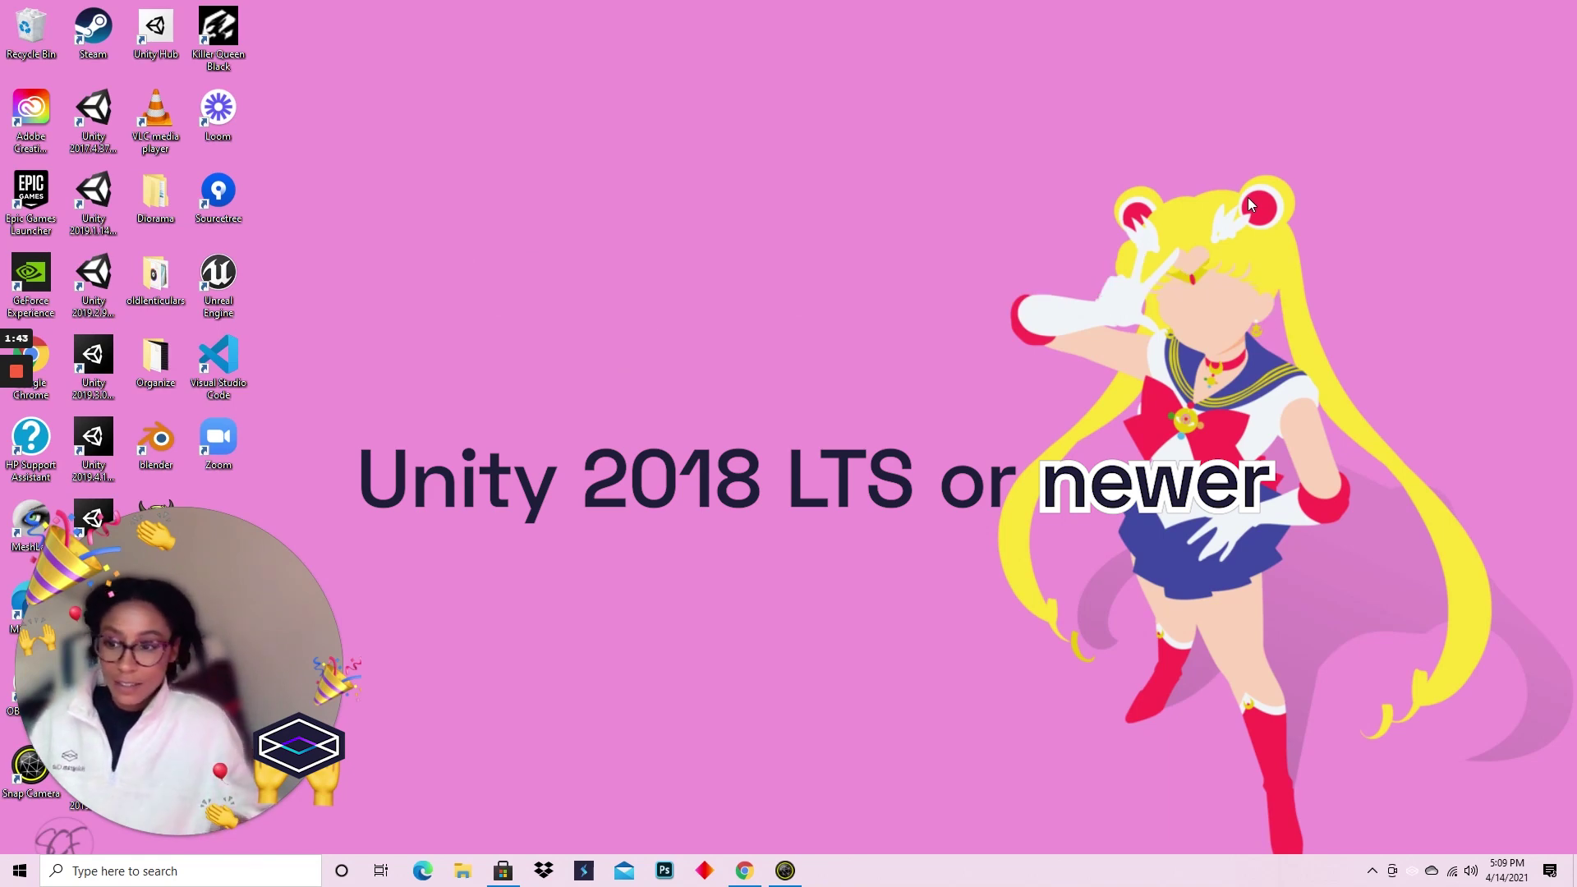
# Launch Unity Hub and open the Getting Started Unity project in version 2019.4.11f1
pyautogui.click(246, 871)
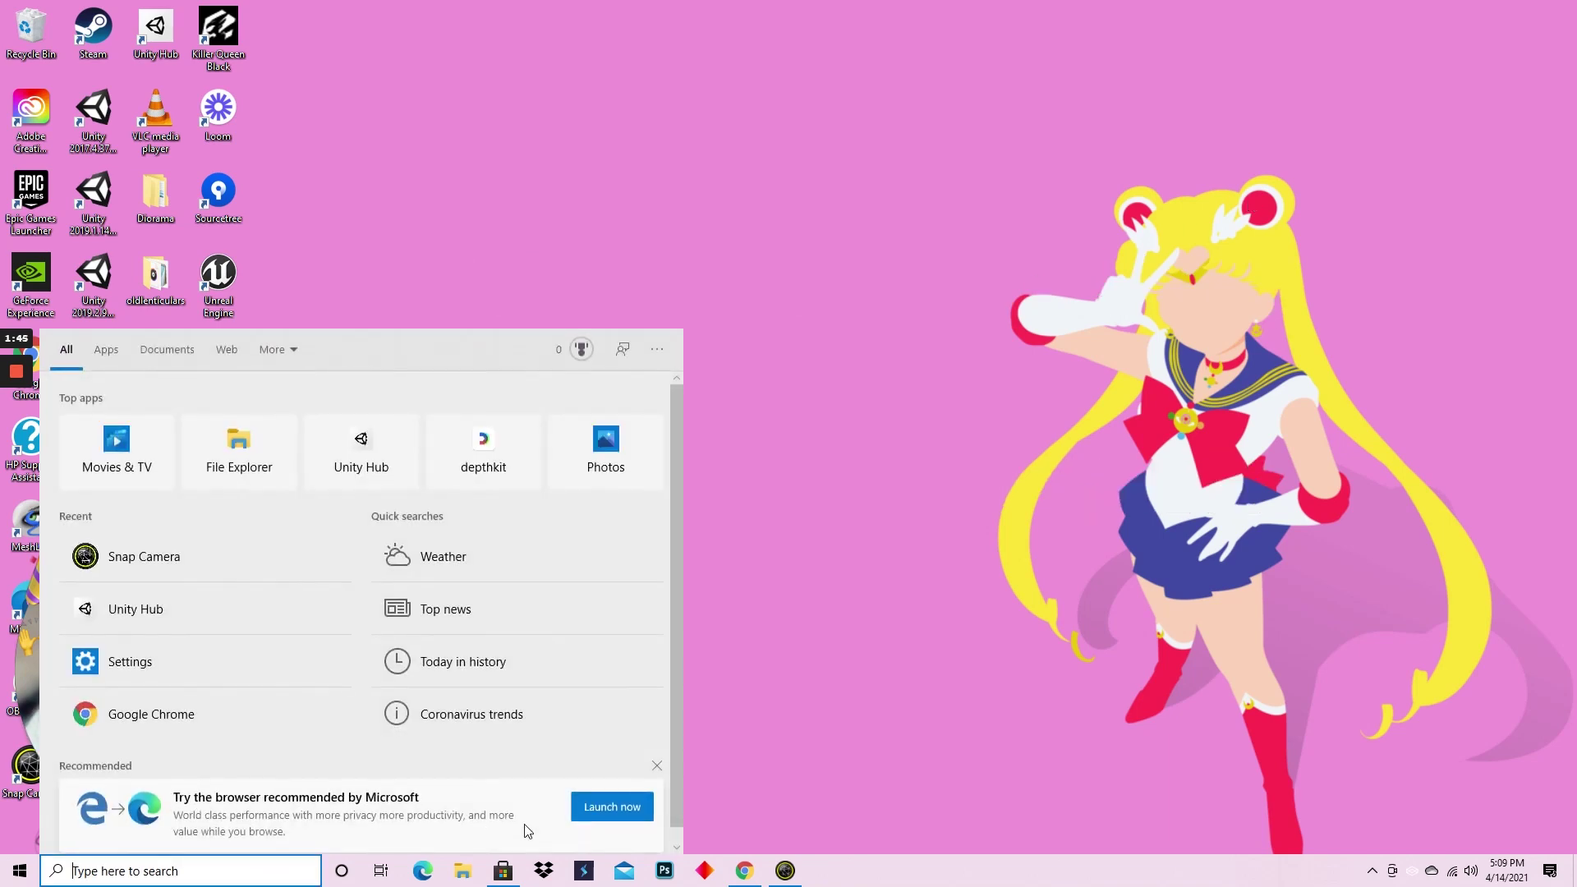
pyautogui.write('unity')
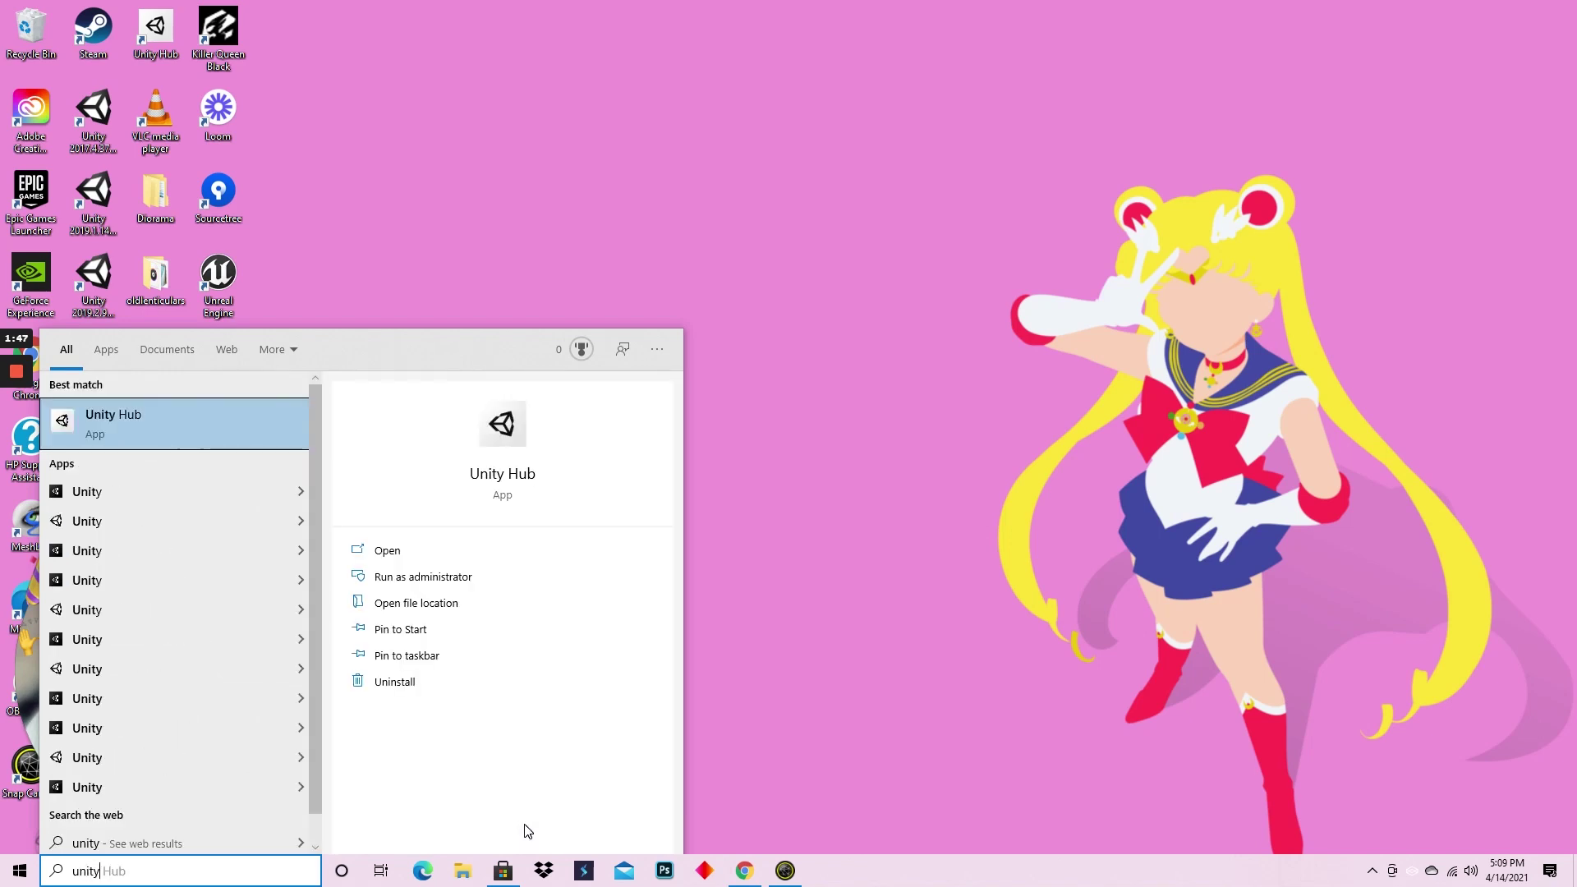
pyautogui.click(146, 409)
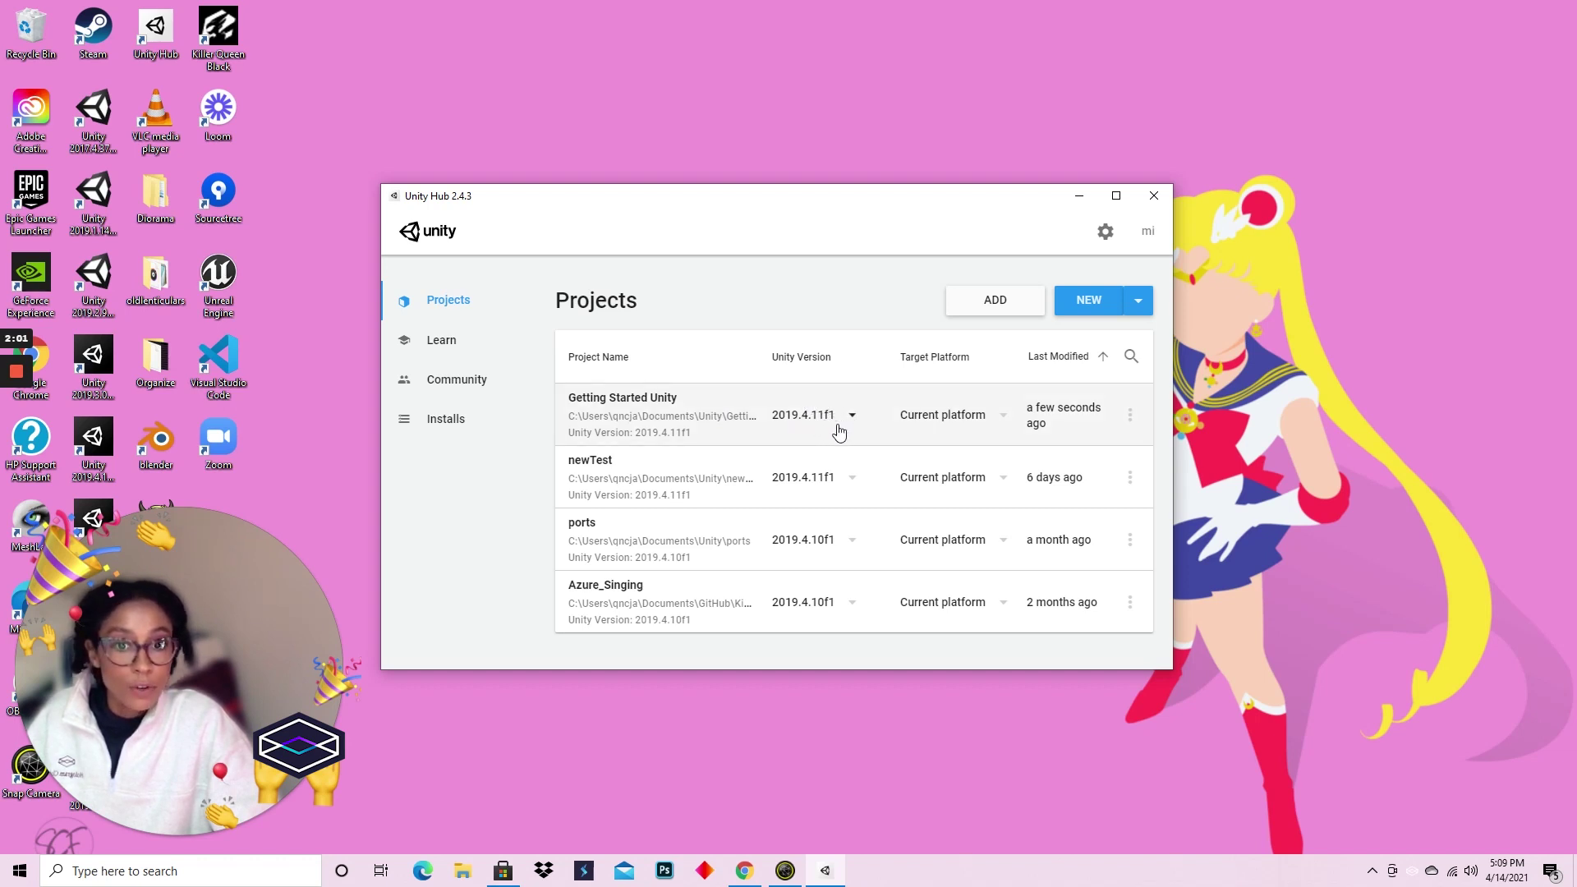
pyautogui.click(702, 420)
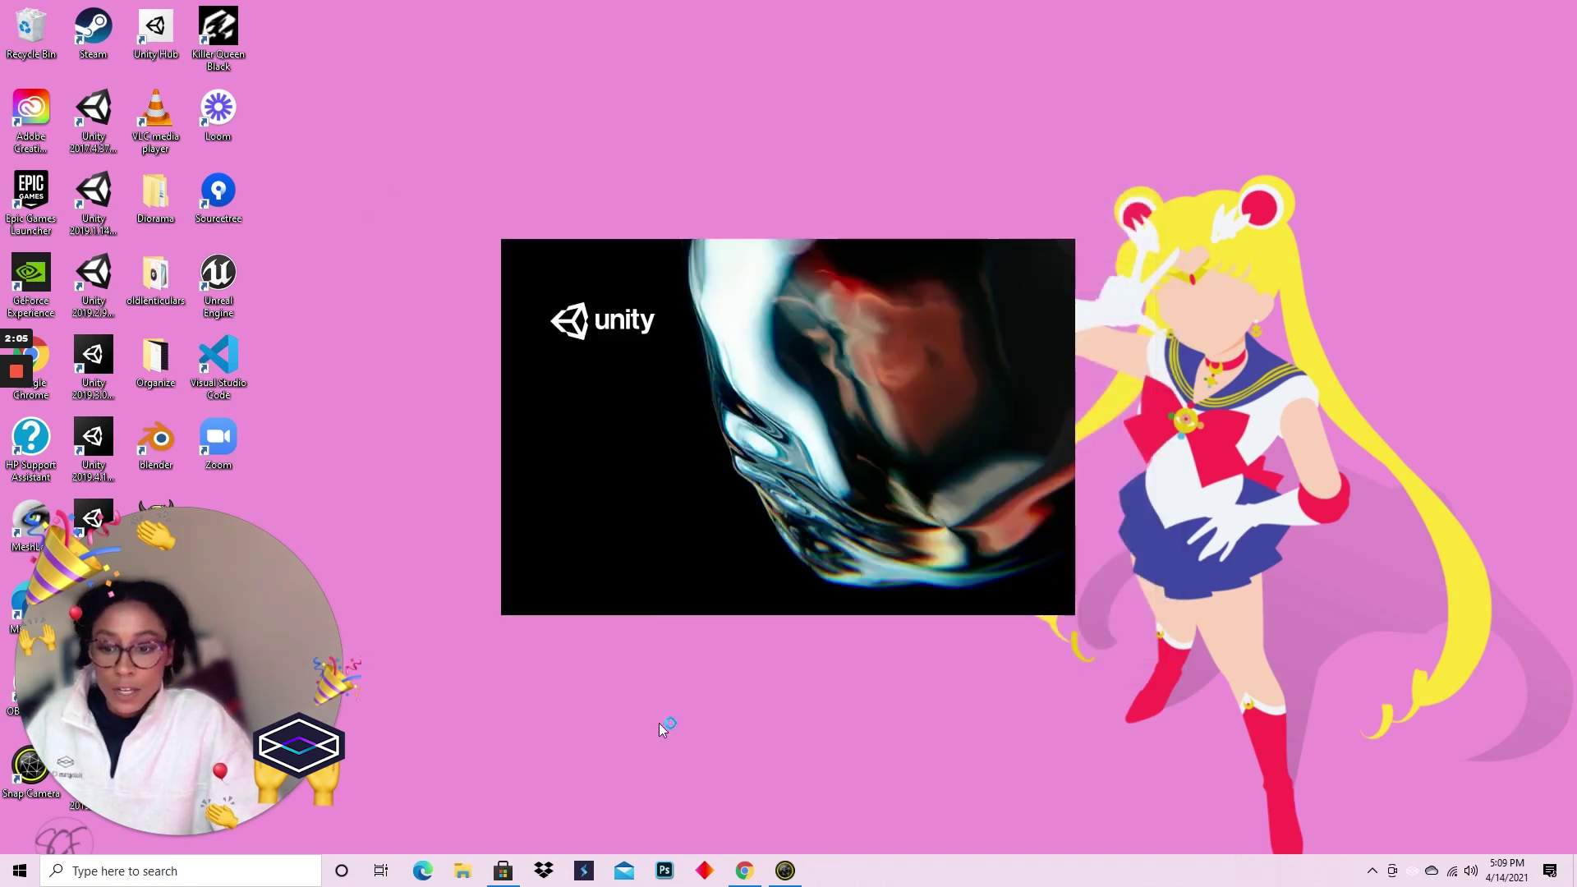
# Switch to File Explorer and locate the HoloPlay-SDK-1.4.1rc4 package in the Desktop folder, then close its window
pyautogui.click(472, 875)
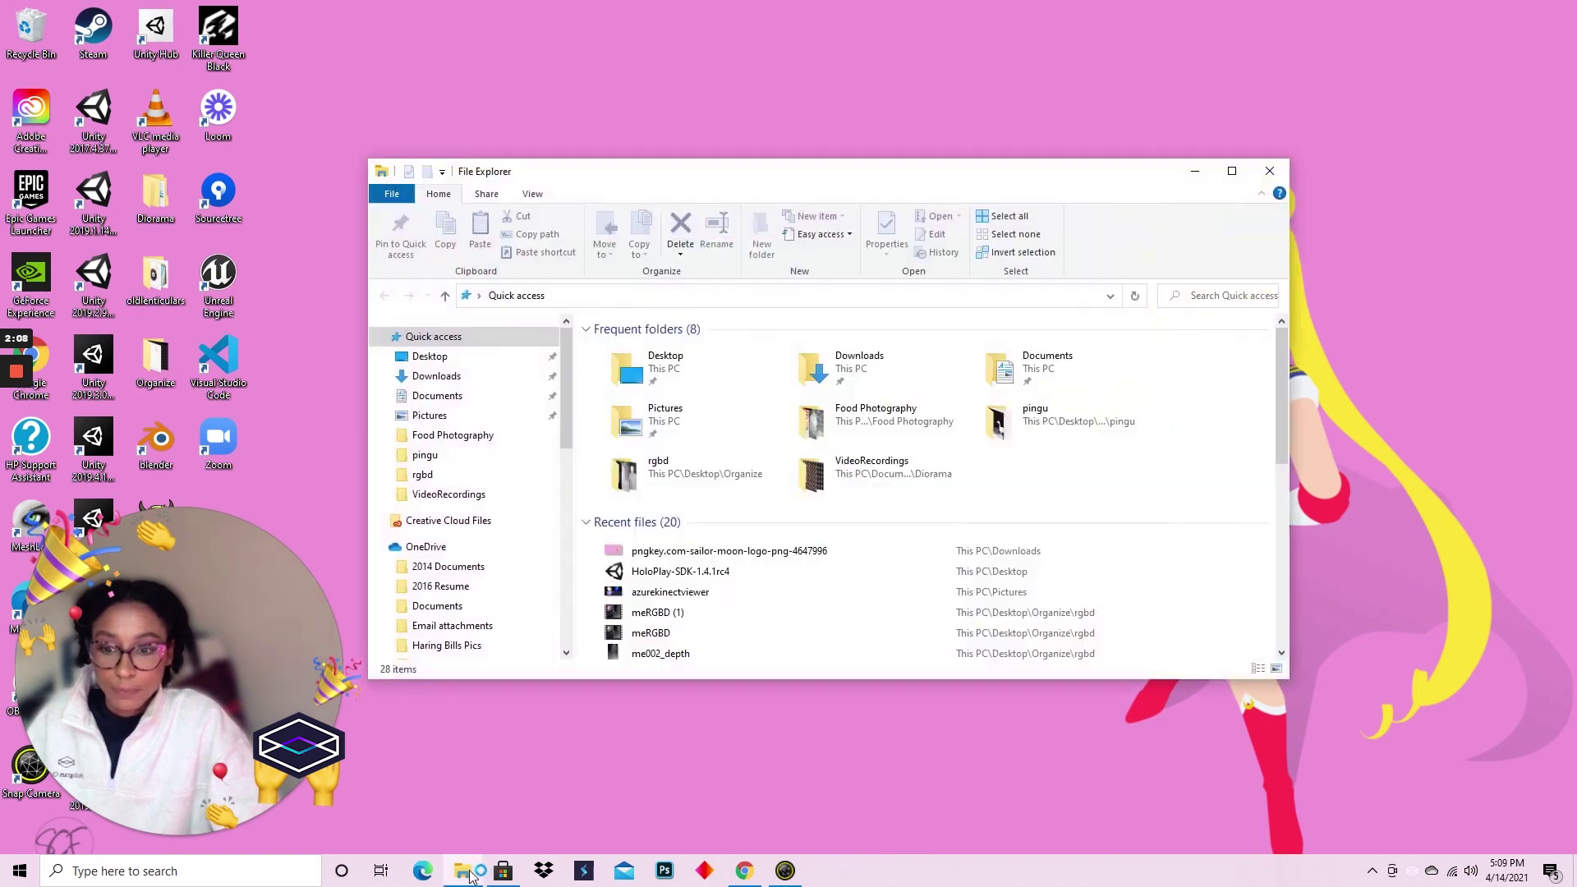
pyautogui.click(471, 355)
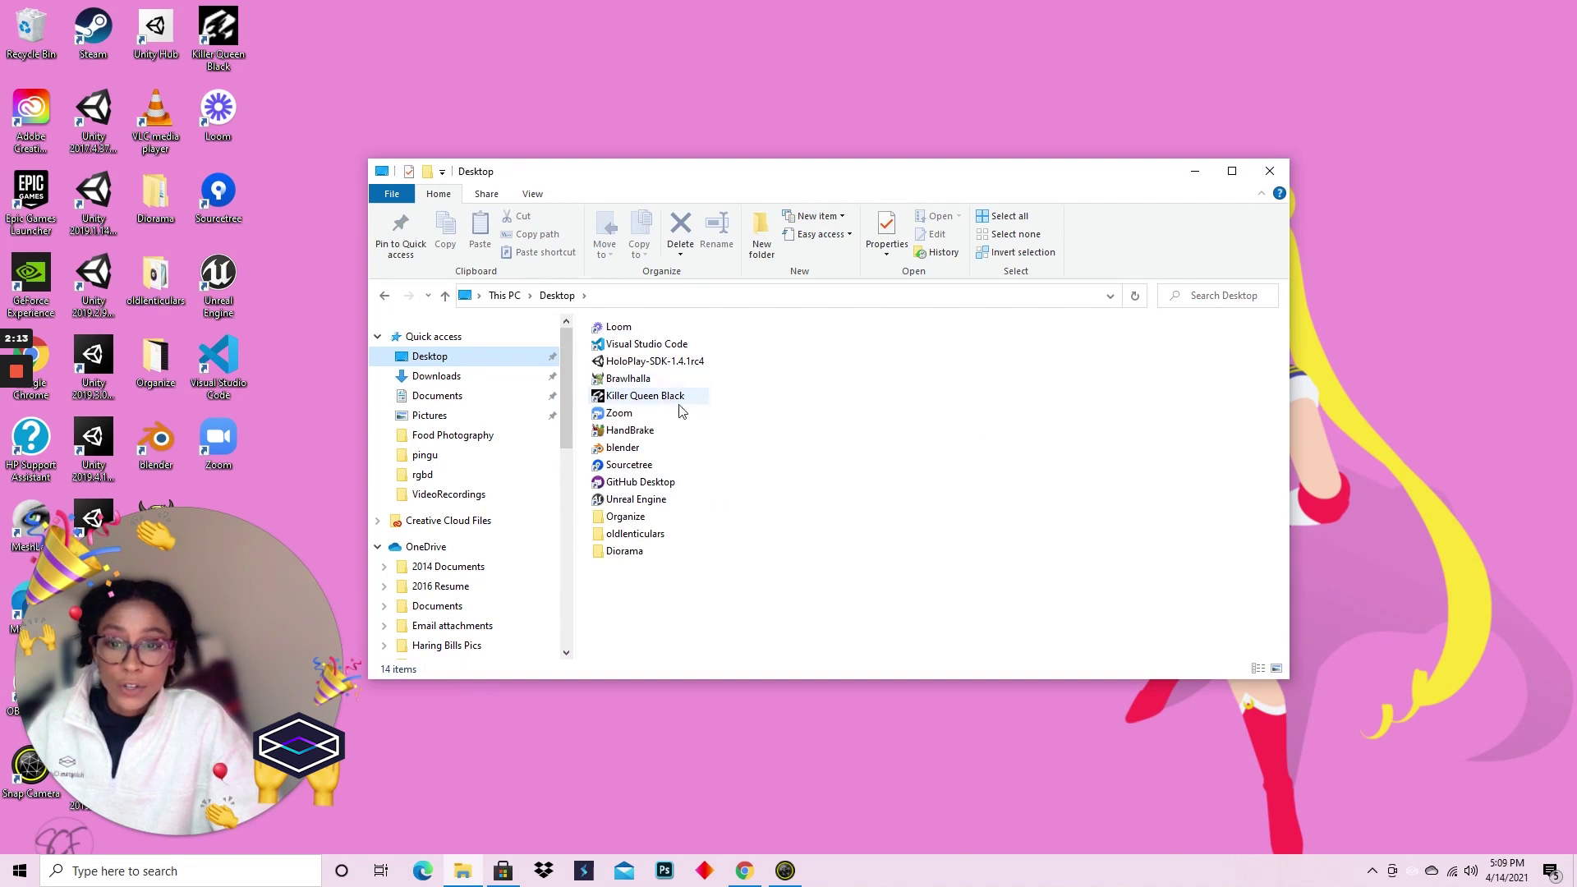
pyautogui.click(670, 362)
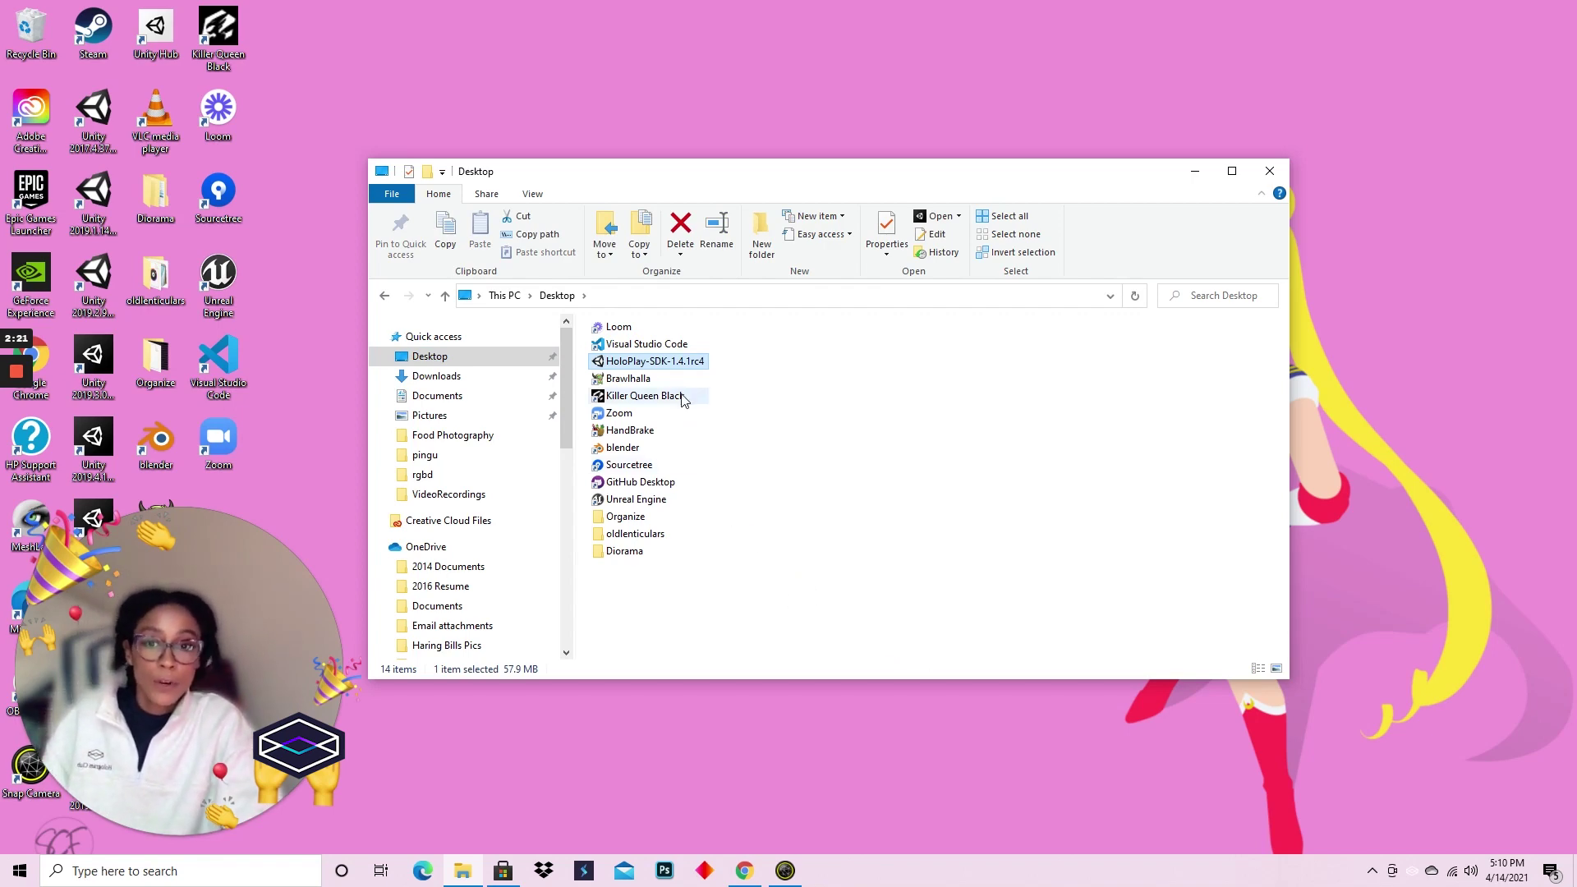
pyautogui.doubleClick(696, 361)
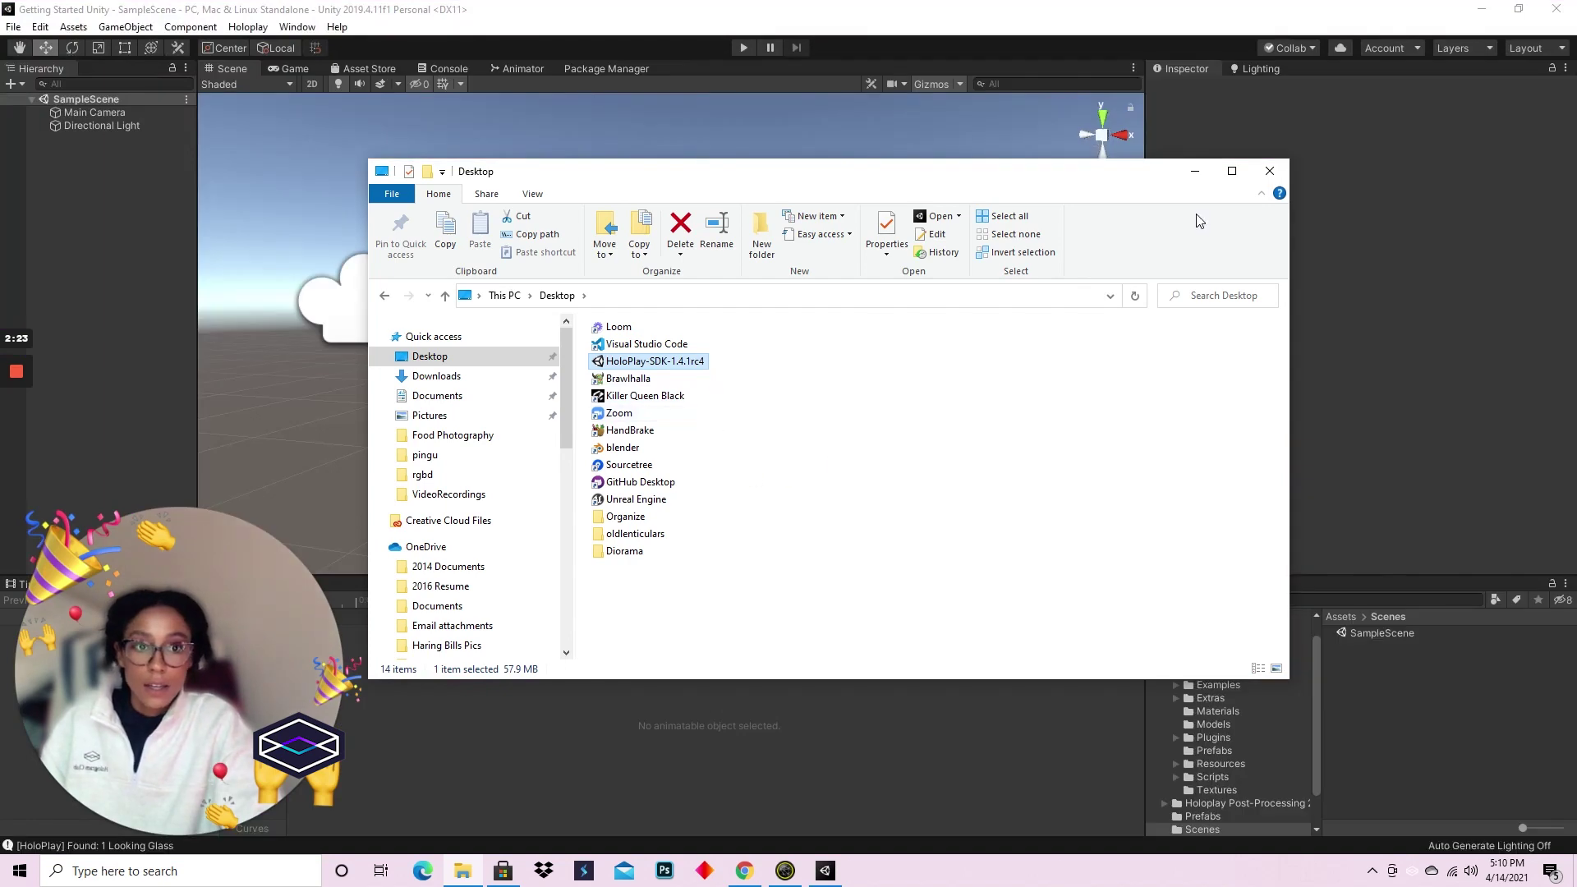
pyautogui.click(1270, 171)
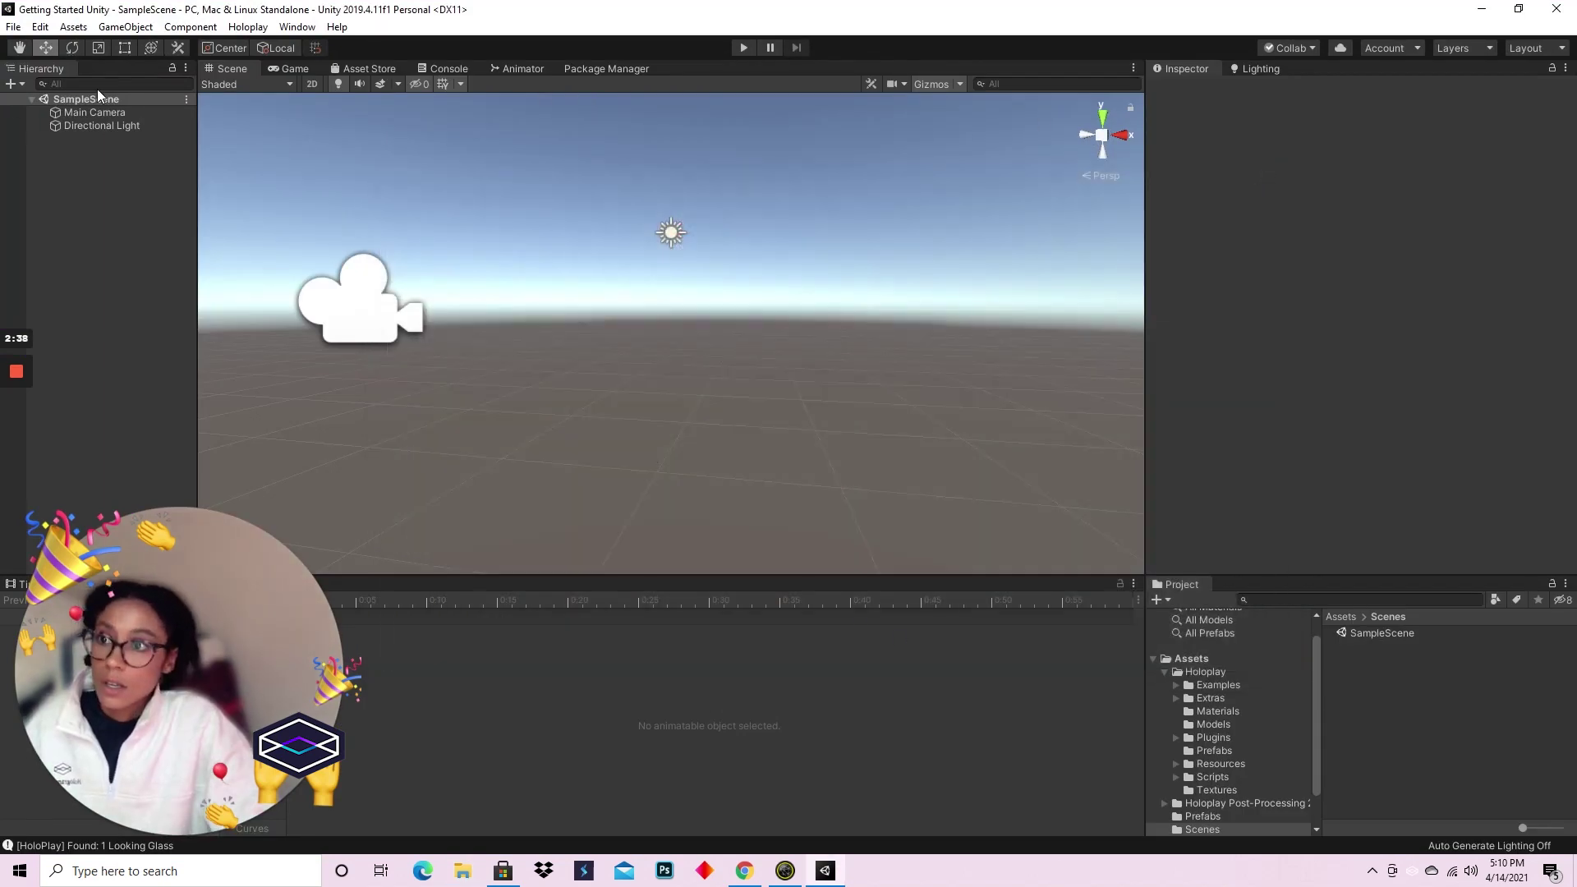
pyautogui.click(73, 27)
pyautogui.moveTo(203, 234)
pyautogui.click(337, 232)
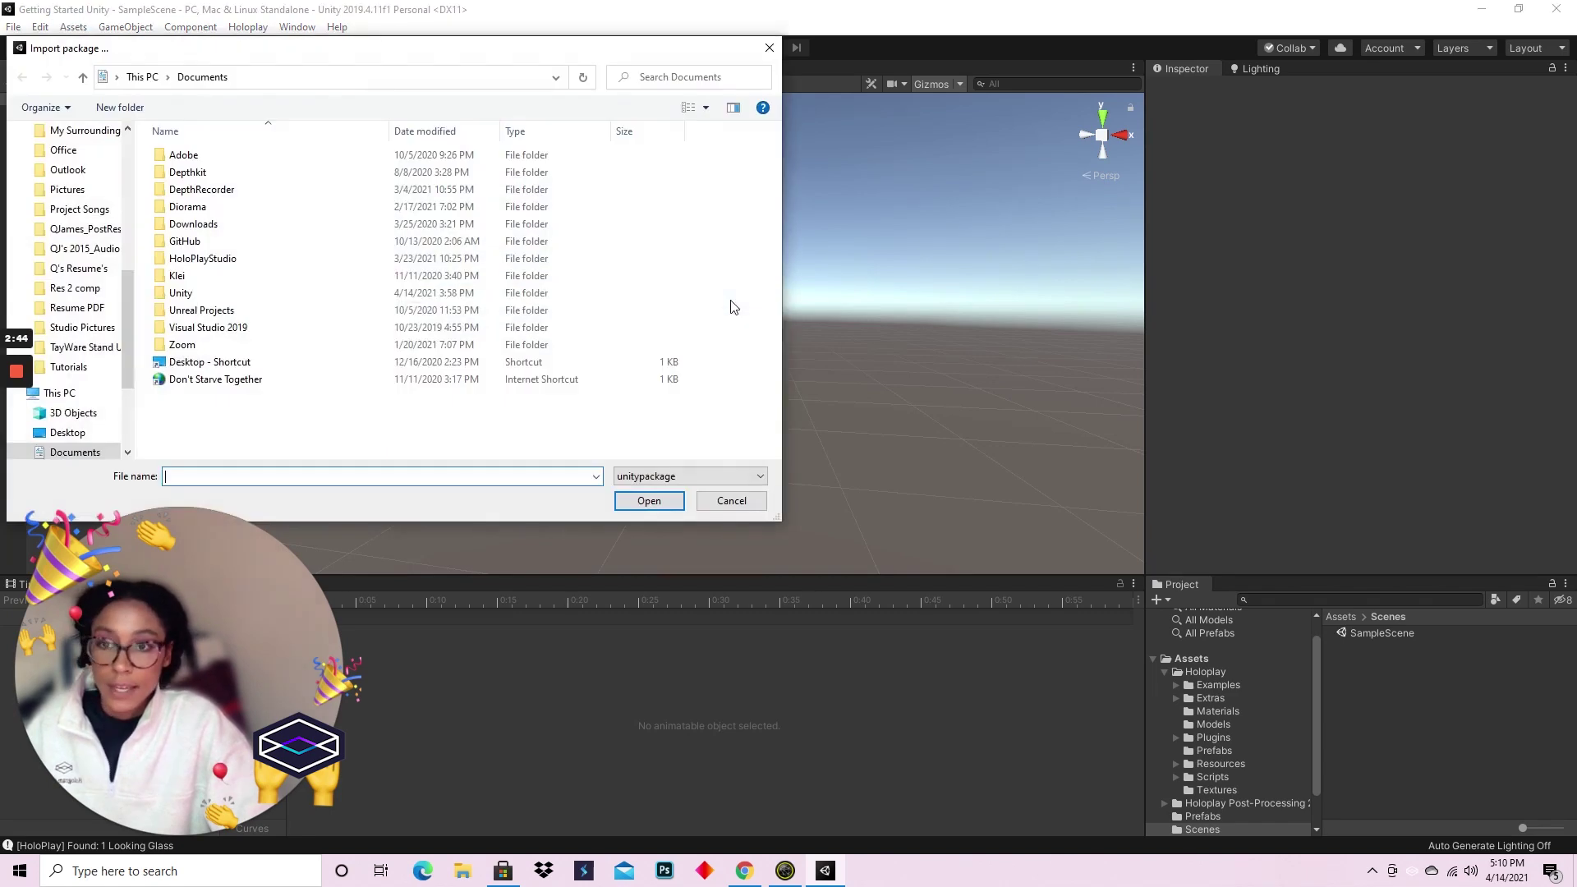
pyautogui.scroll(4, 74, 177)
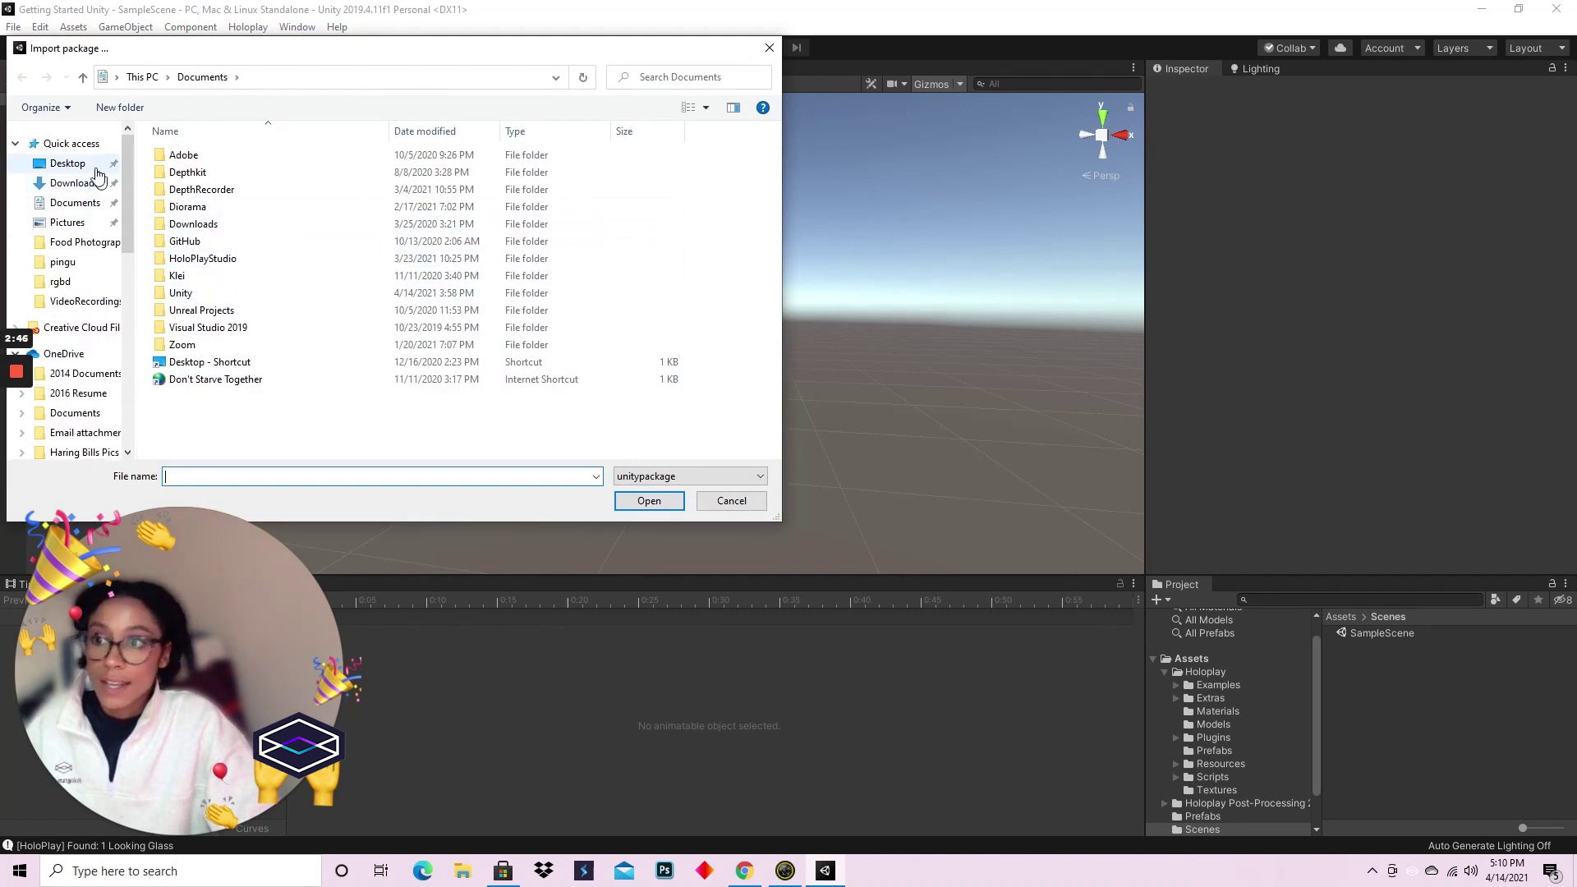
pyautogui.click(67, 163)
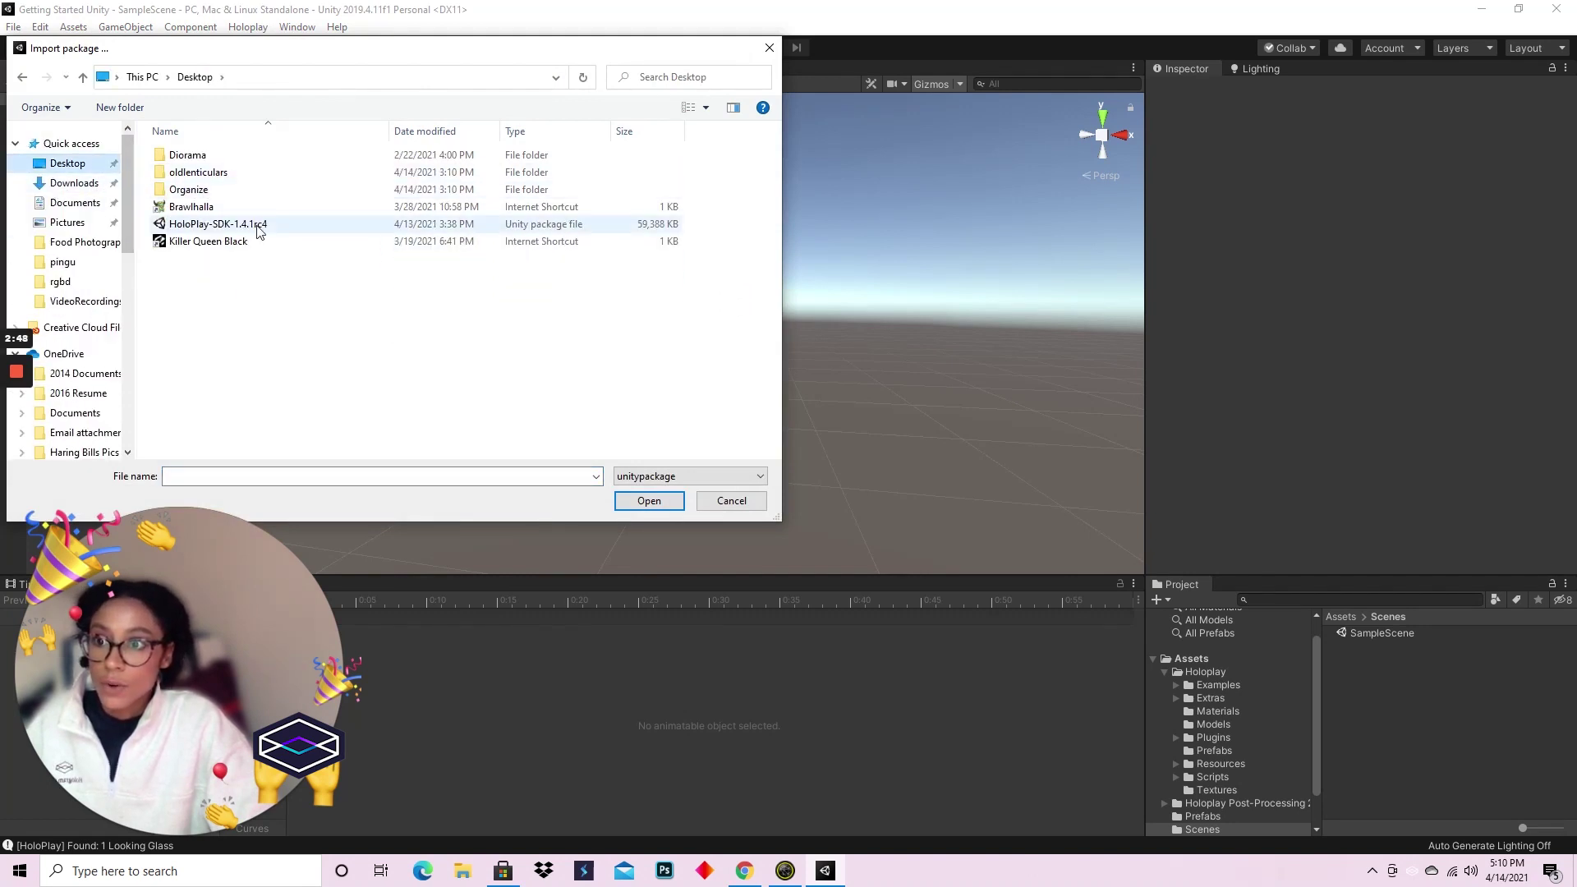
pyautogui.click(226, 223)
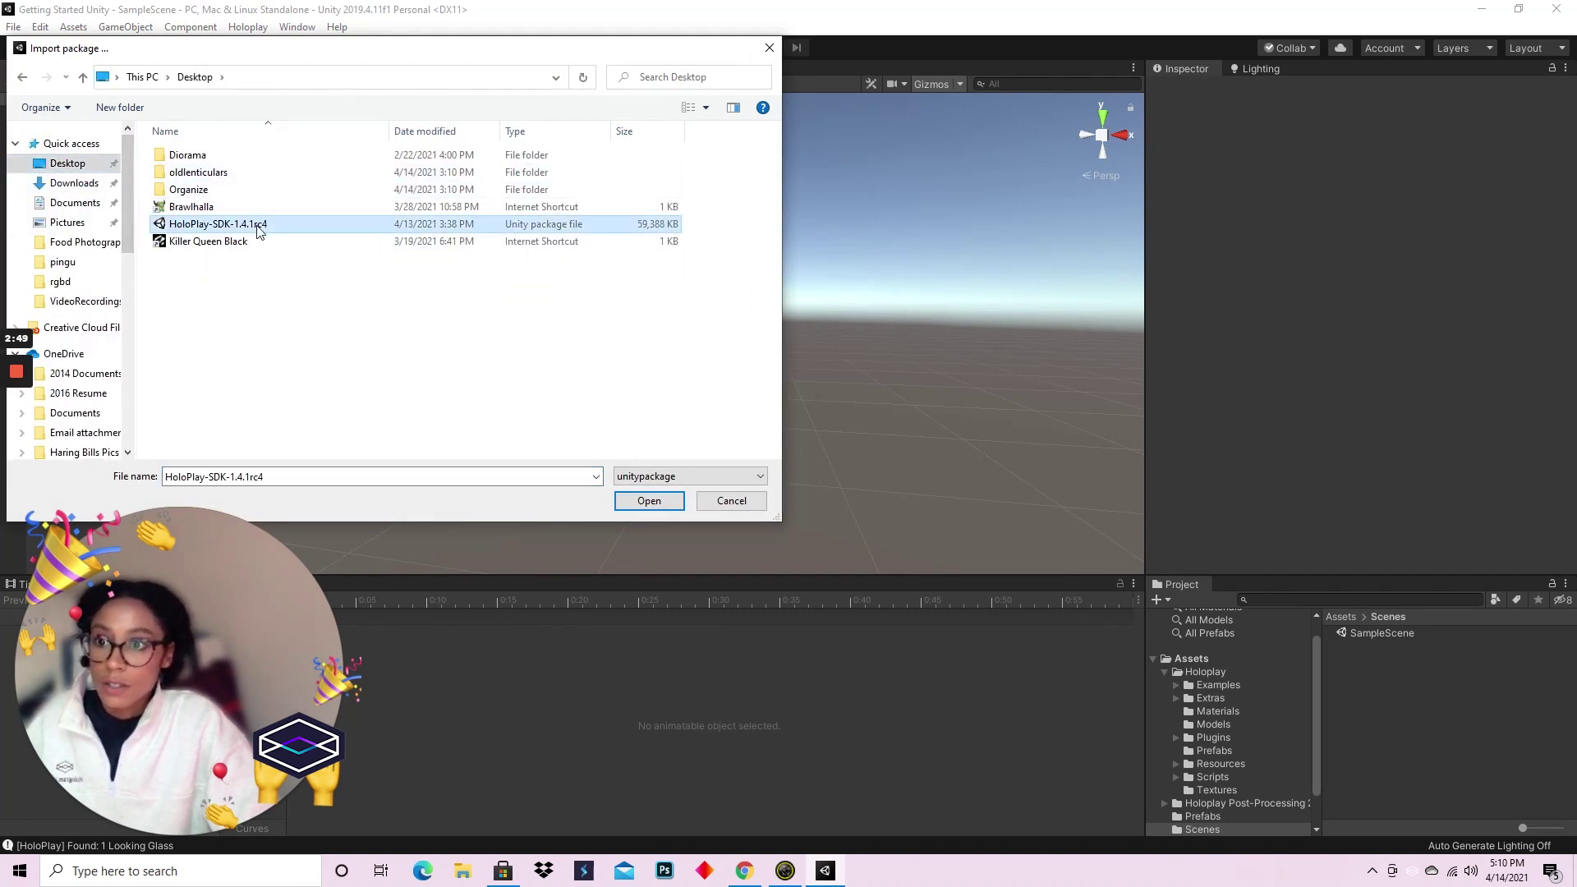
pyautogui.click(741, 502)
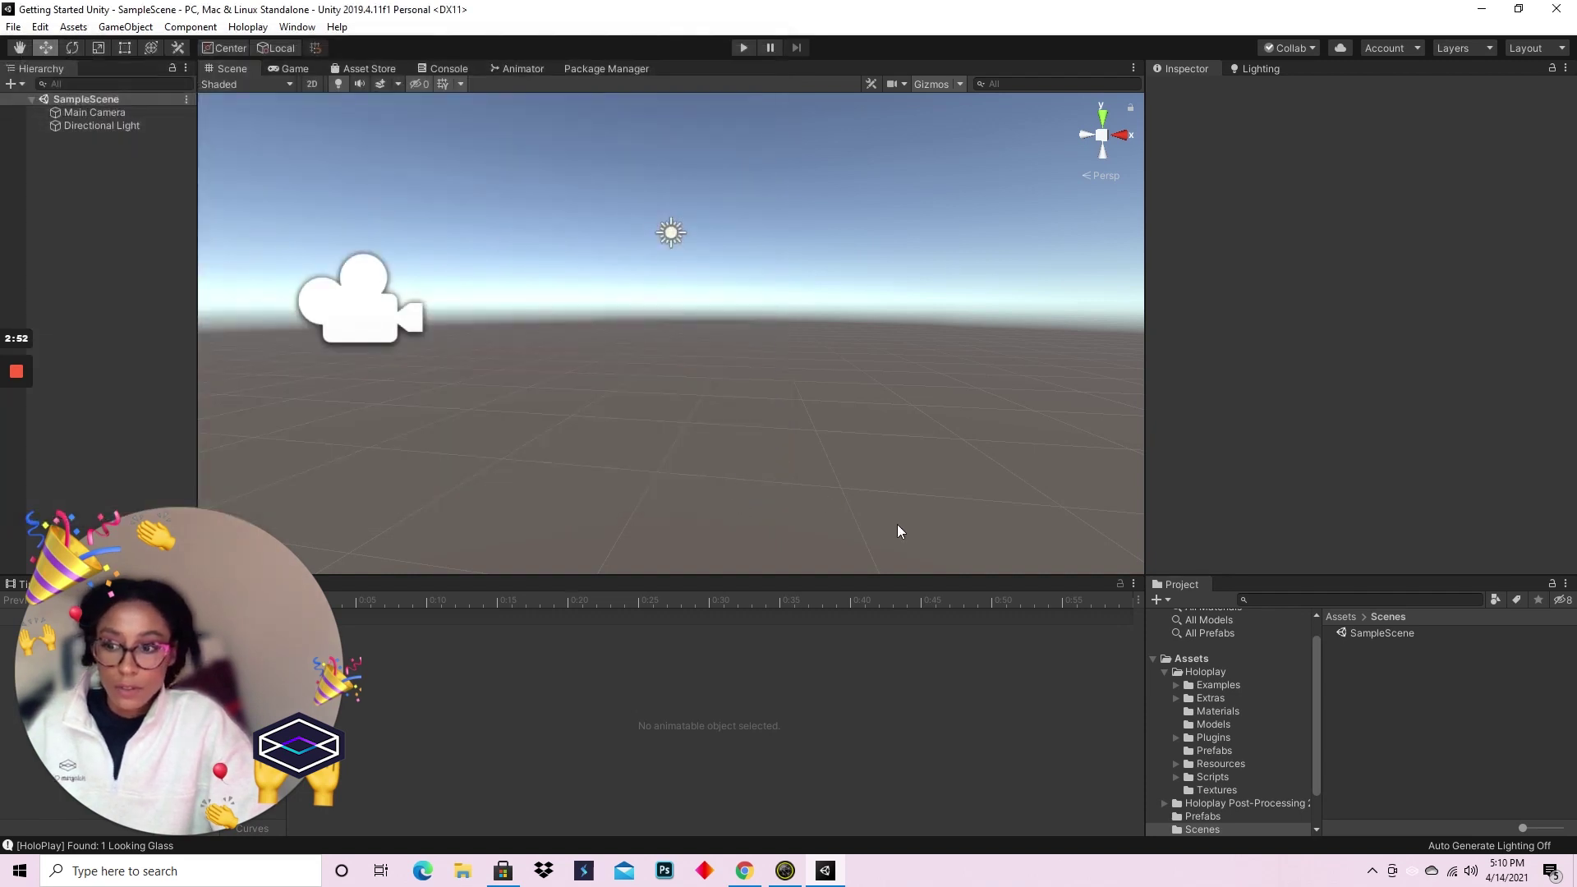
# Open the example scene "1 - Framing Content with Holoplay" from the Holoplay Examples folder
pyautogui.click(1211, 672)
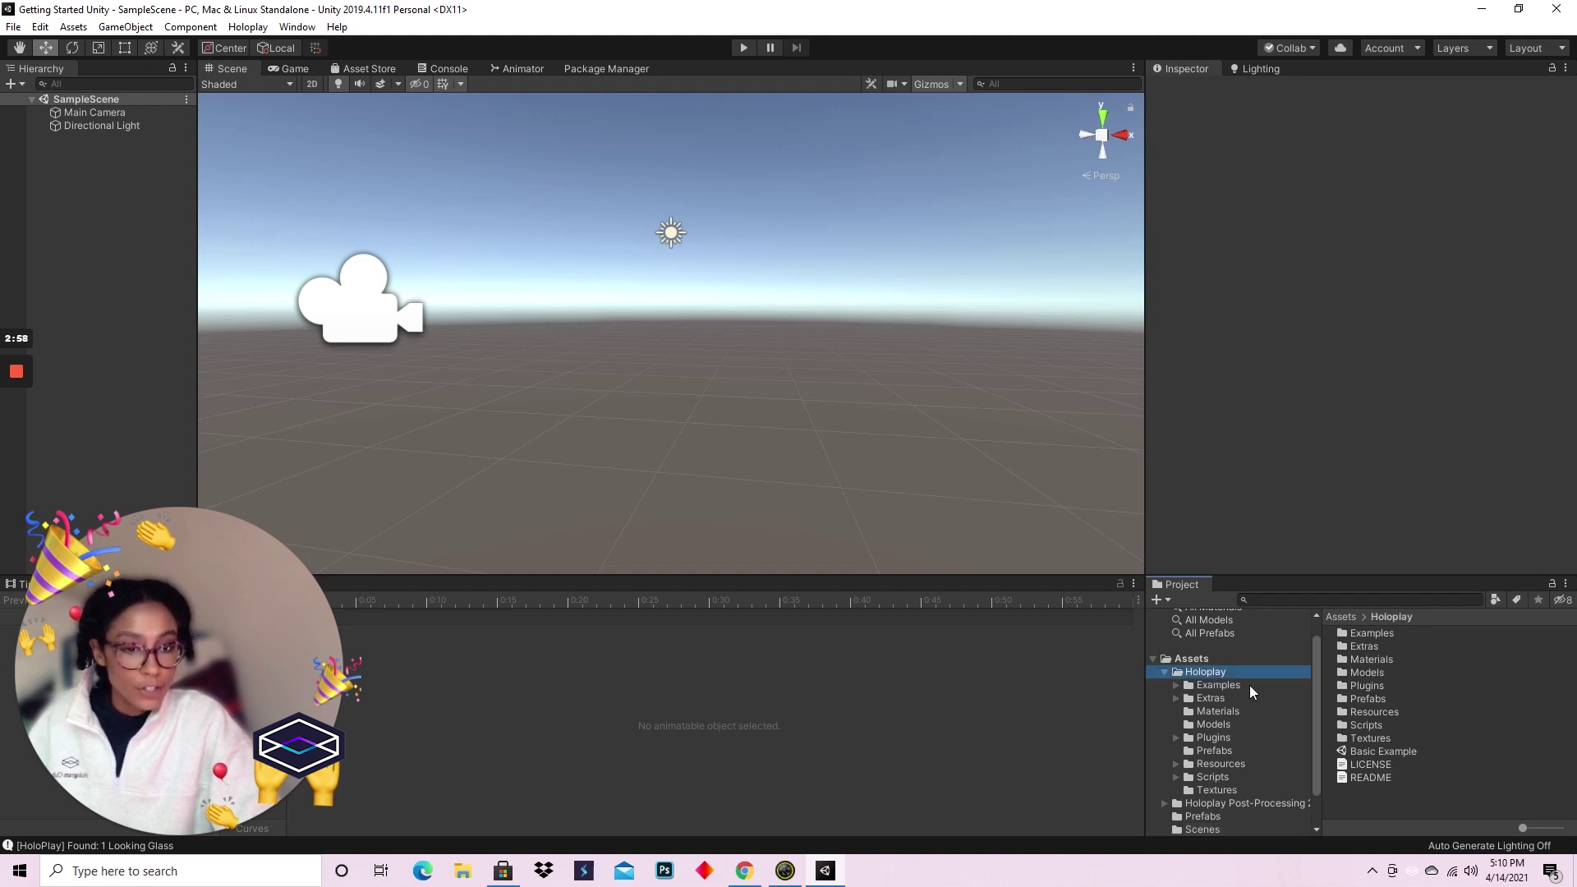
pyautogui.click(1234, 684)
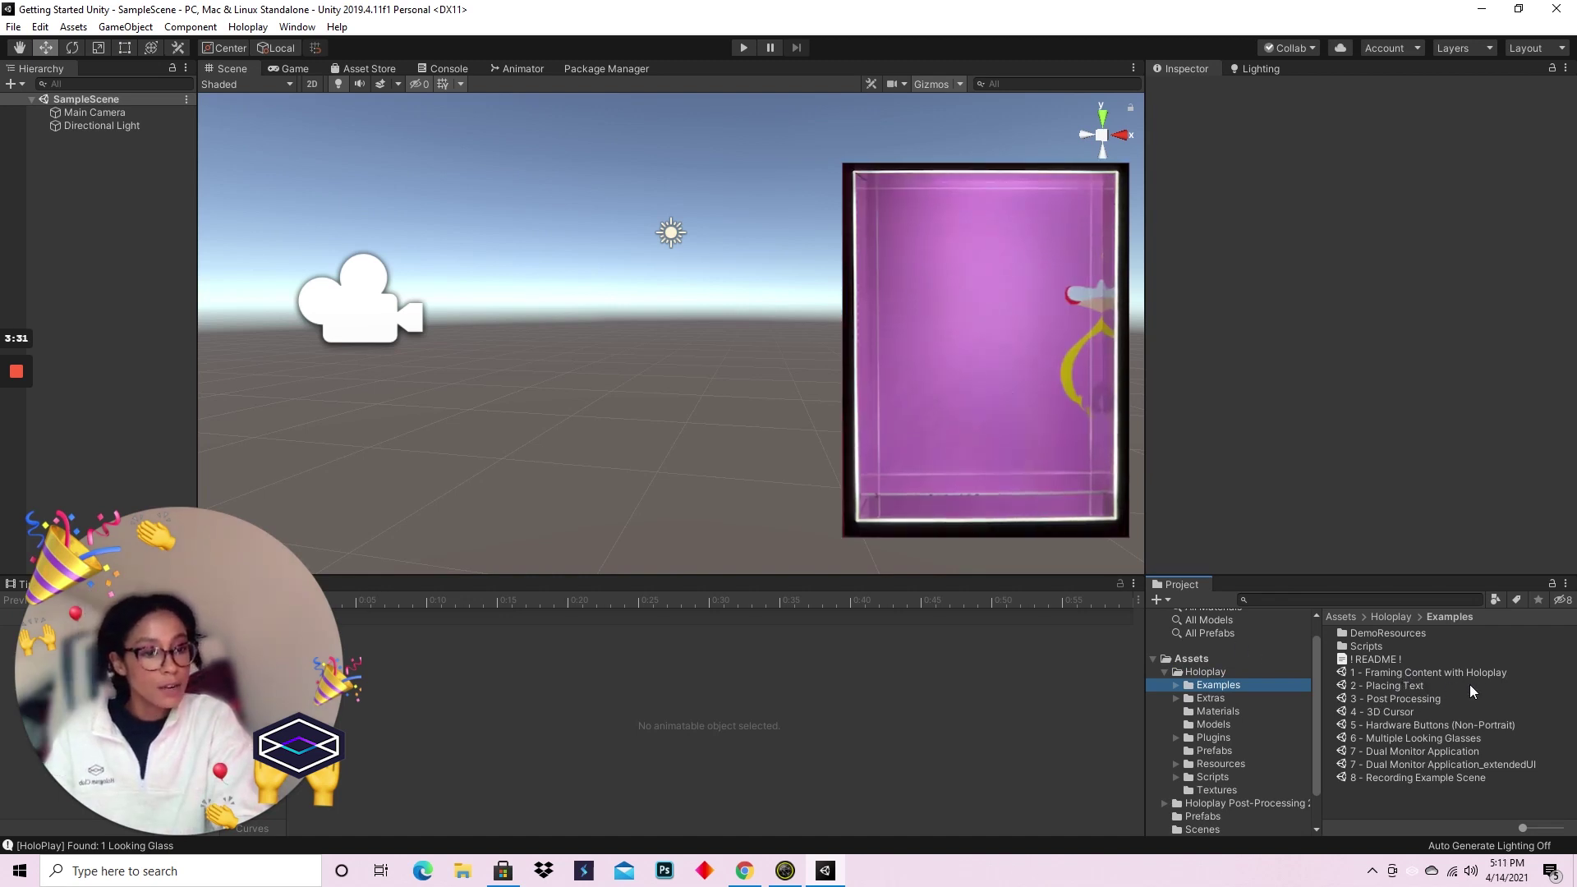
pyautogui.doubleClick(1442, 673)
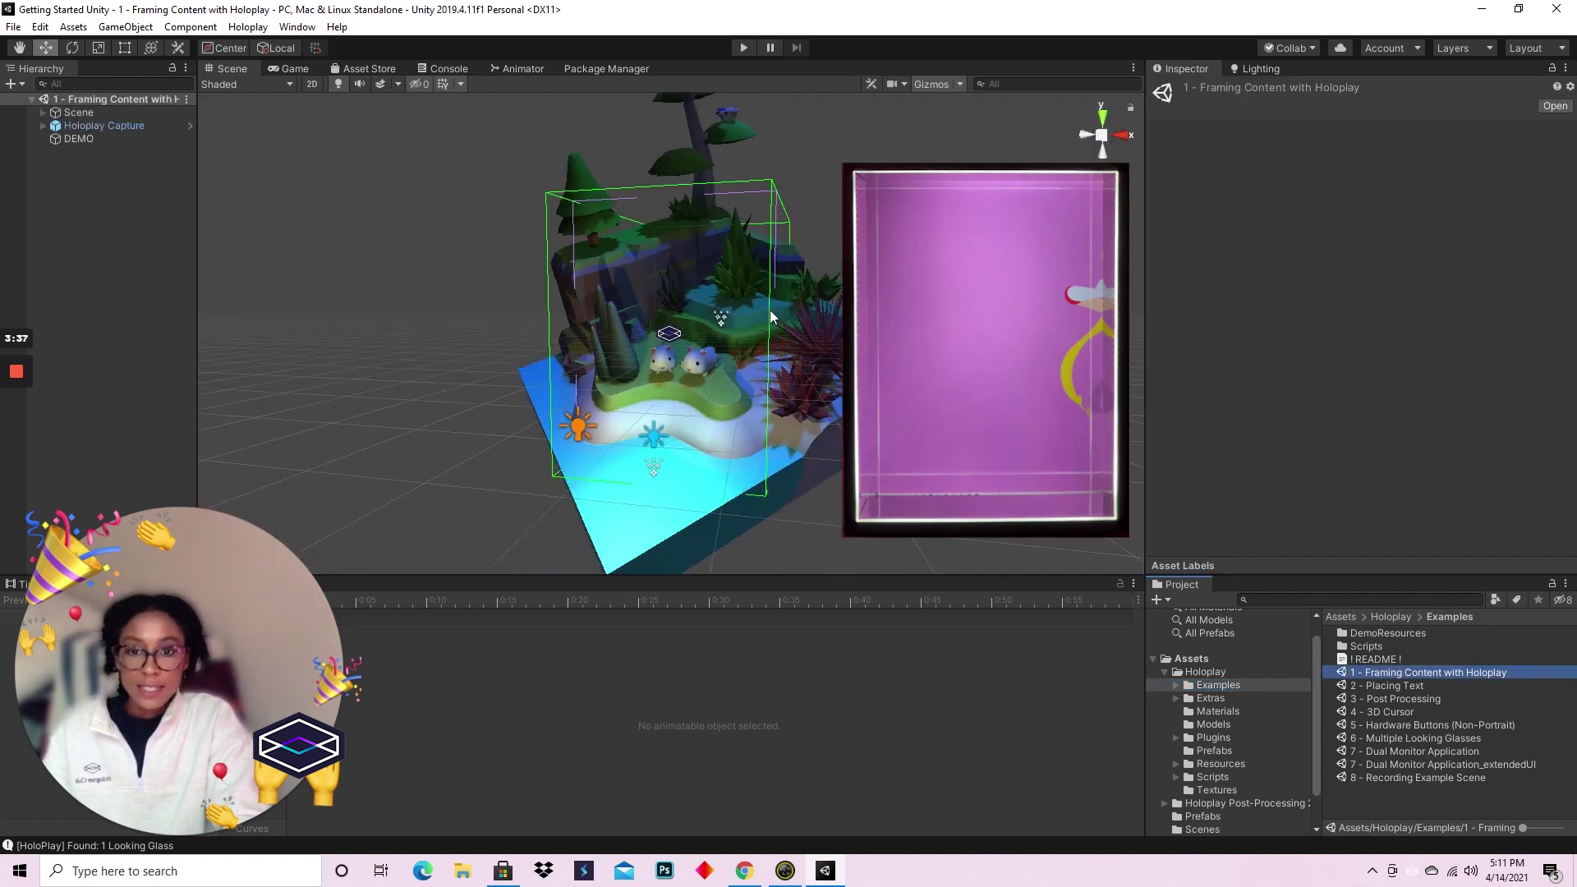
# Turn on the Looking Glass preview for the Holoplay Capture object
pyautogui.scroll(2, 764, 315)
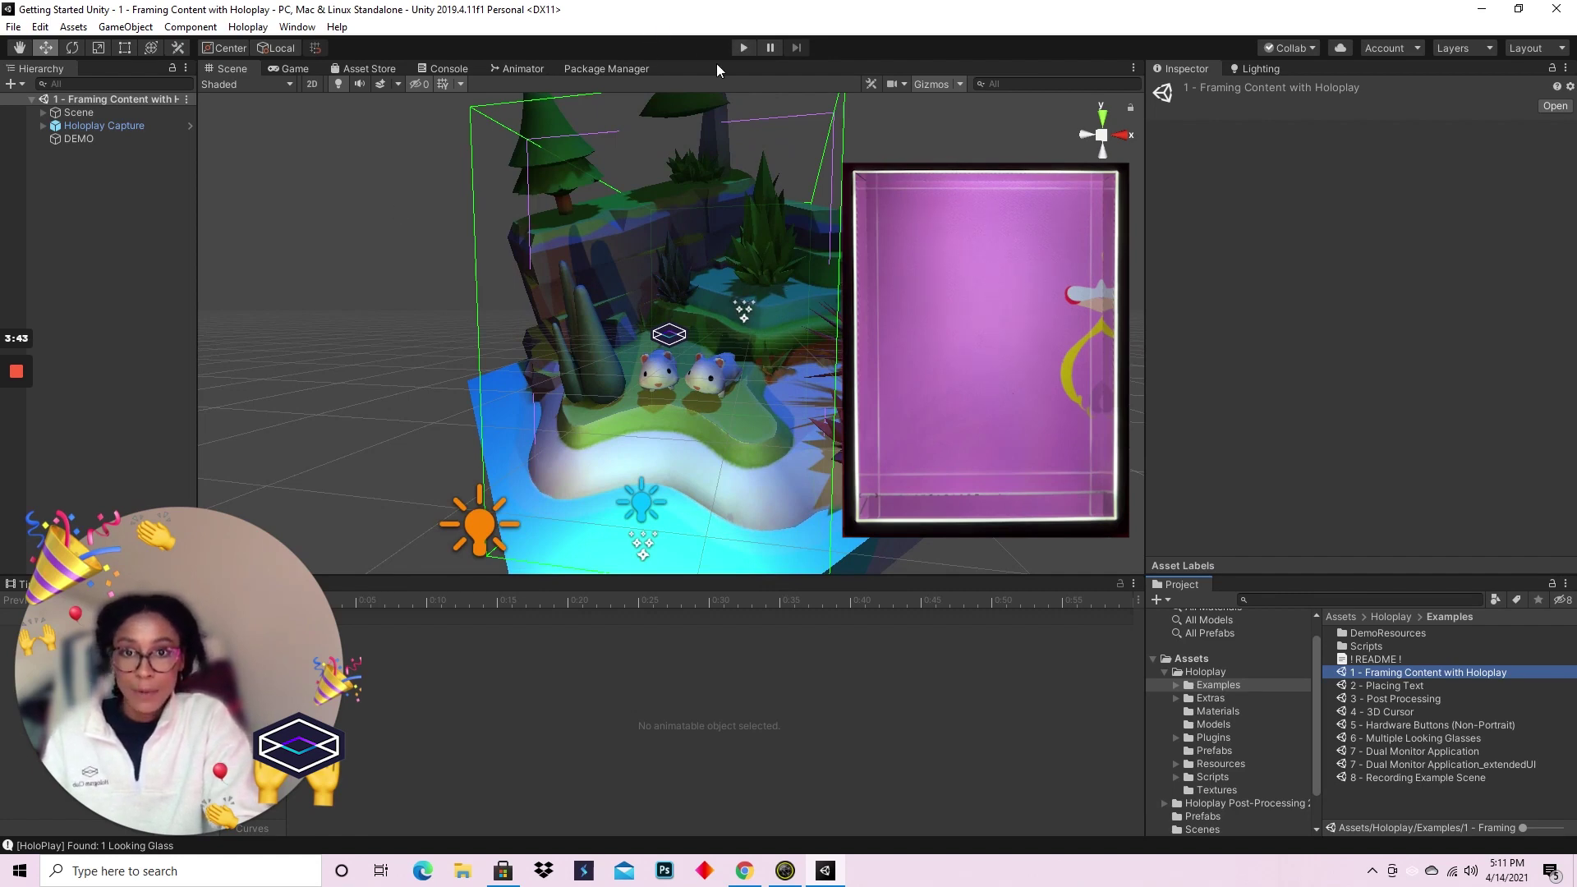
pyautogui.click(106, 126)
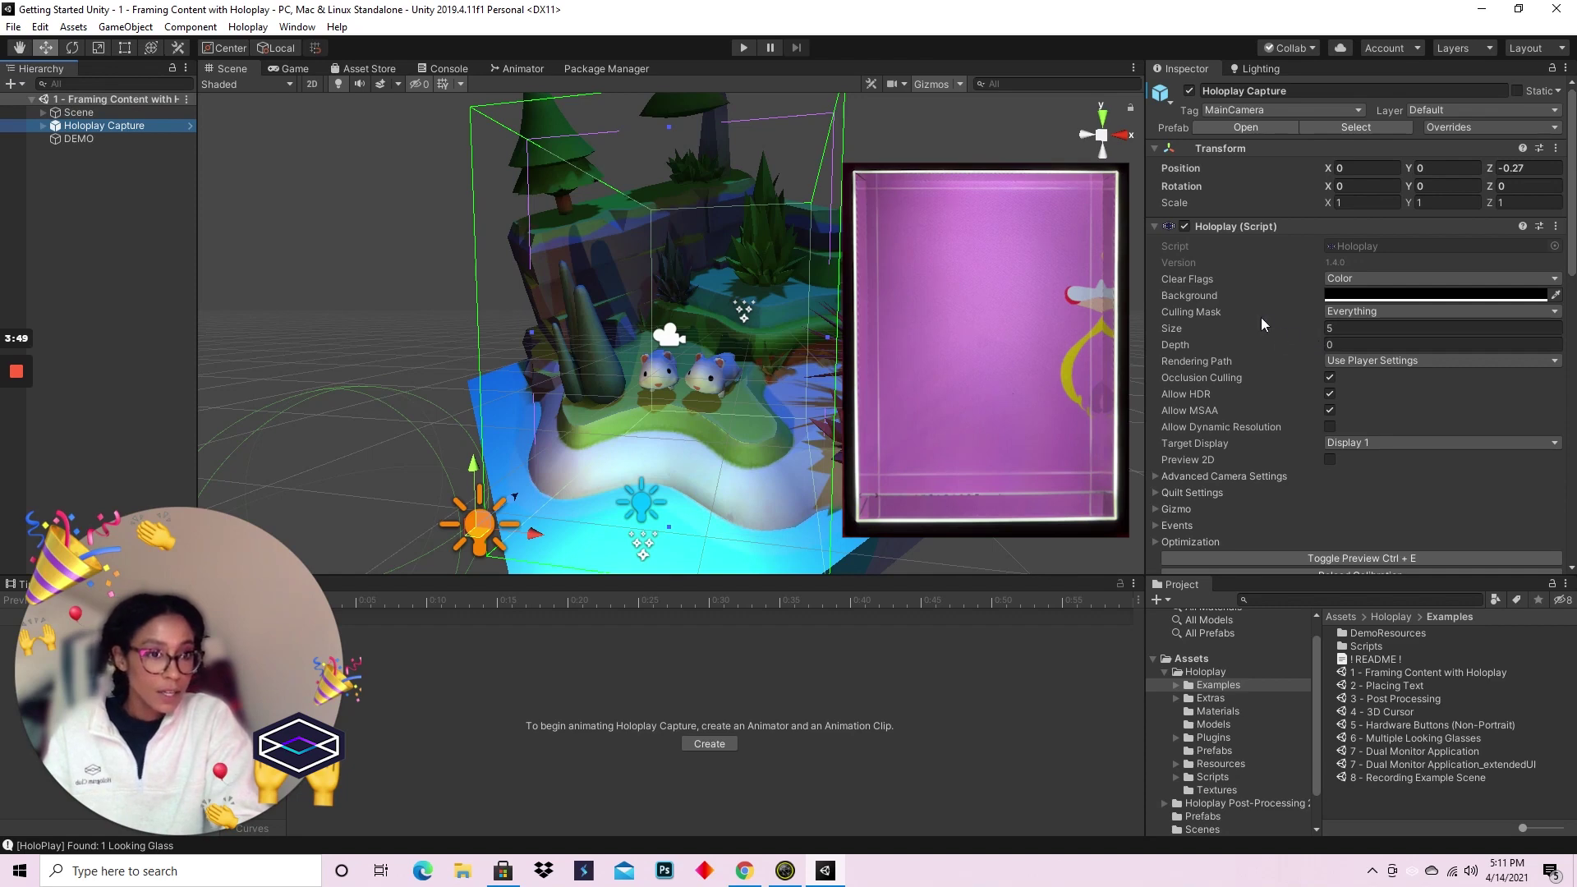
pyautogui.scroll(-5, 1242, 319)
pyautogui.click(1344, 263)
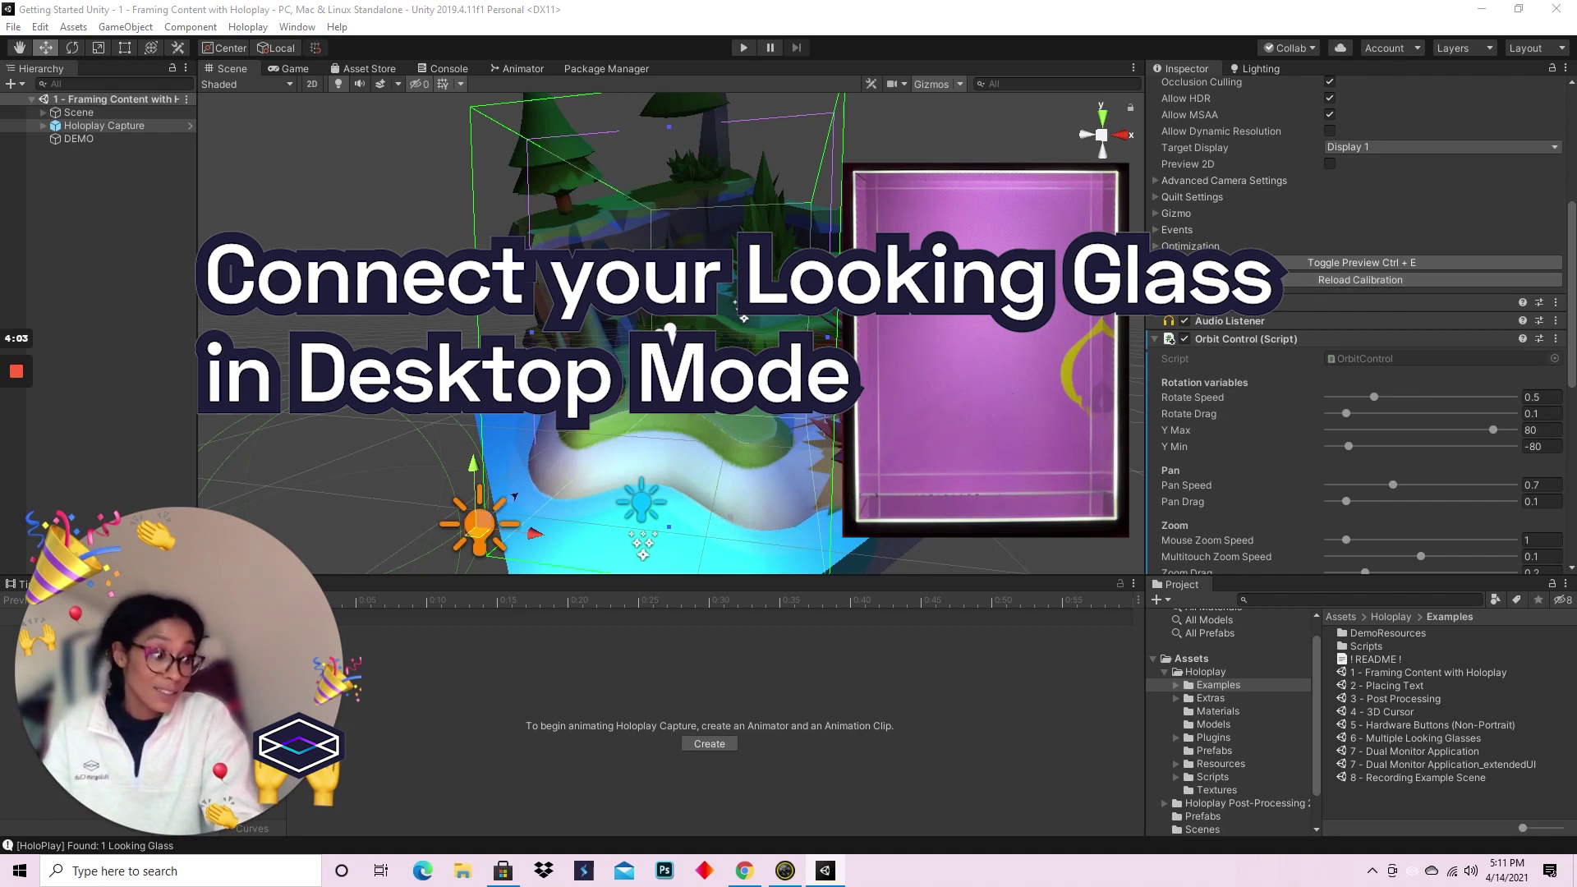
pyautogui.click(1377, 262)
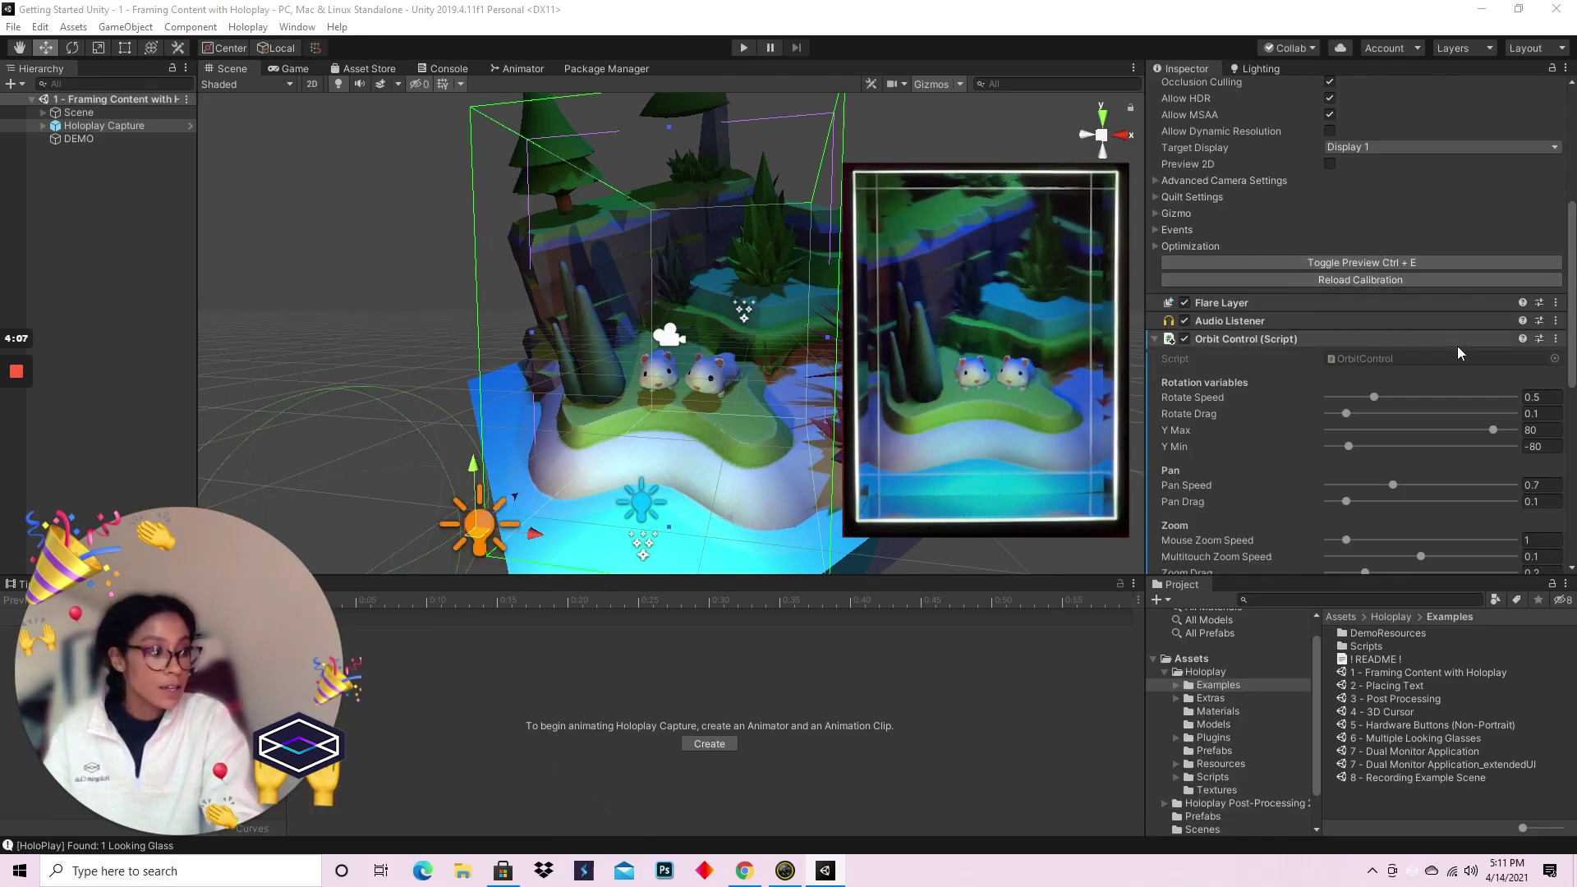
# Examine the Holoplay Capture's settings and its green framing volume around the scene from several angles
pyautogui.scroll(5, 1456, 347)
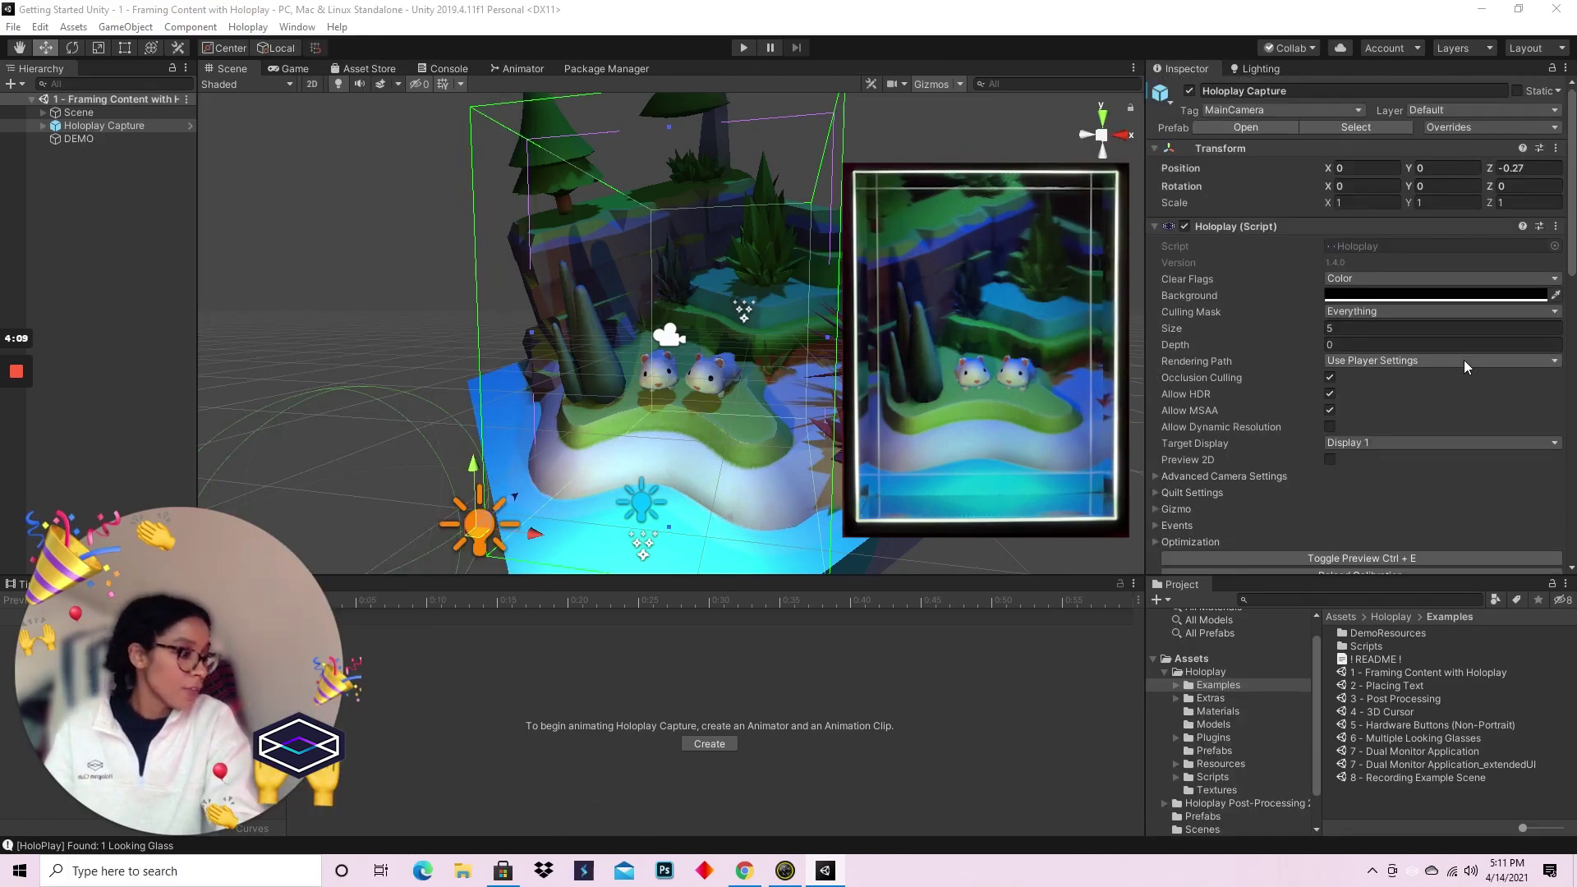
pyautogui.moveTo(1129, 390); pyautogui.dragTo(345, 288)
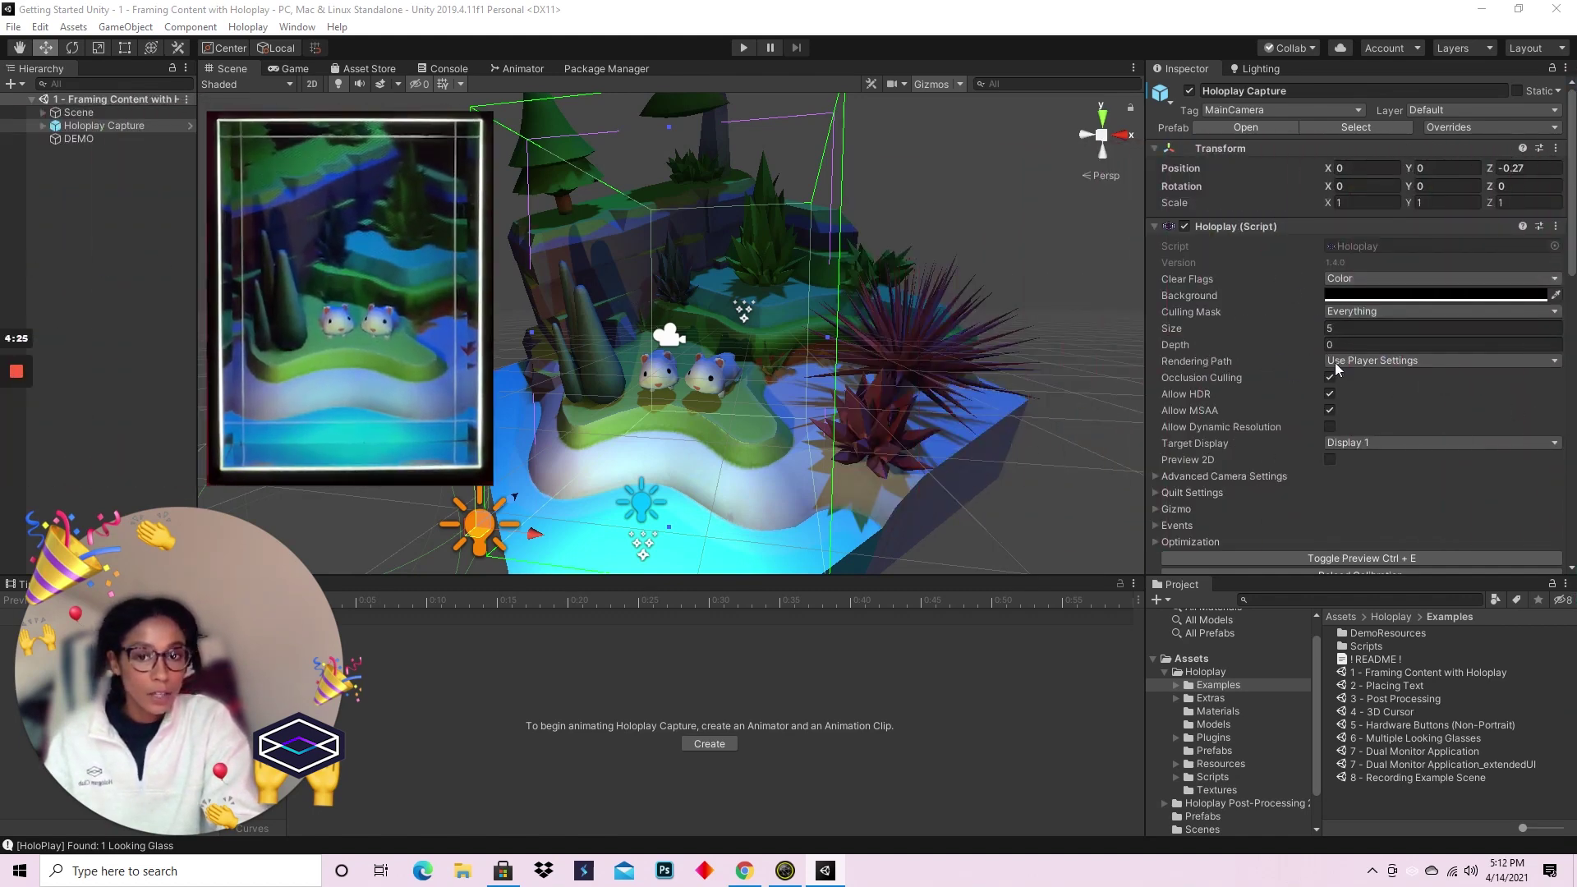
pyautogui.scroll(-5, 1290, 352)
pyautogui.scroll(5, 1290, 352)
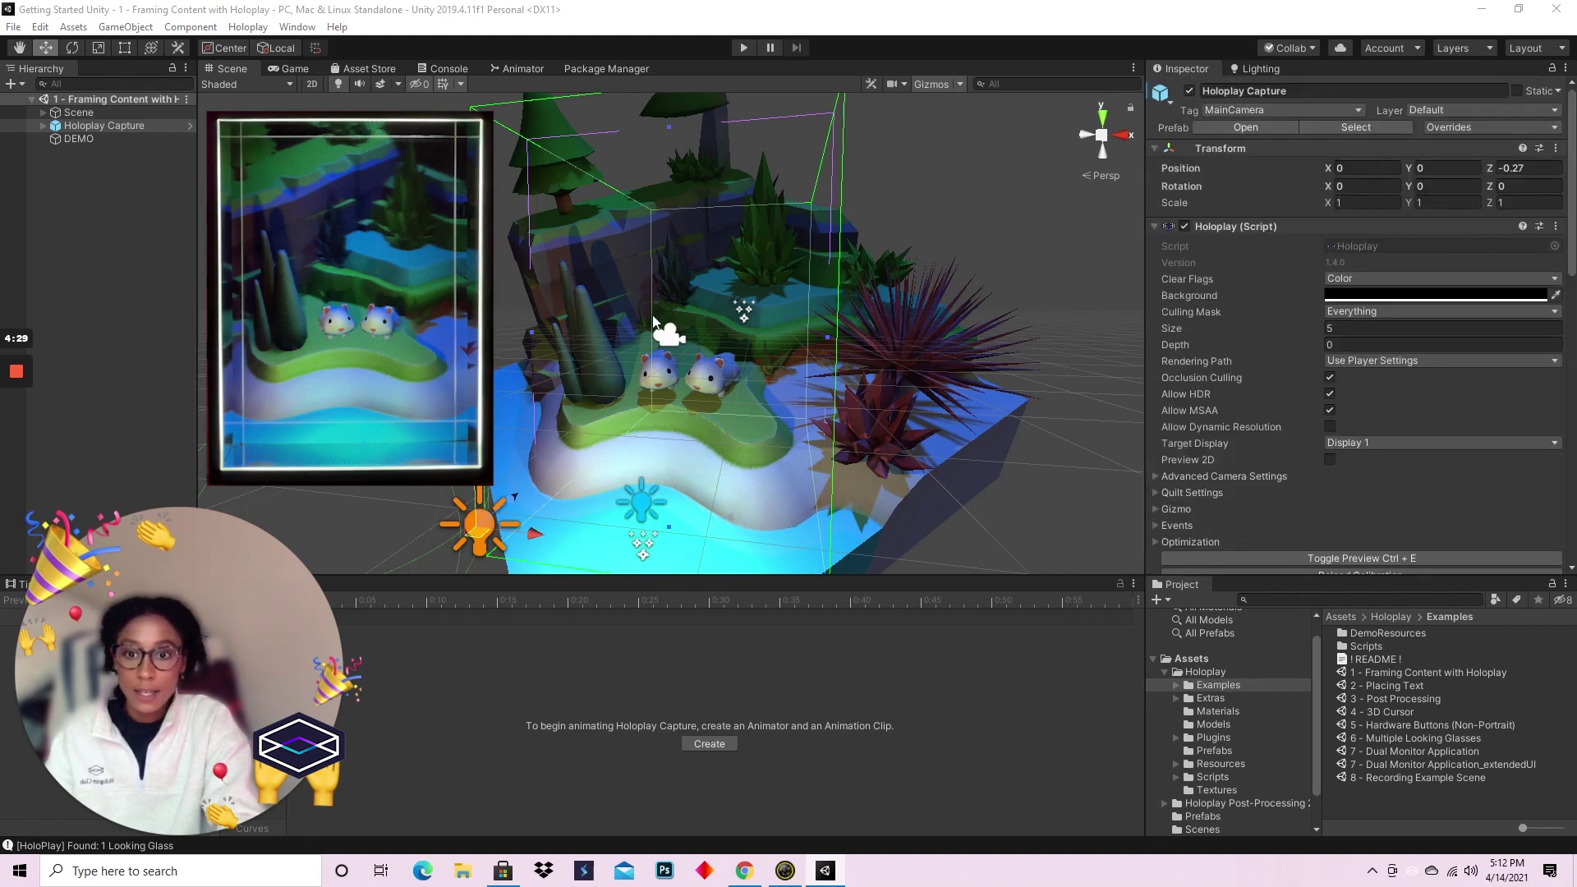
pyautogui.keyDown('alt'); pyautogui.moveTo(683, 273); pyautogui.dragTo(666, 253); pyautogui.keyUp('alt')
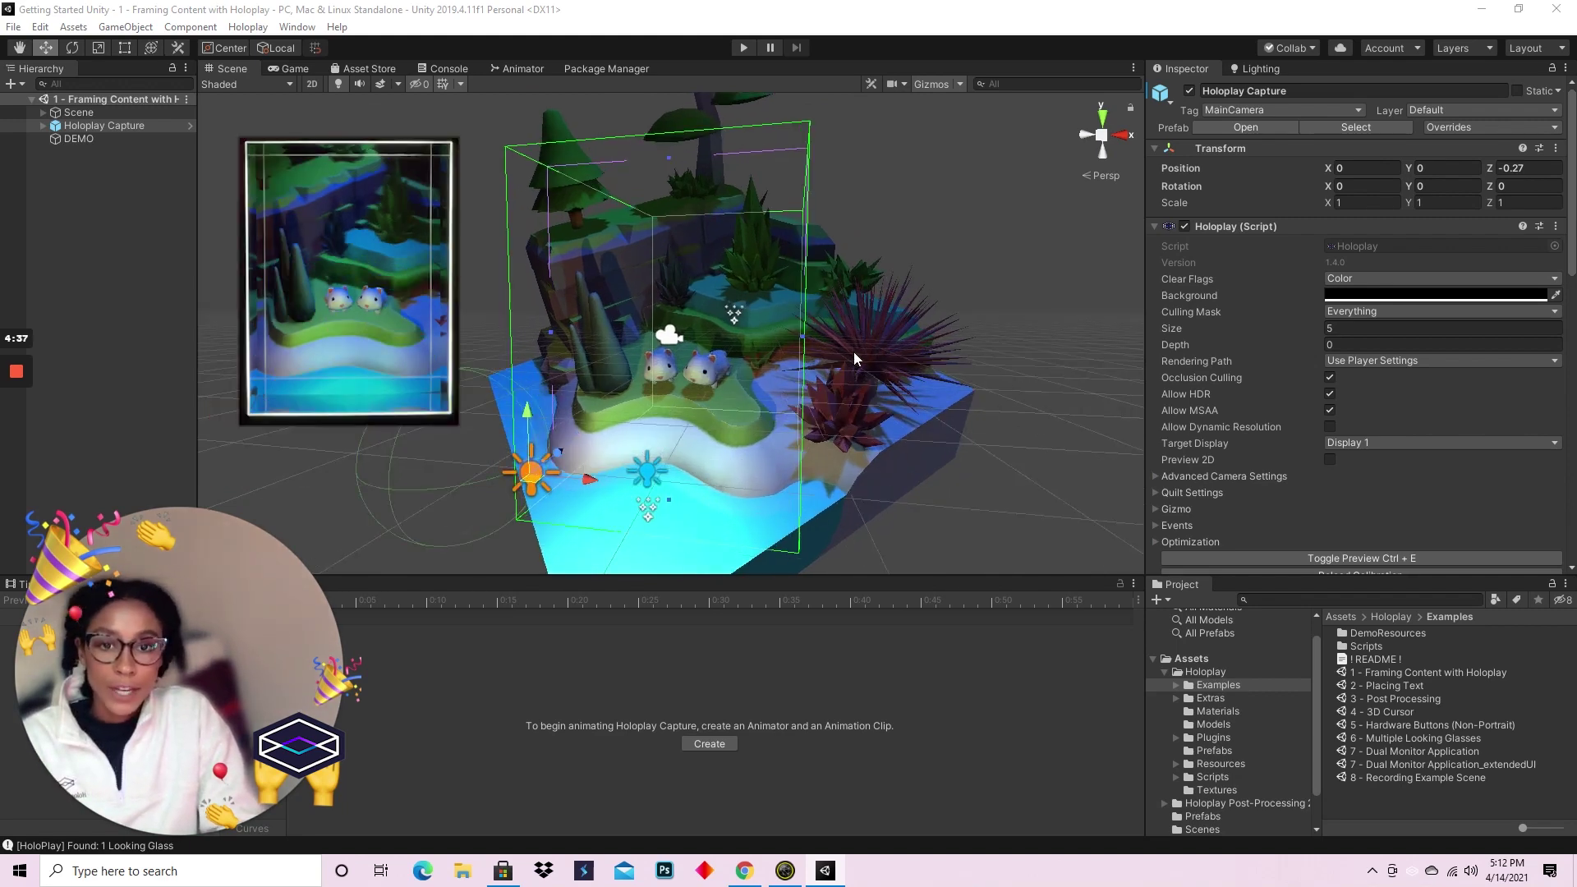
pyautogui.keyDown('alt'); pyautogui.moveTo(859, 363); pyautogui.dragTo(689, 308); pyautogui.keyUp('alt')
pyautogui.scroll(5, 711, 329)
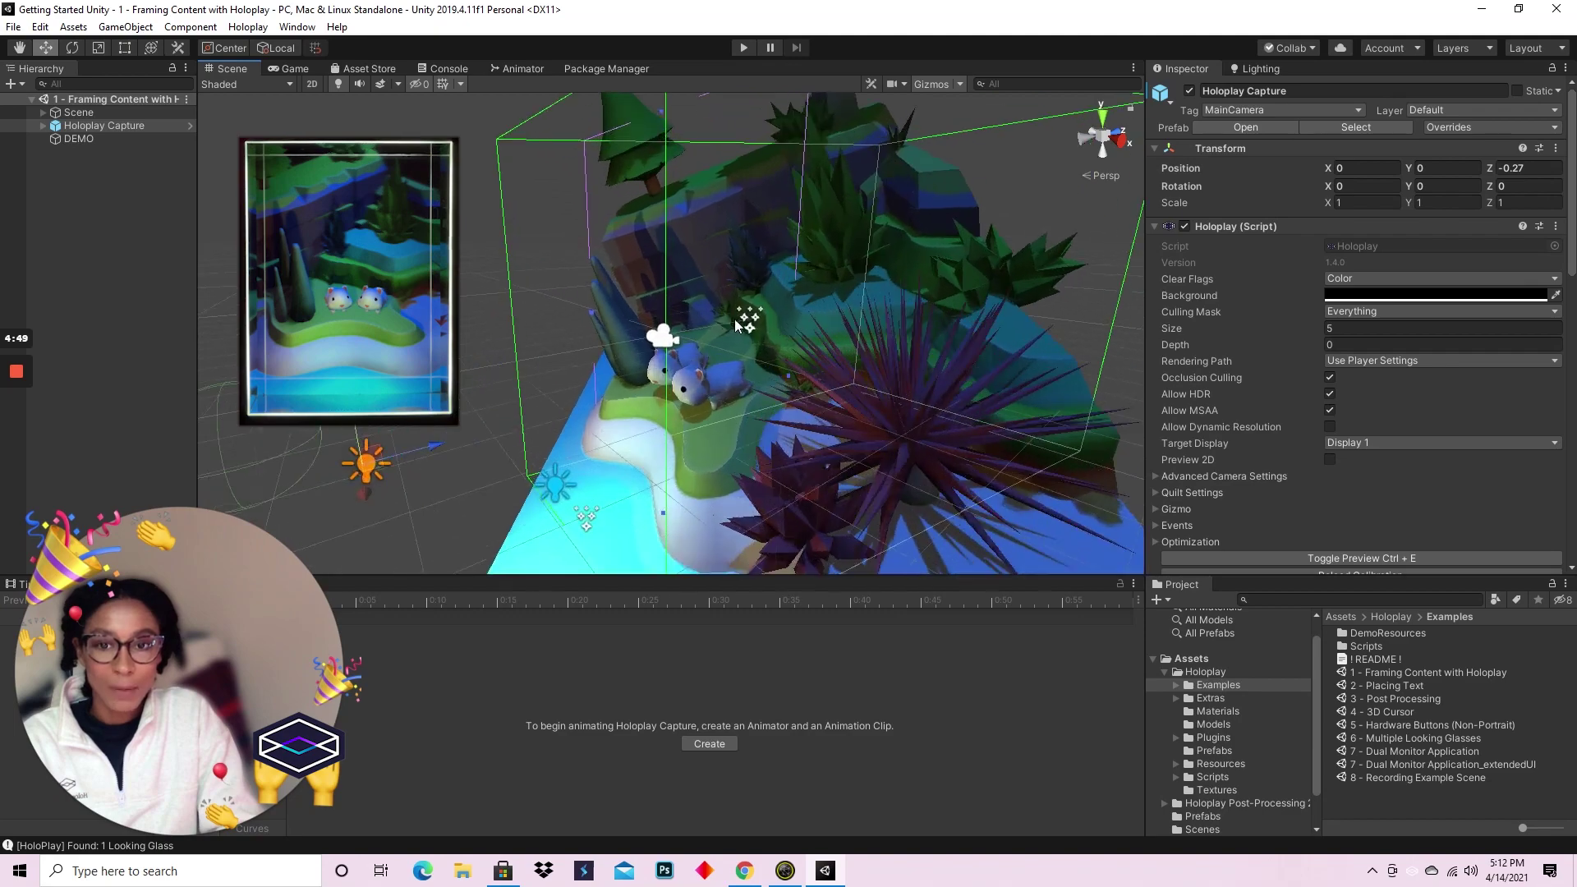
pyautogui.keyDown('alt'); pyautogui.moveTo(897, 271); pyautogui.dragTo(815, 308); pyautogui.keyUp('alt')
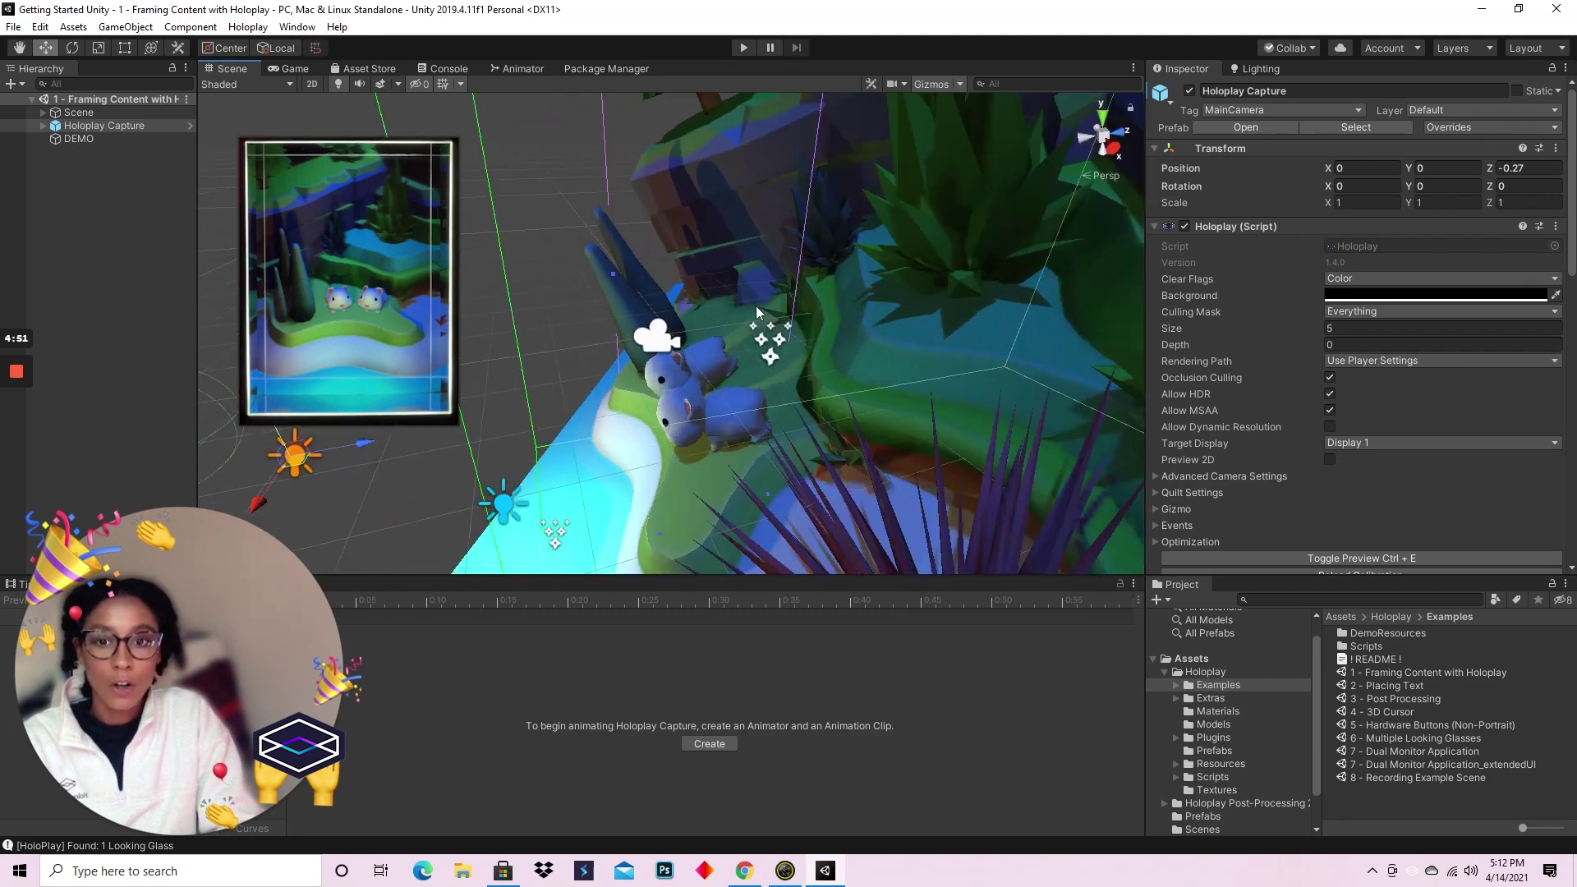
pyautogui.keyDown('alt'); pyautogui.moveTo(756, 306); pyautogui.dragTo(621, 347); pyautogui.keyUp('alt')
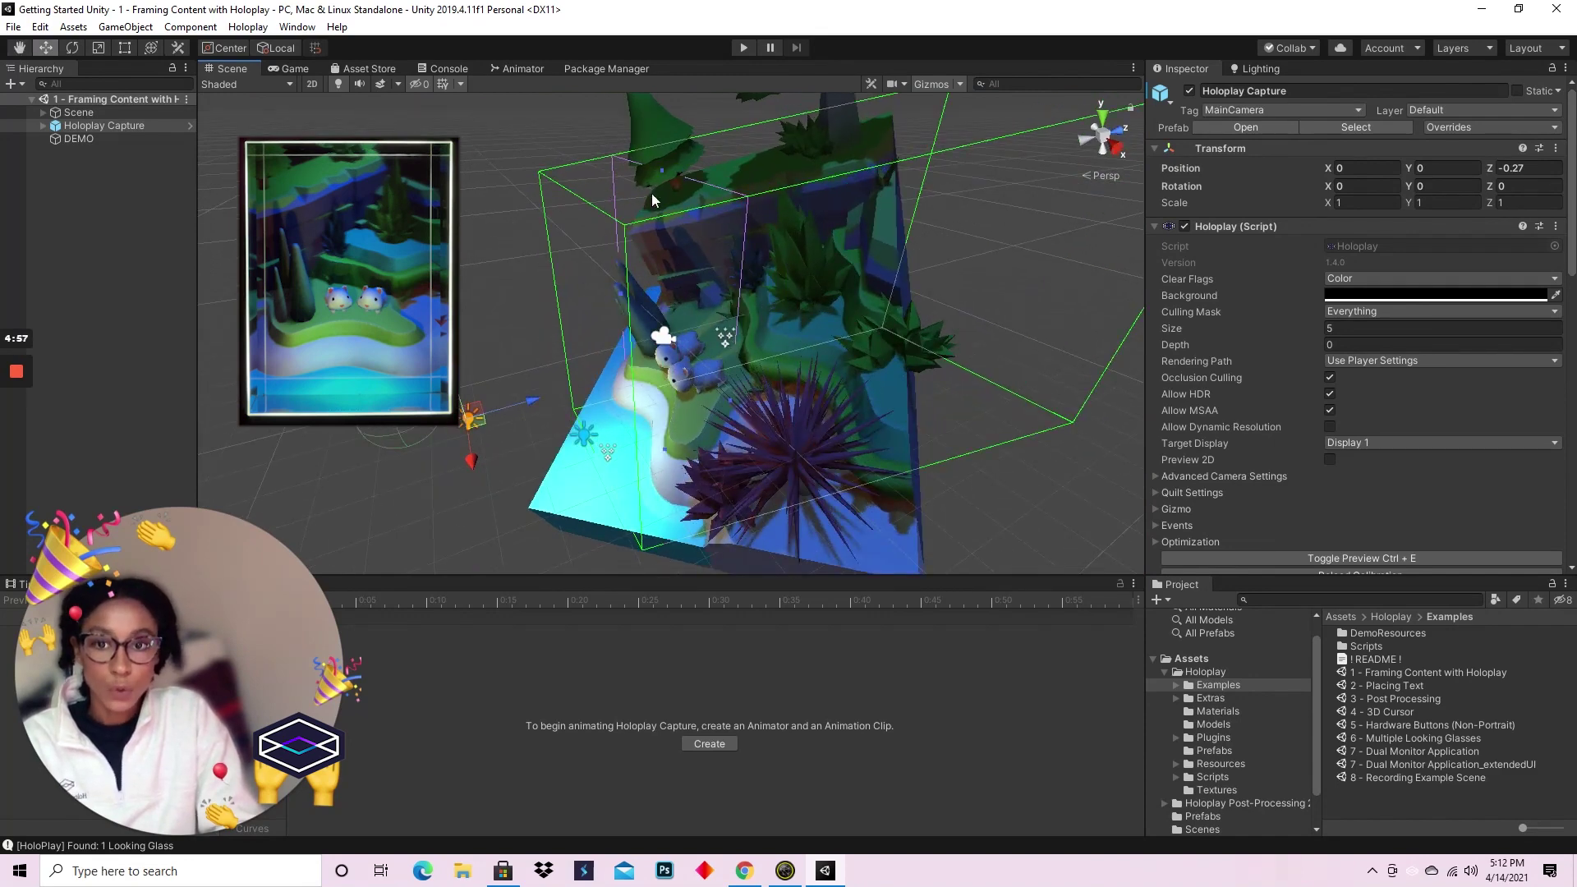
pyautogui.keyDown('alt'); pyautogui.moveTo(687, 314); pyautogui.dragTo(656, 373); pyautogui.keyUp('alt')
# Move the Holoplay Capture forward along its Z axis to a position of about -0.02
pyautogui.moveTo(530, 444)
pyautogui.mouseDown()
pyautogui.moveTo(468, 491)
pyautogui.moveTo(598, 407)
pyautogui.moveTo(507, 471)
pyautogui.moveTo(555, 432)
pyautogui.moveTo(541, 442)
pyautogui.mouseUp()
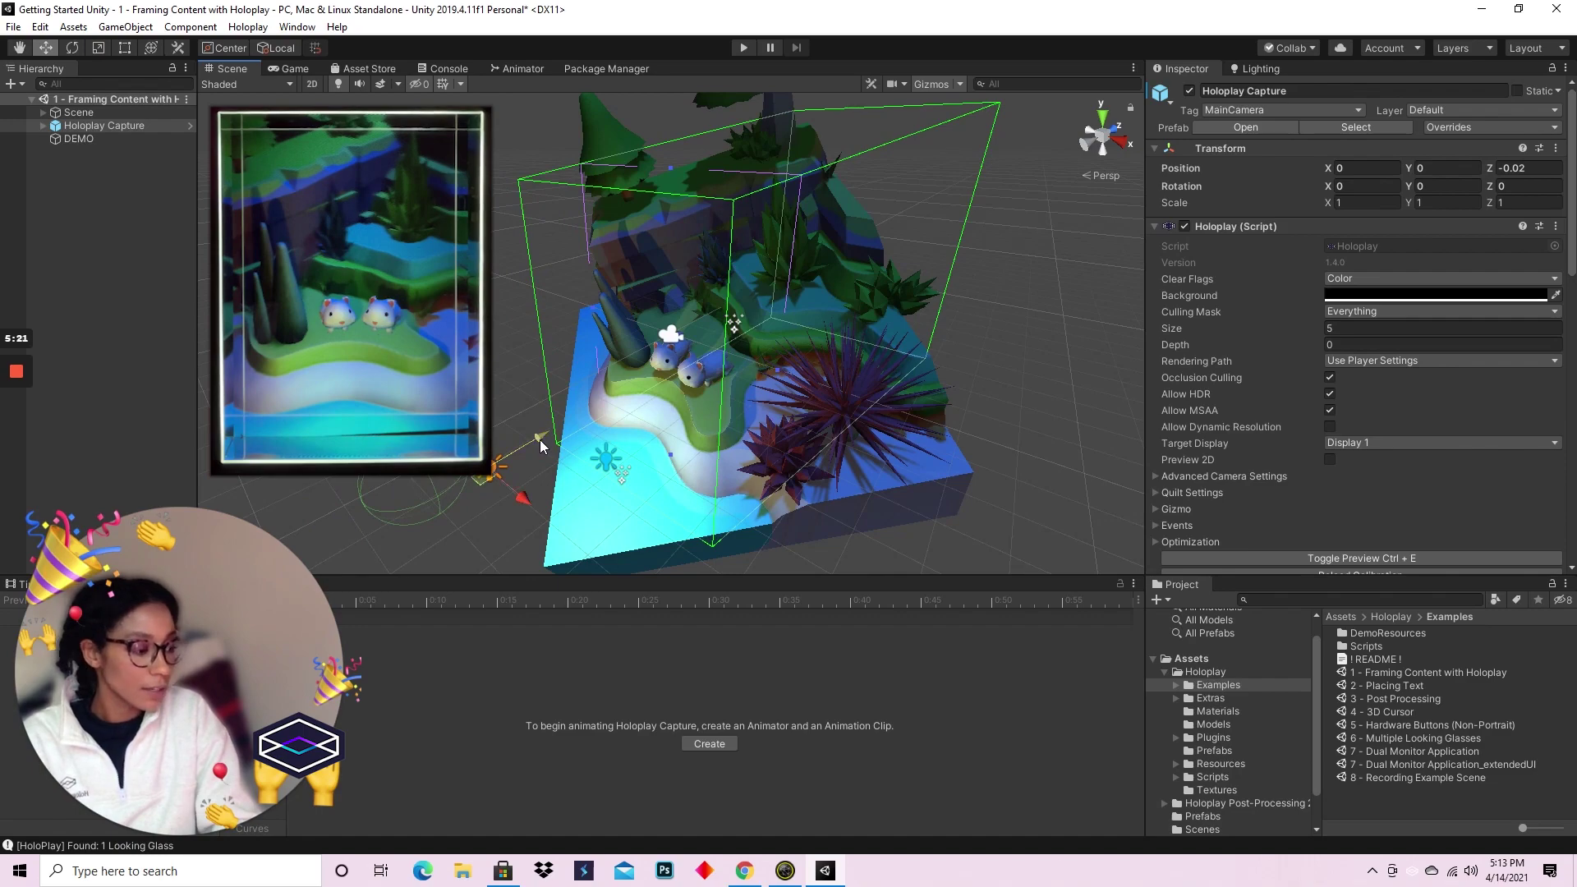
pyautogui.keyDown('alt'); pyautogui.moveTo(772, 365); pyautogui.dragTo(762, 401); pyautogui.keyUp('alt')
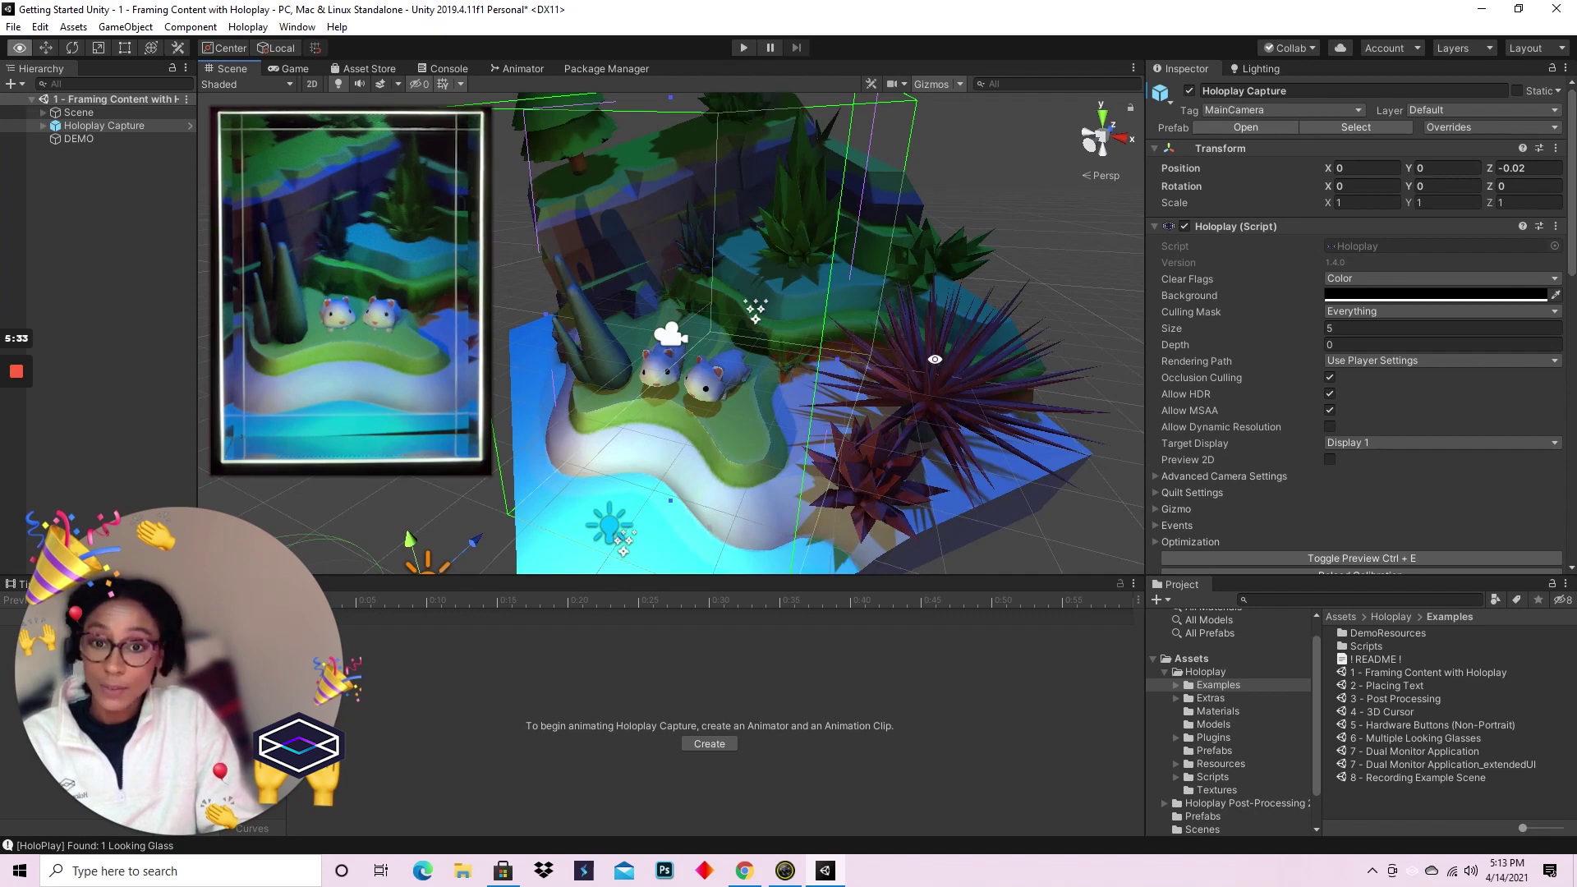
pyautogui.keyDown('alt'); pyautogui.moveTo(1072, 464); pyautogui.dragTo(592, 369); pyautogui.keyUp('alt')
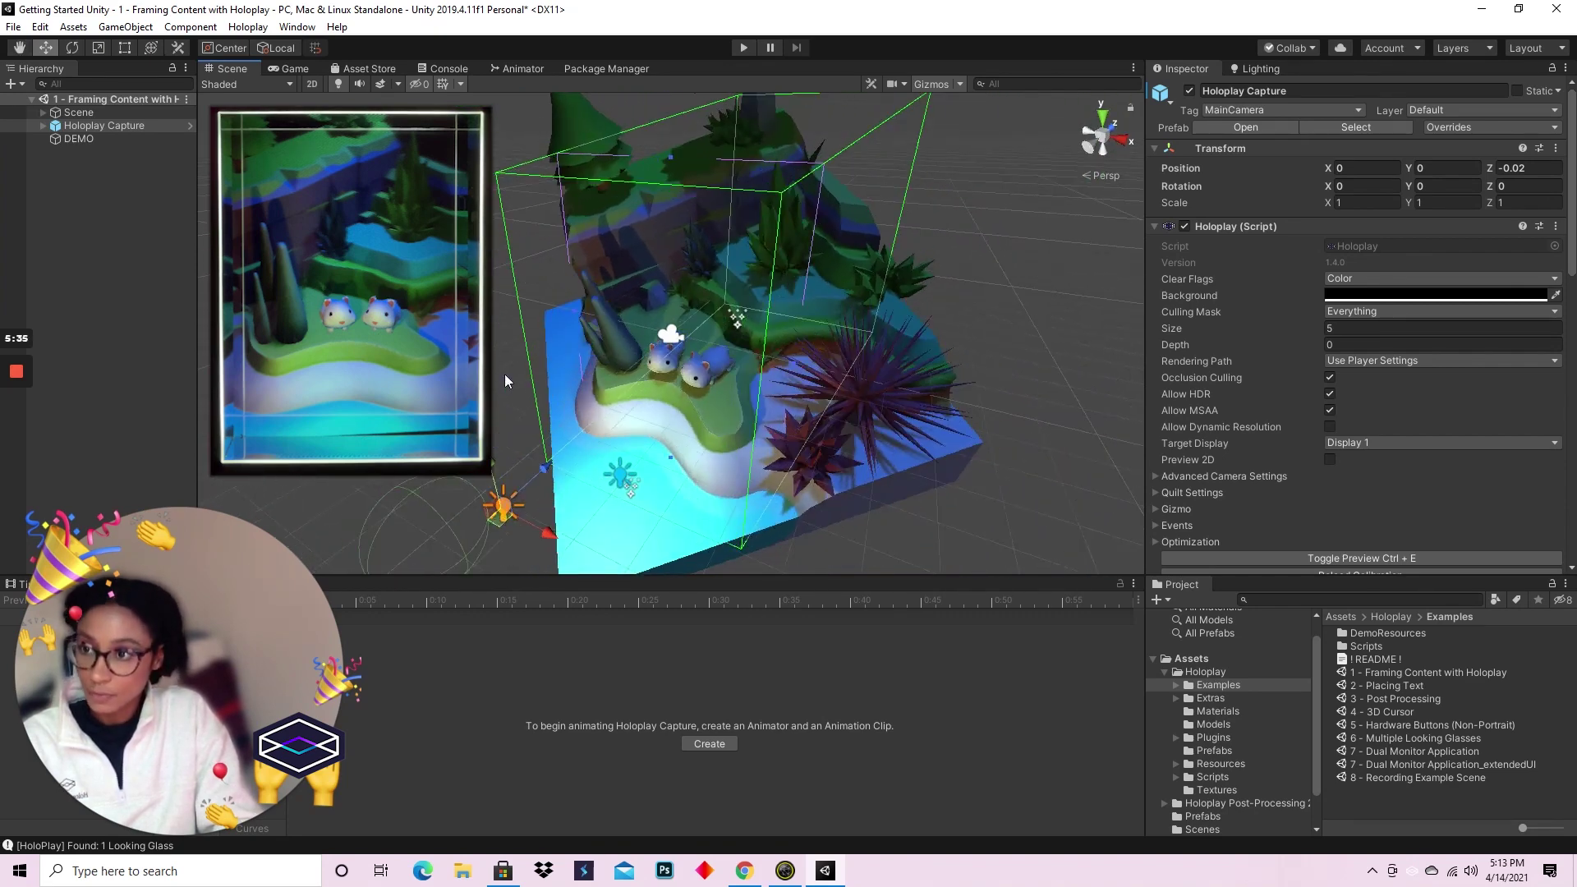
# Run the scene and test the DEMO object's Animate Position option by switching it on and off again
pyautogui.click(91, 136)
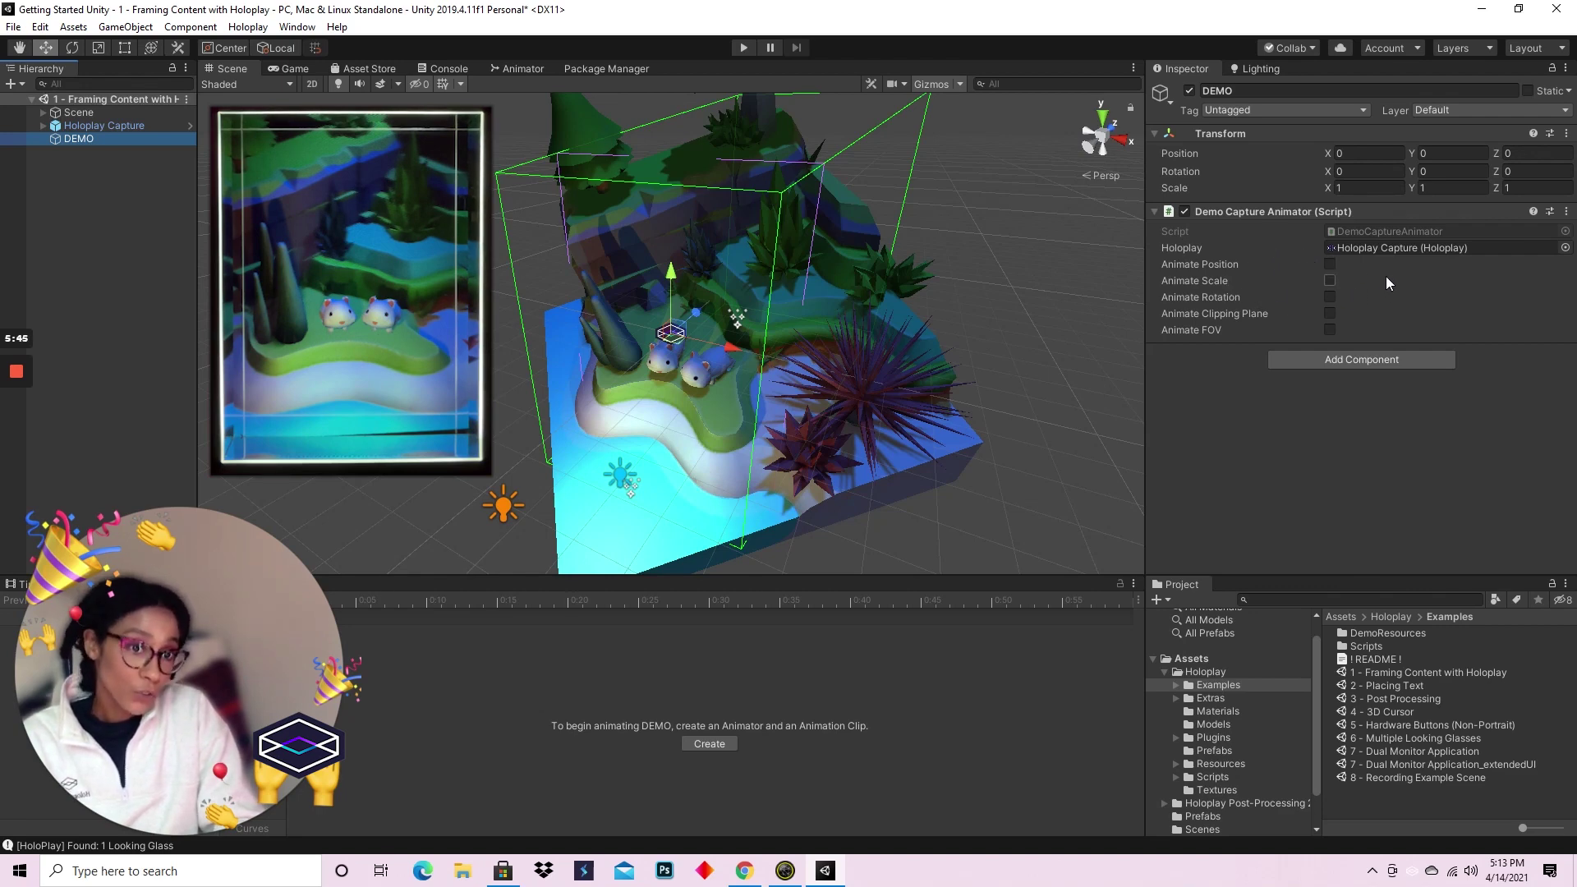
pyautogui.click(743, 48)
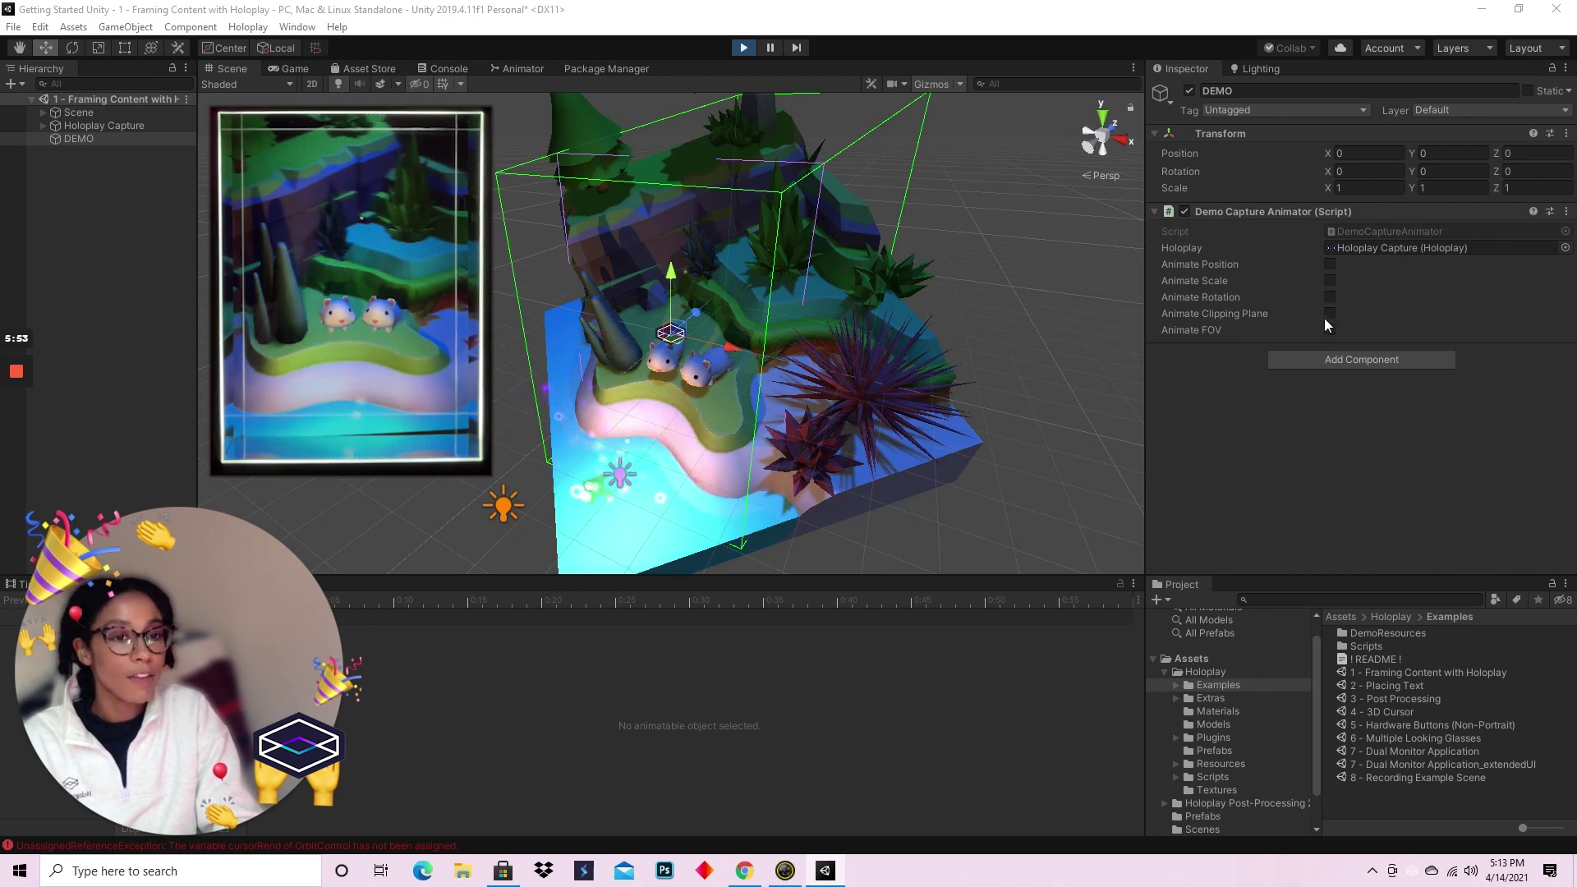
pyautogui.click(1329, 264)
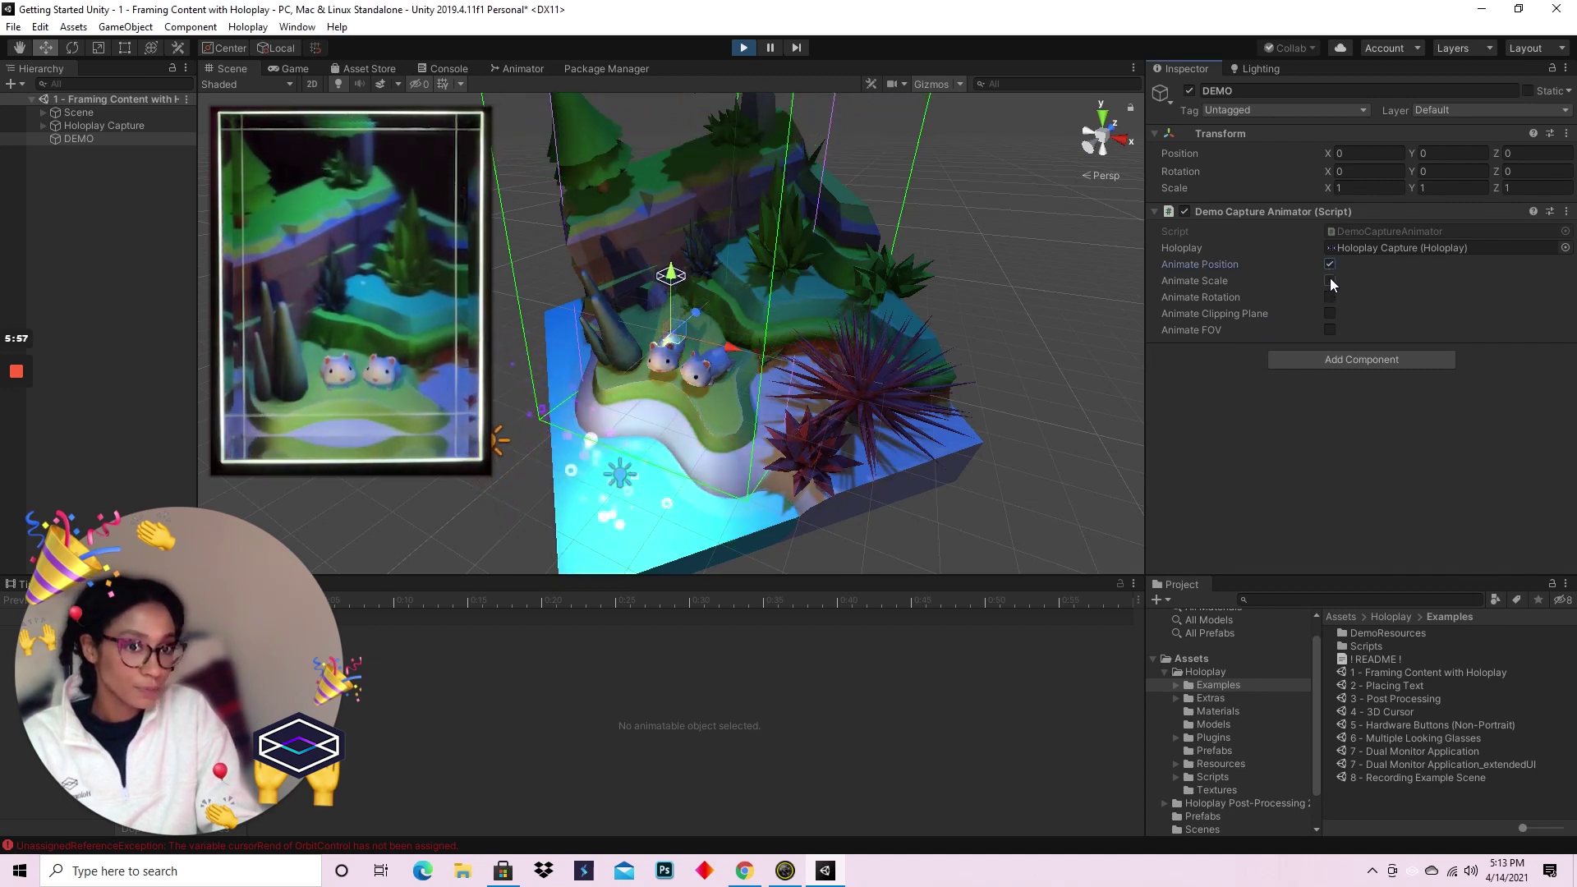
pyautogui.click(1330, 263)
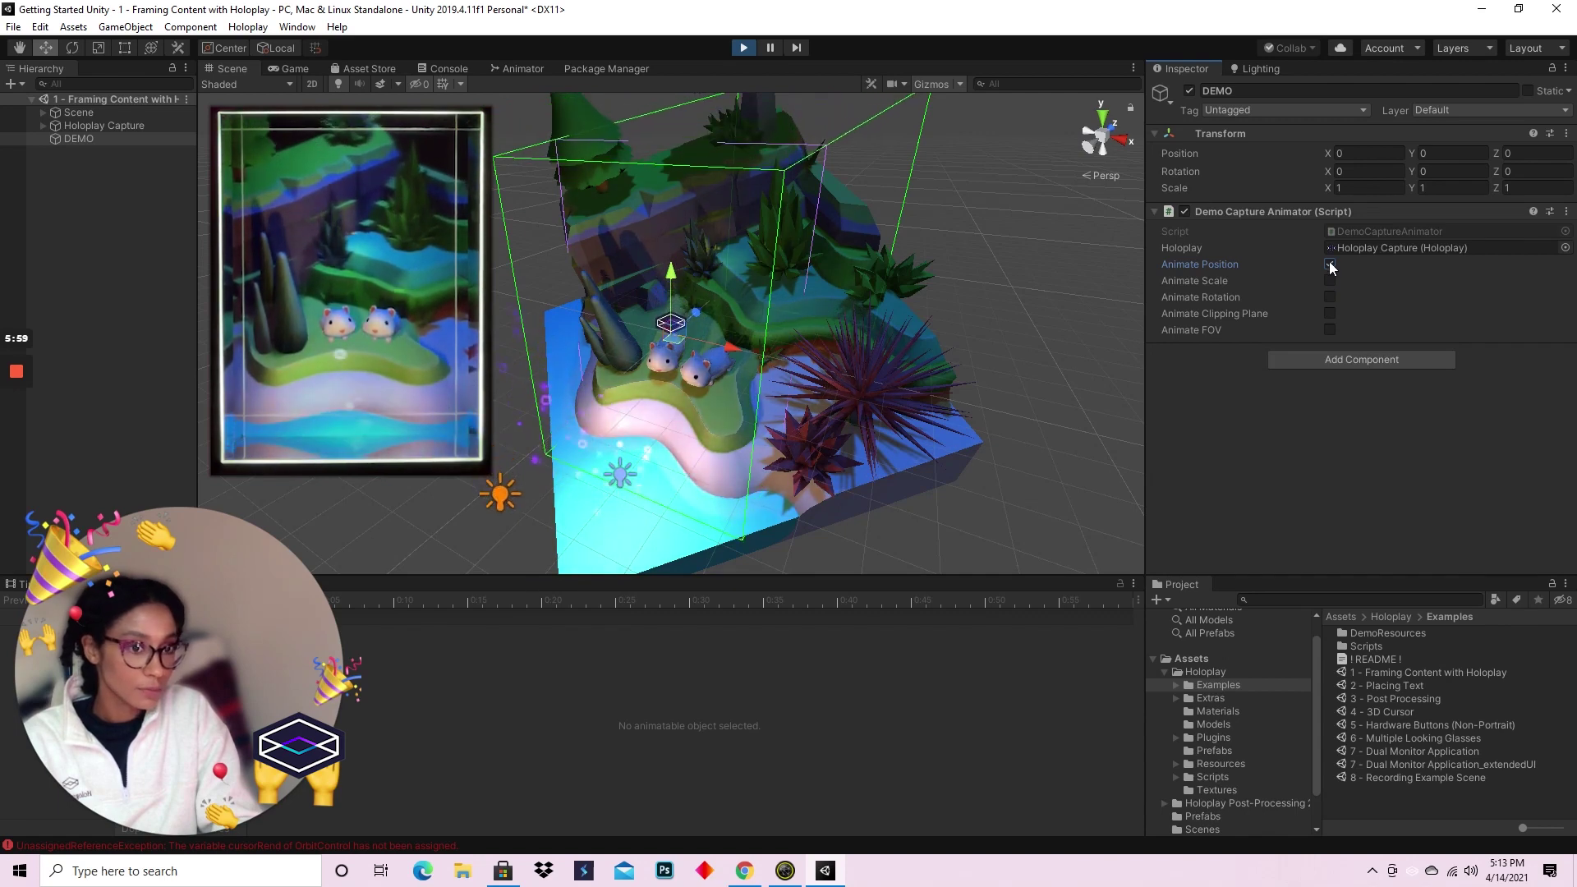
# Test the DEMO object's Animate Scale and Animate Rotation options one after the other, switching each off again
pyautogui.click(1330, 280)
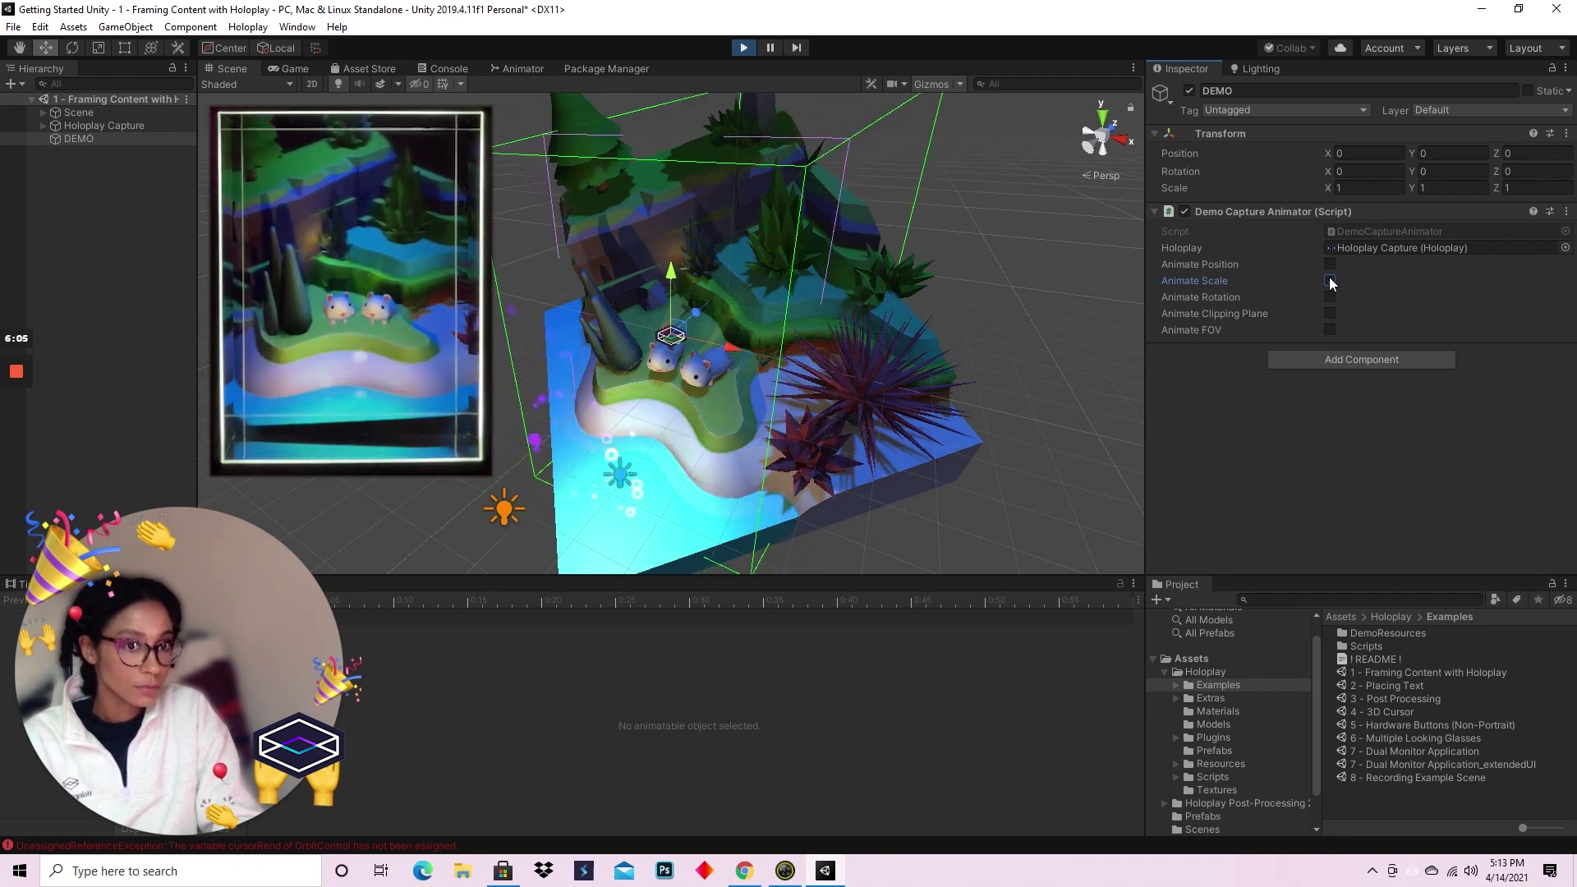
pyautogui.click(1329, 297)
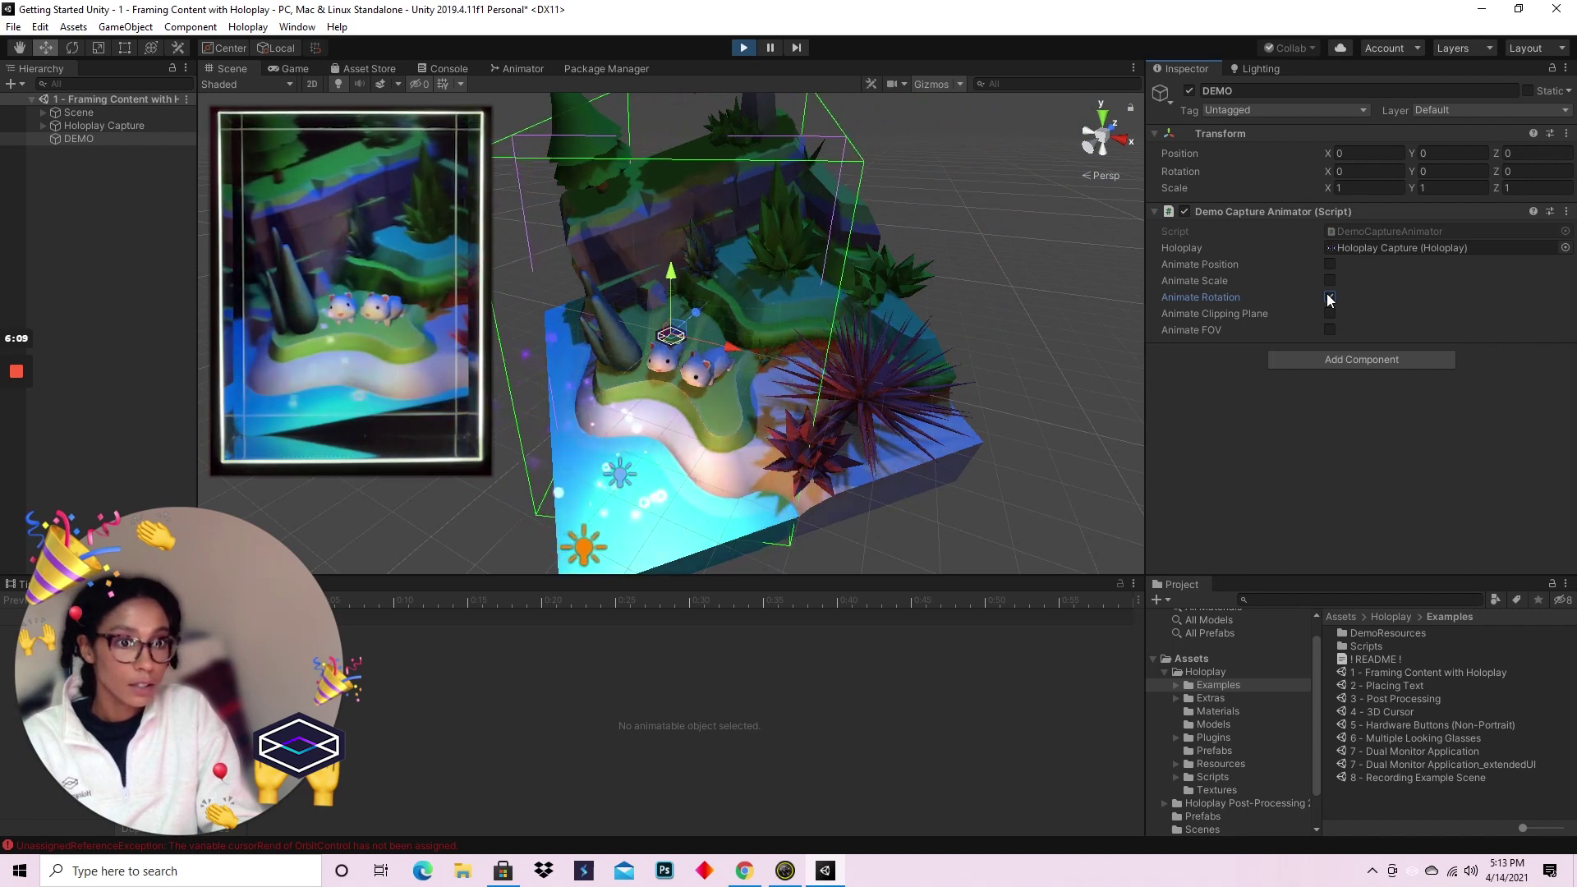
pyautogui.click(1330, 298)
# Switch on the DEMO object's Animate Clipping Plane option, examine the framing volume from several angles, and switch it off again
pyautogui.click(1329, 311)
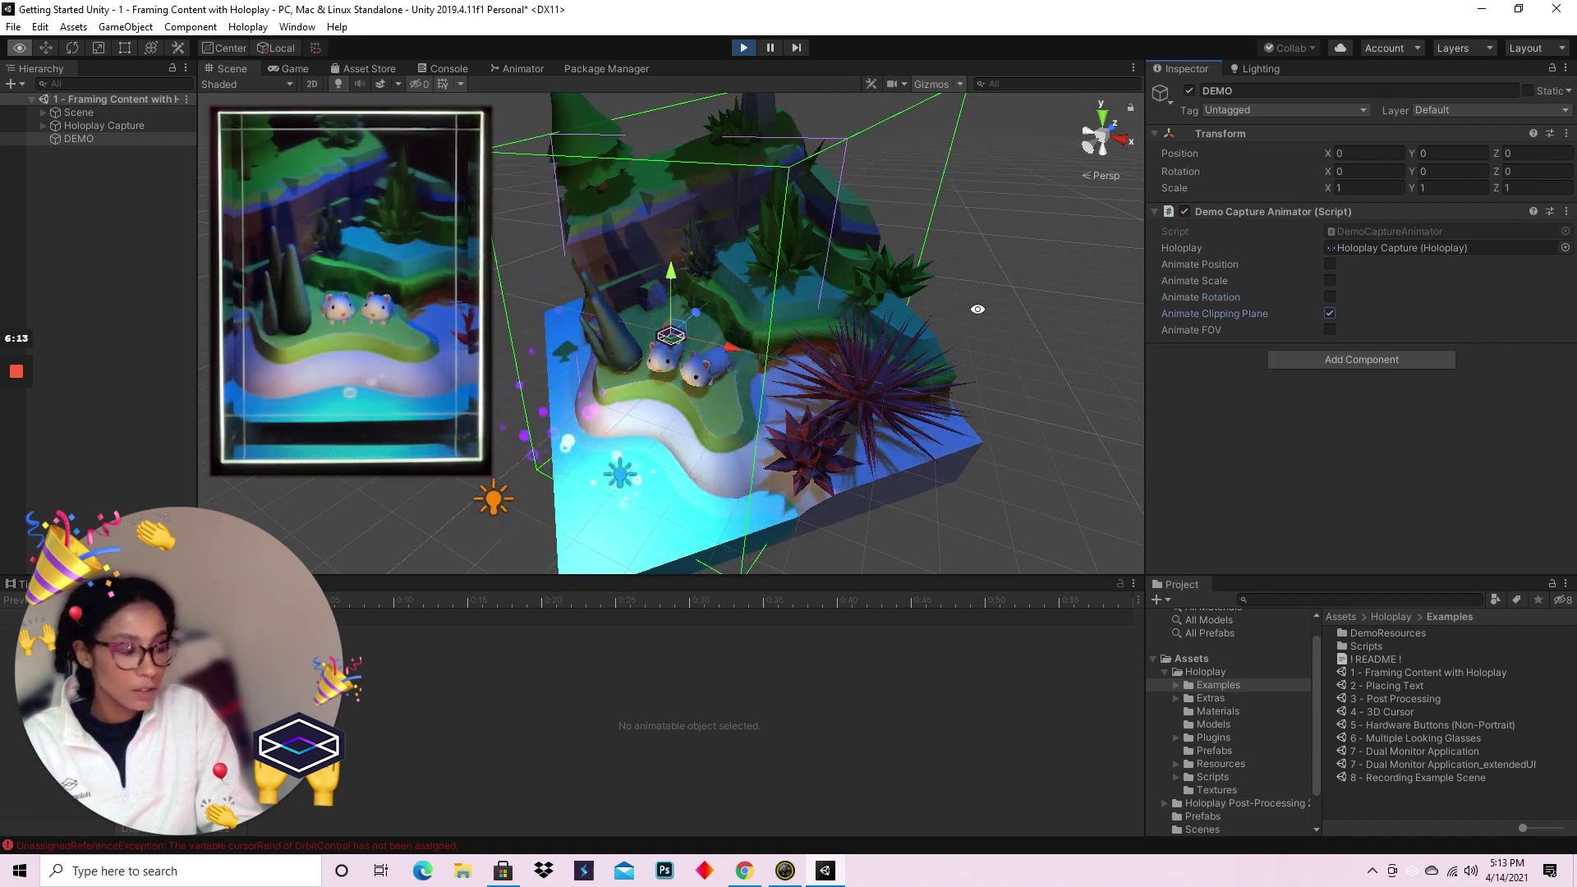
pyautogui.keyDown('alt'); pyautogui.moveTo(967, 309); pyautogui.dragTo(918, 341); pyautogui.keyUp('alt')
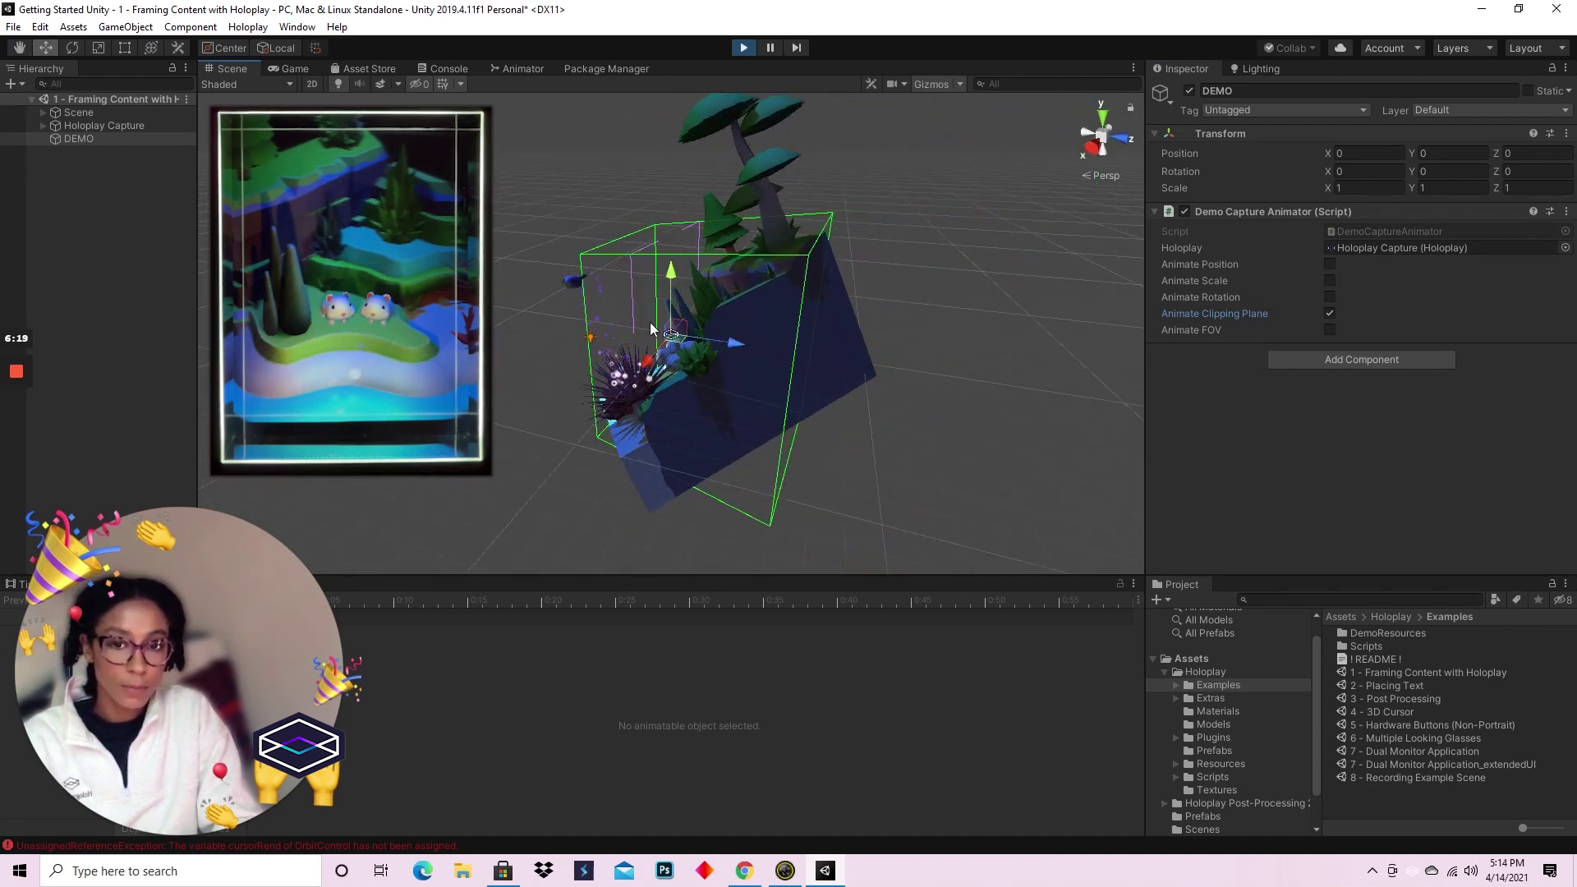
pyautogui.keyDown('alt'); pyautogui.moveTo(887, 344); pyautogui.dragTo(1068, 328); pyautogui.keyUp('alt')
pyautogui.scroll(5, 731, 352)
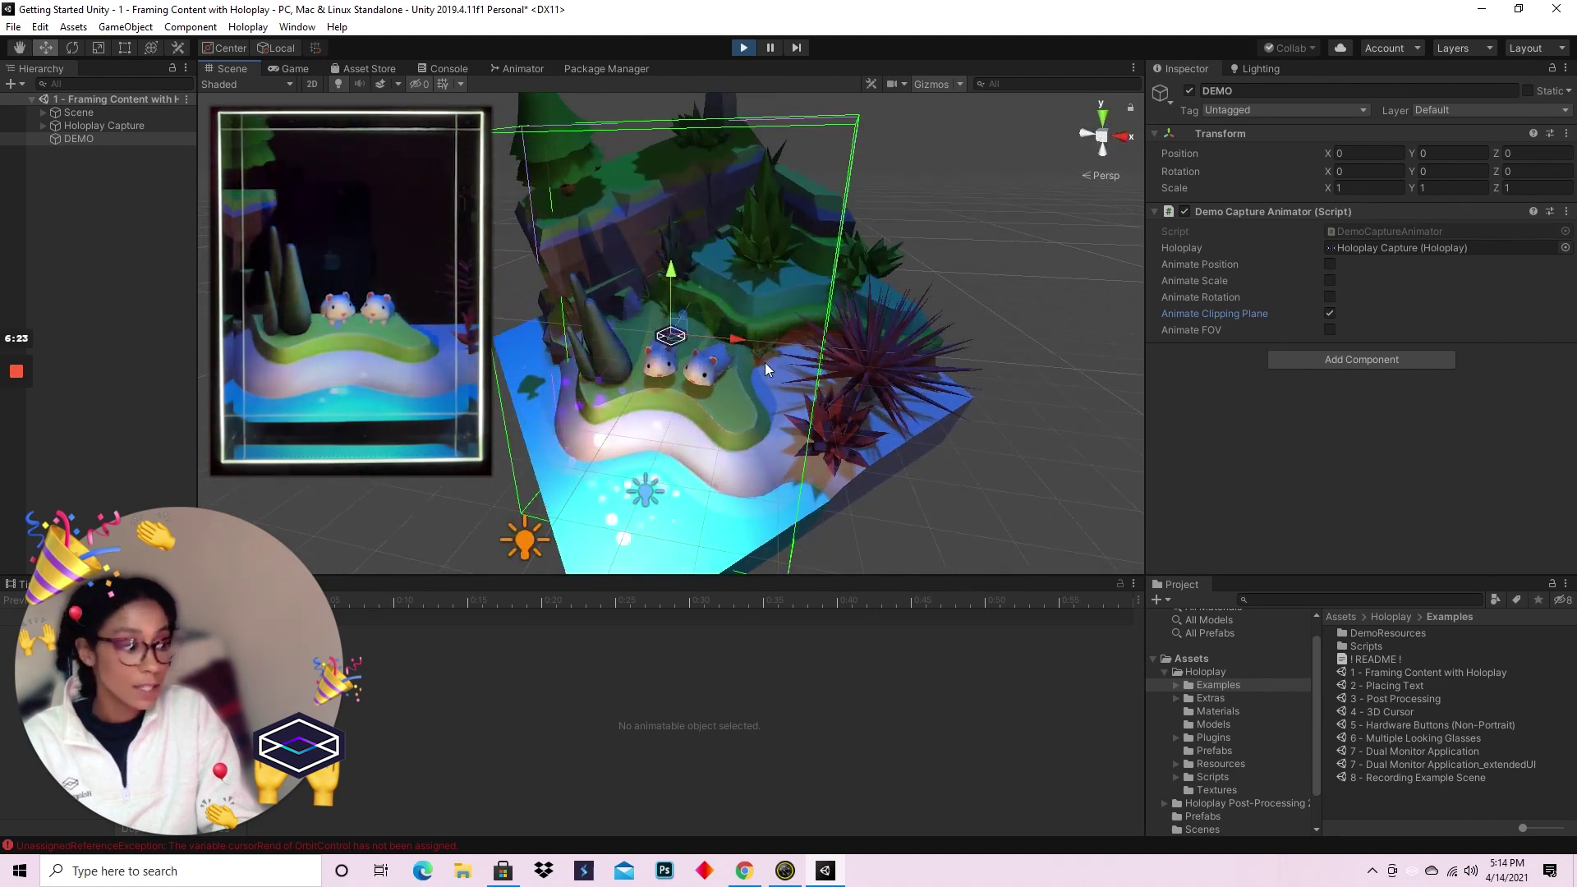
pyautogui.keyDown('alt'); pyautogui.moveTo(746, 351); pyautogui.dragTo(974, 337); pyautogui.keyUp('alt')
pyautogui.click(1329, 313)
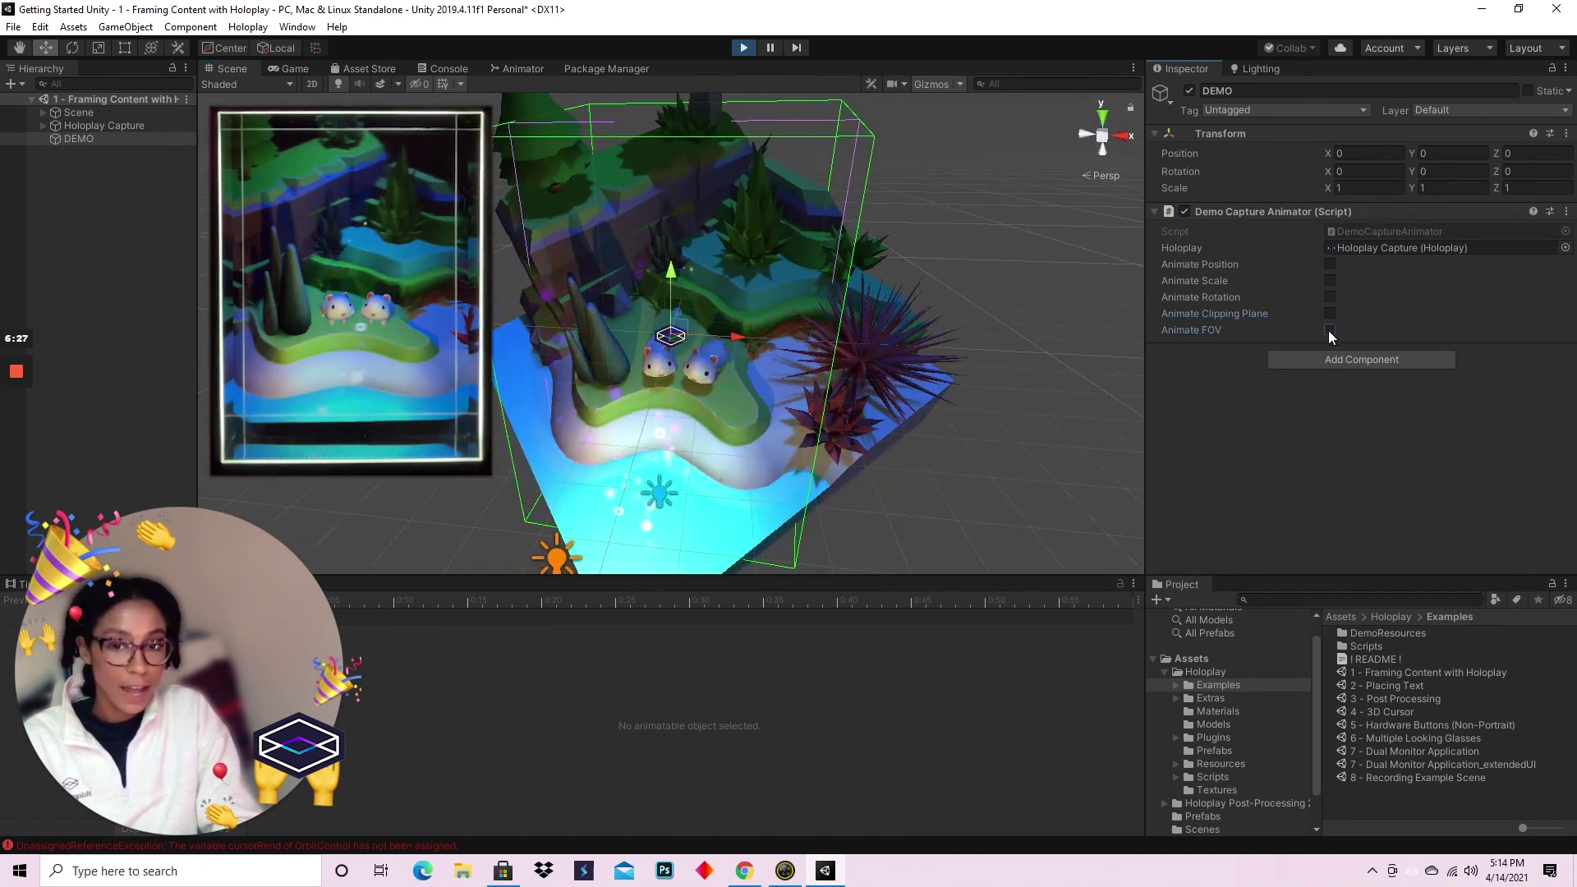
# Test the DEMO object's Animate FOV option by switching it on and off again, and stop running the scene
pyautogui.click(1329, 330)
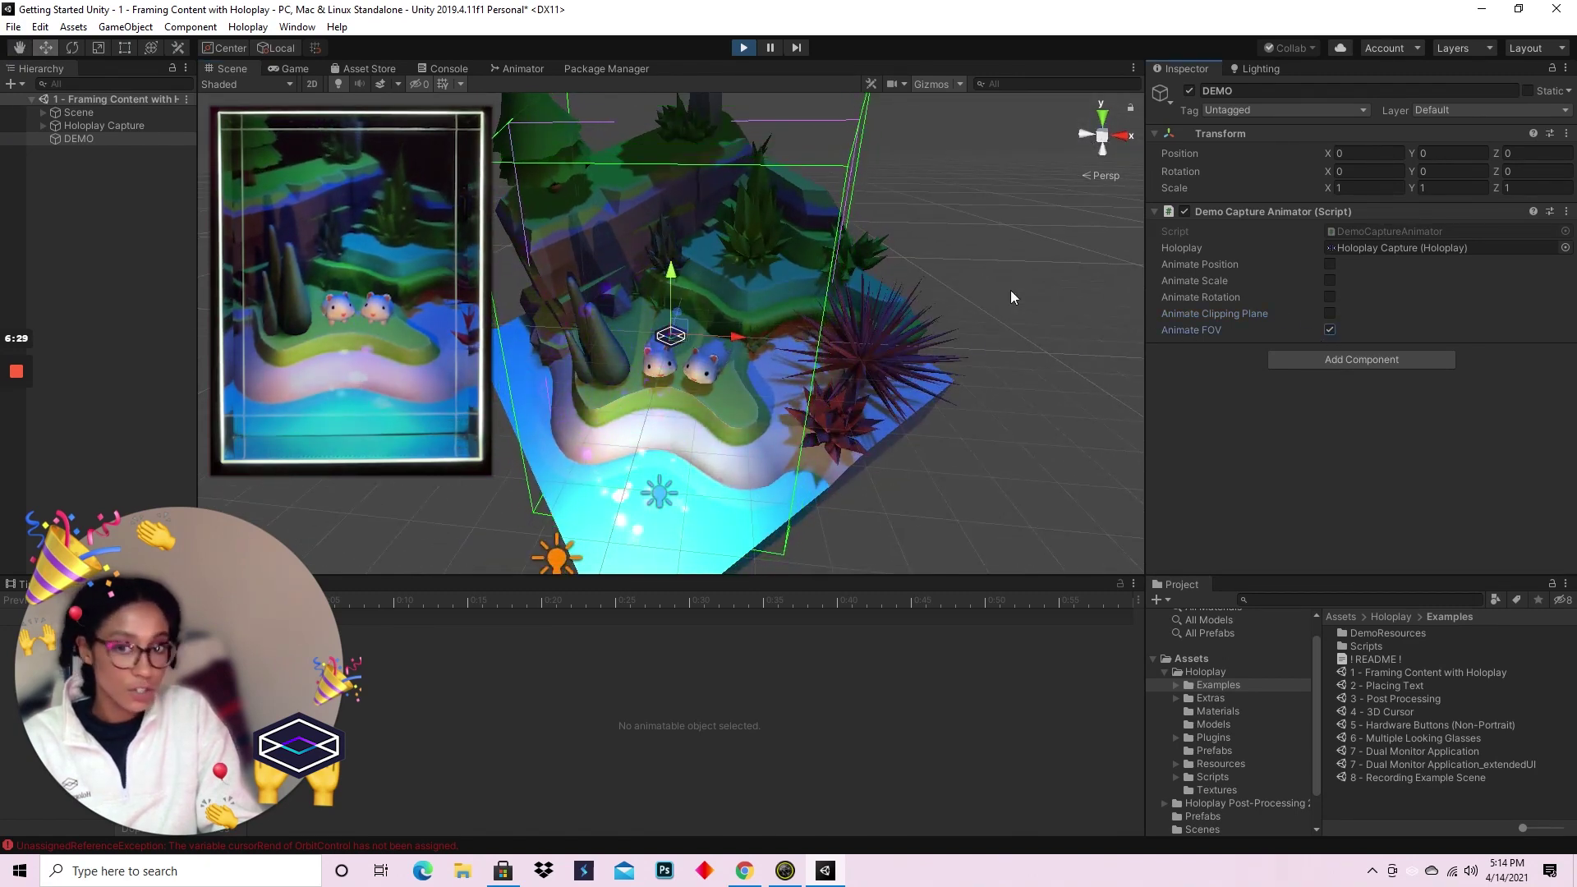
pyautogui.click(1329, 329)
pyautogui.keyDown('alt'); pyautogui.moveTo(991, 323); pyautogui.dragTo(933, 319); pyautogui.keyUp('alt')
pyautogui.click(749, 51)
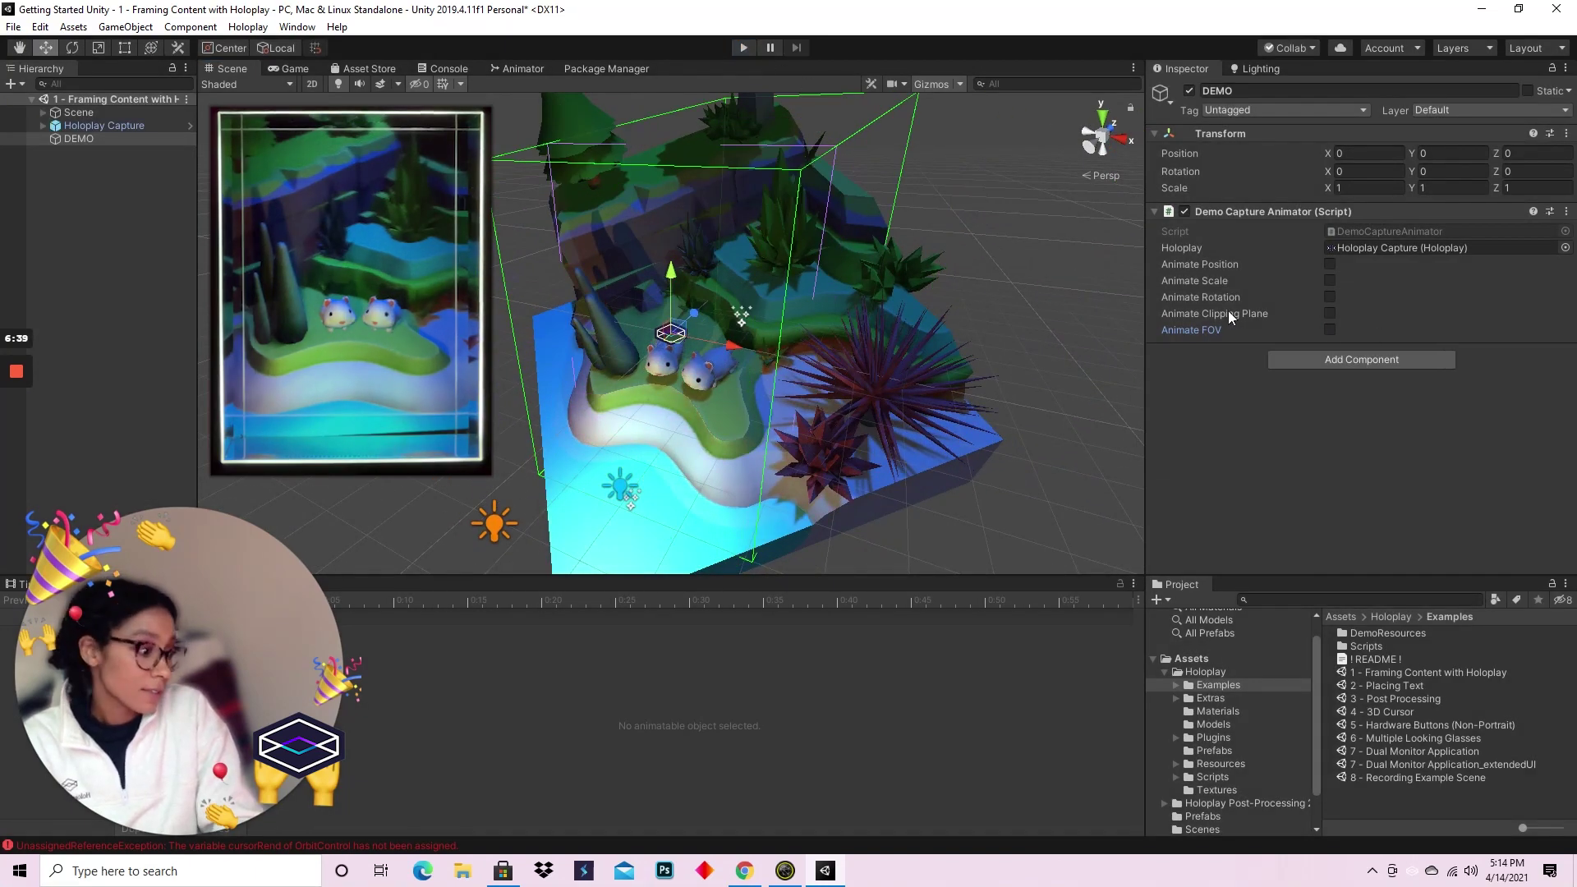
# In the Holoplay Capture's Advanced Camera Settings, adjust Fov to 19.3, Near Clip Factor to 0.7 and Far Clip Factor to 6.7
pyautogui.click(115, 124)
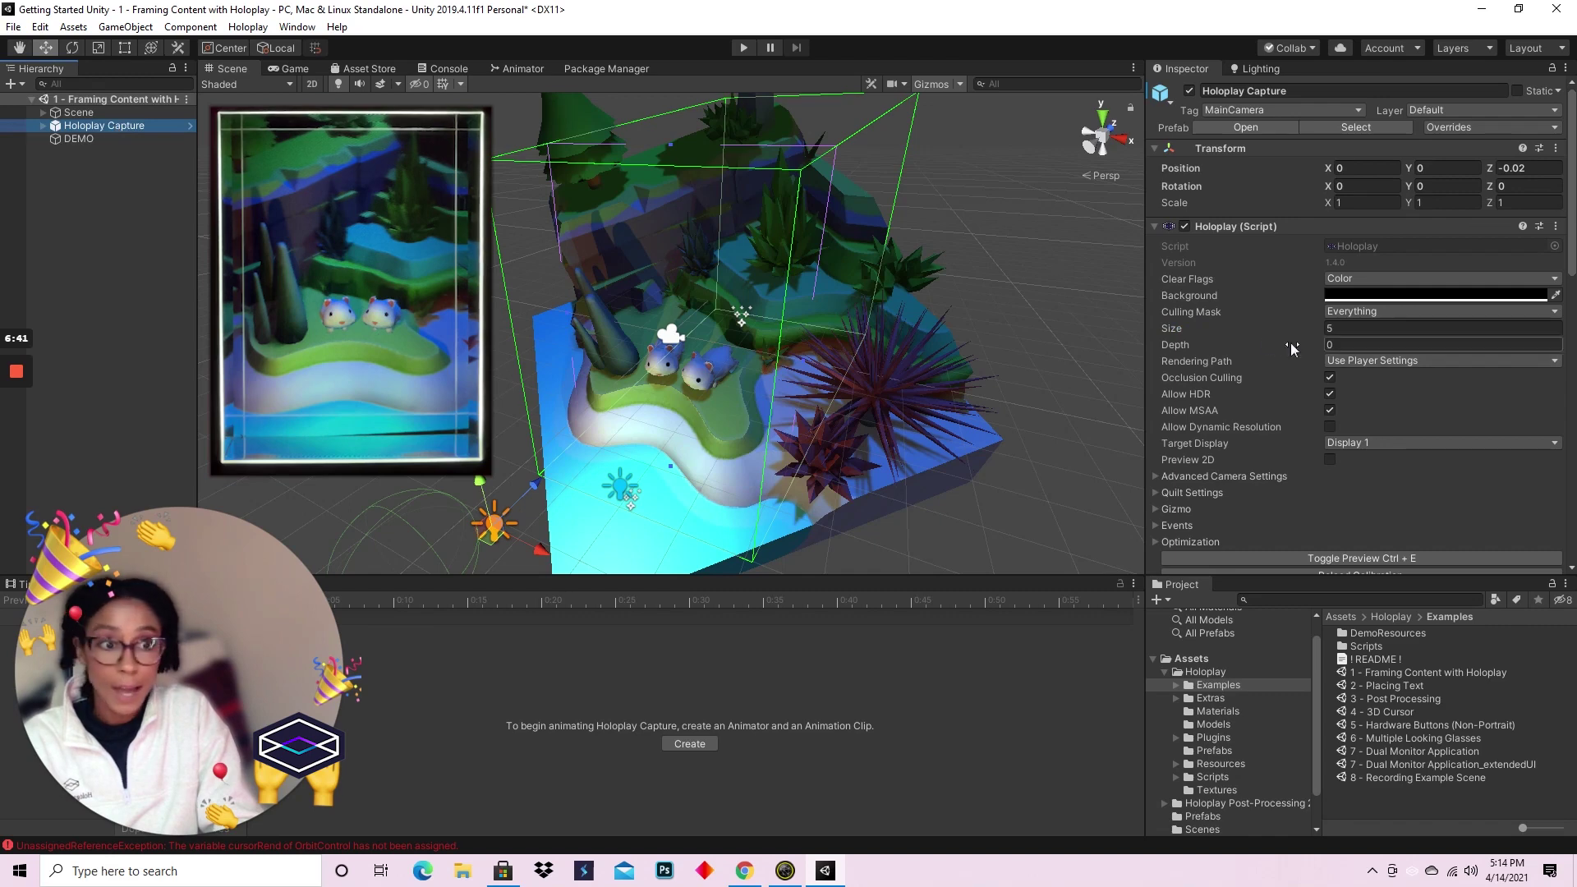
pyautogui.scroll(-3, 1240, 323)
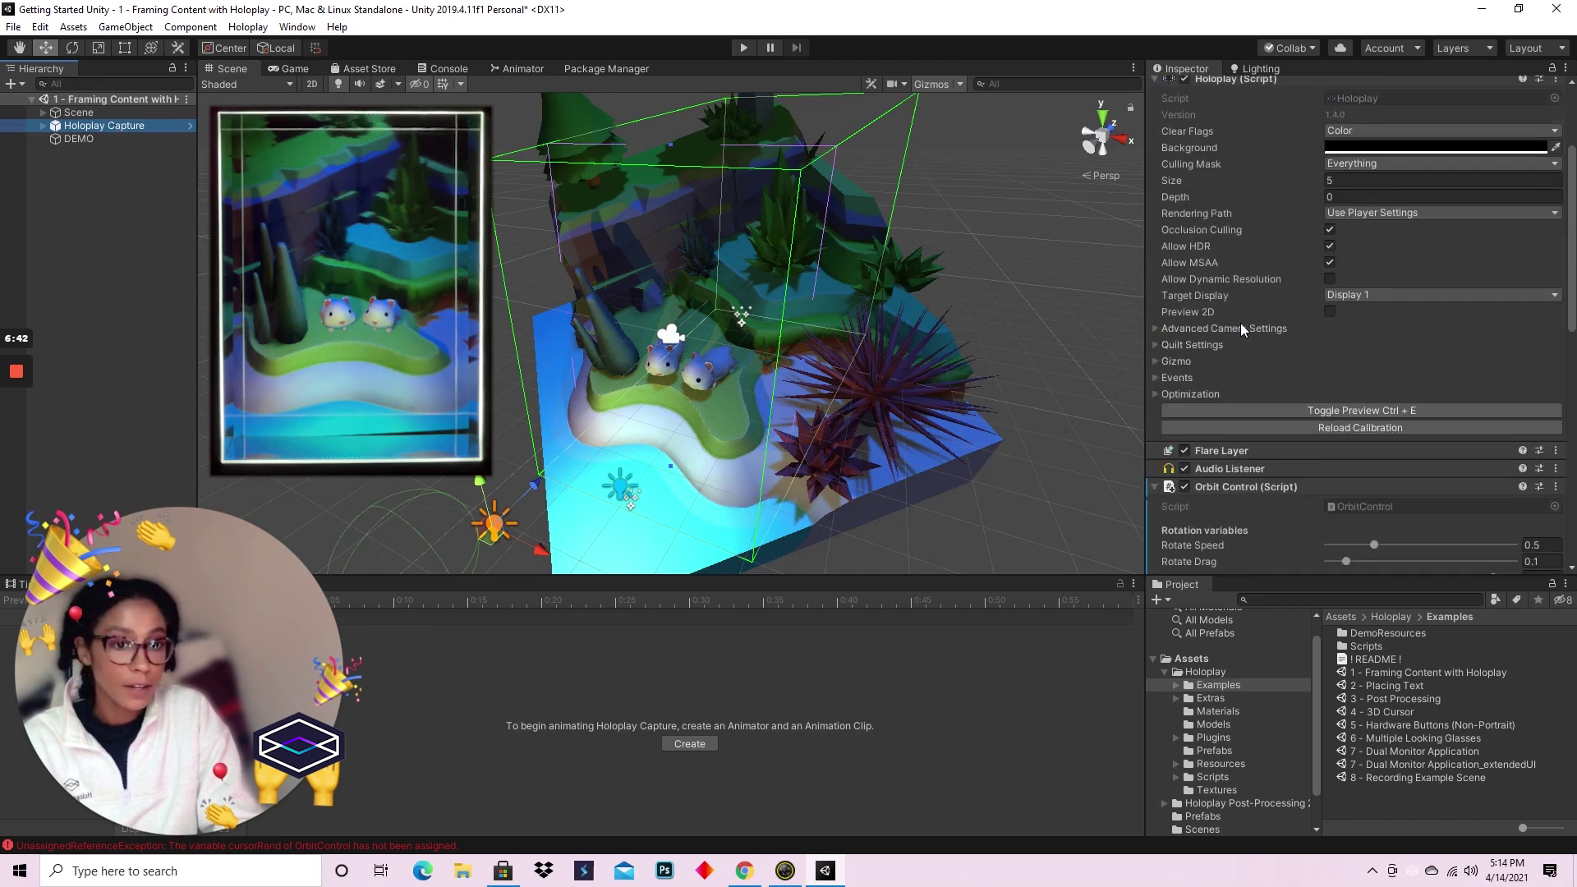
pyautogui.click(1156, 327)
pyautogui.moveTo(1347, 345); pyautogui.dragTo(1359, 377)
pyautogui.scroll(4, 1244, 296)
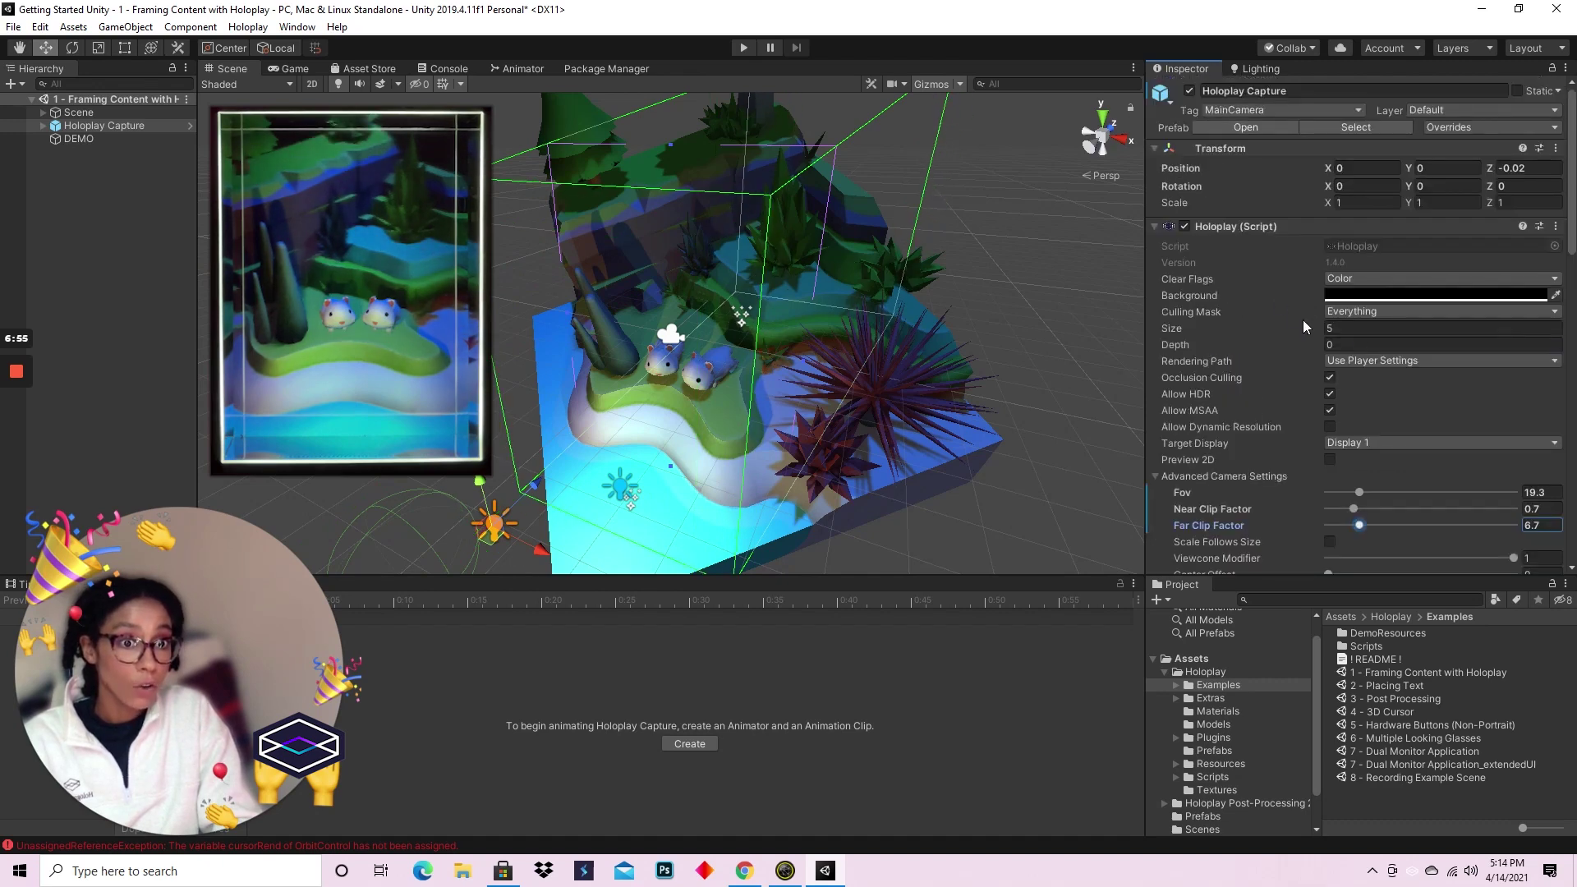
# Increase the Holoplay Capture's Size to 8.33 to enlarge the framing volume around the island scene
pyautogui.moveTo(1313, 323); pyautogui.dragTo(1417, 347)
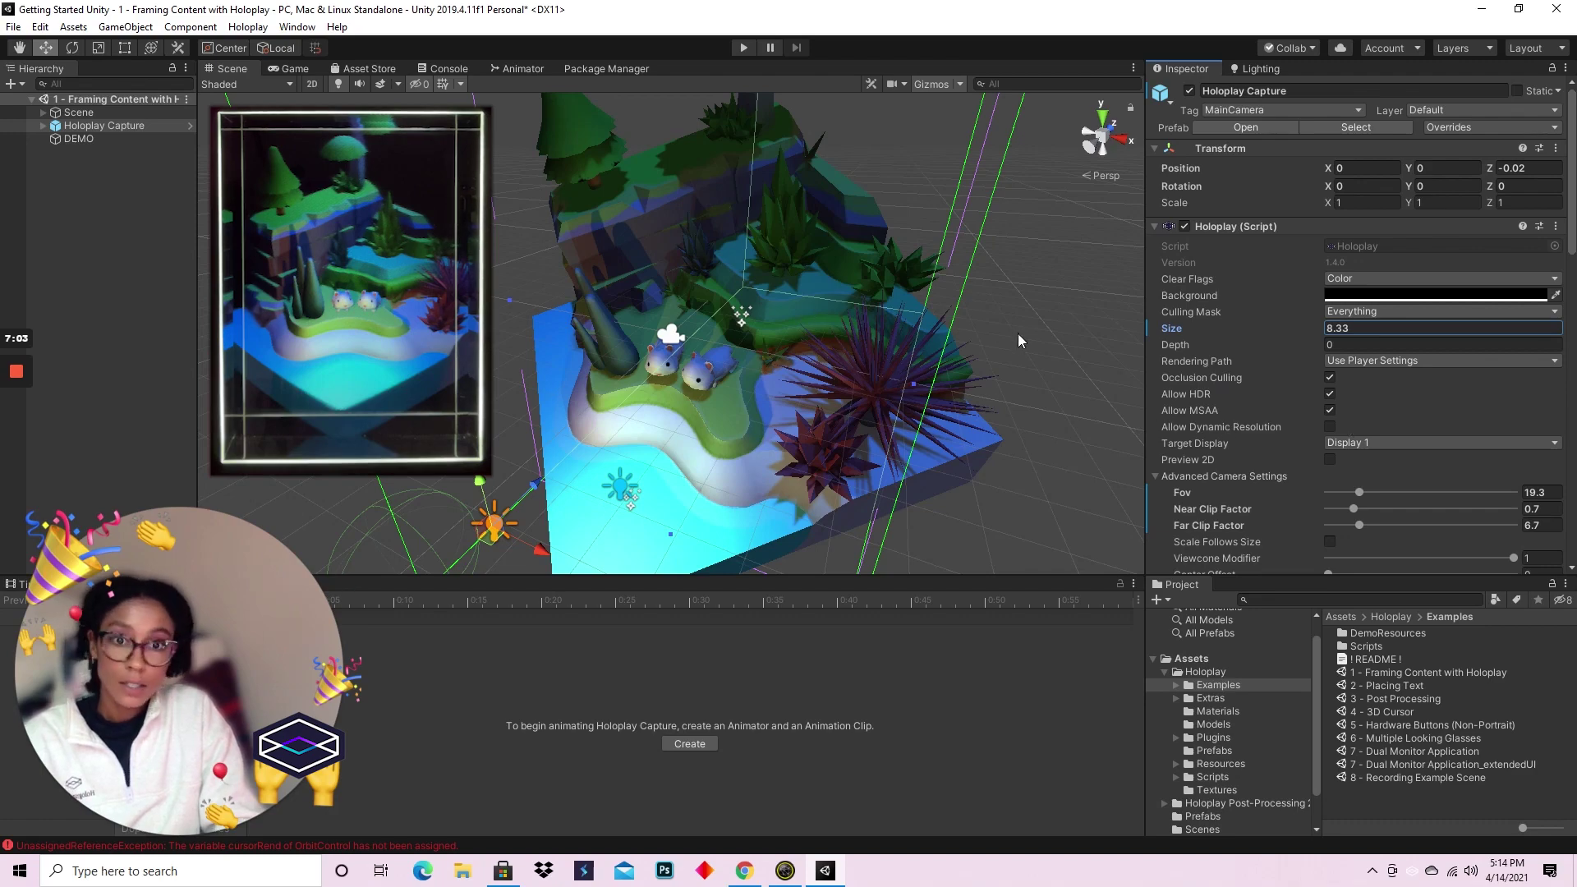
pyautogui.keyDown('alt'); pyautogui.moveTo(982, 345); pyautogui.dragTo(825, 327); pyautogui.keyUp('alt')
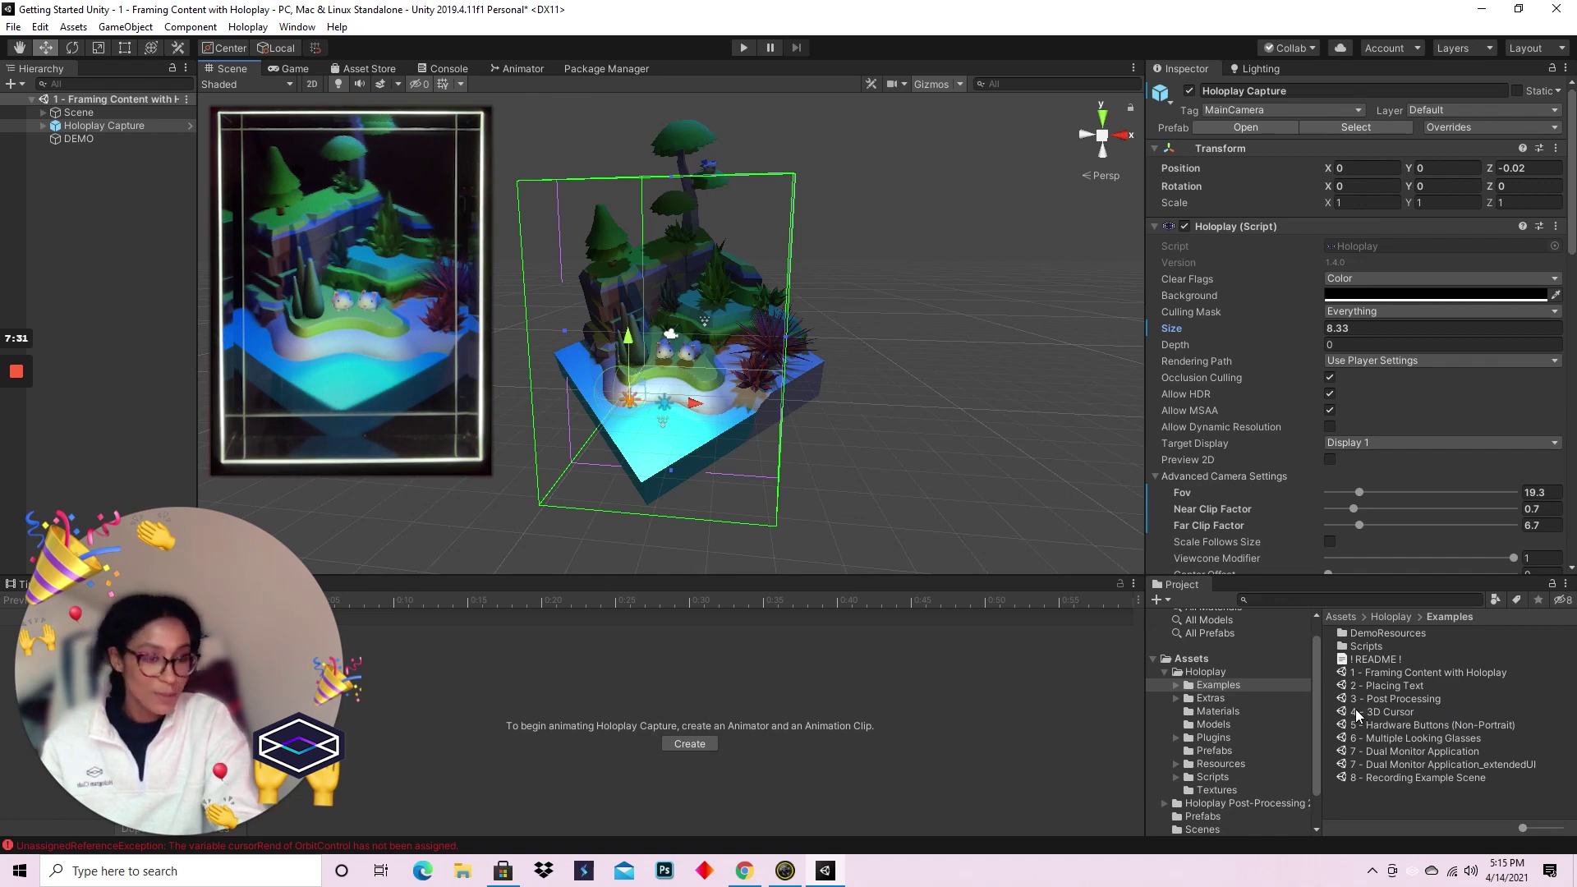
# Add the 3D Cursor prefab from Holoplay's Prefabs folder to the scene, and run the scene briefly to test it
pyautogui.click(1234, 747)
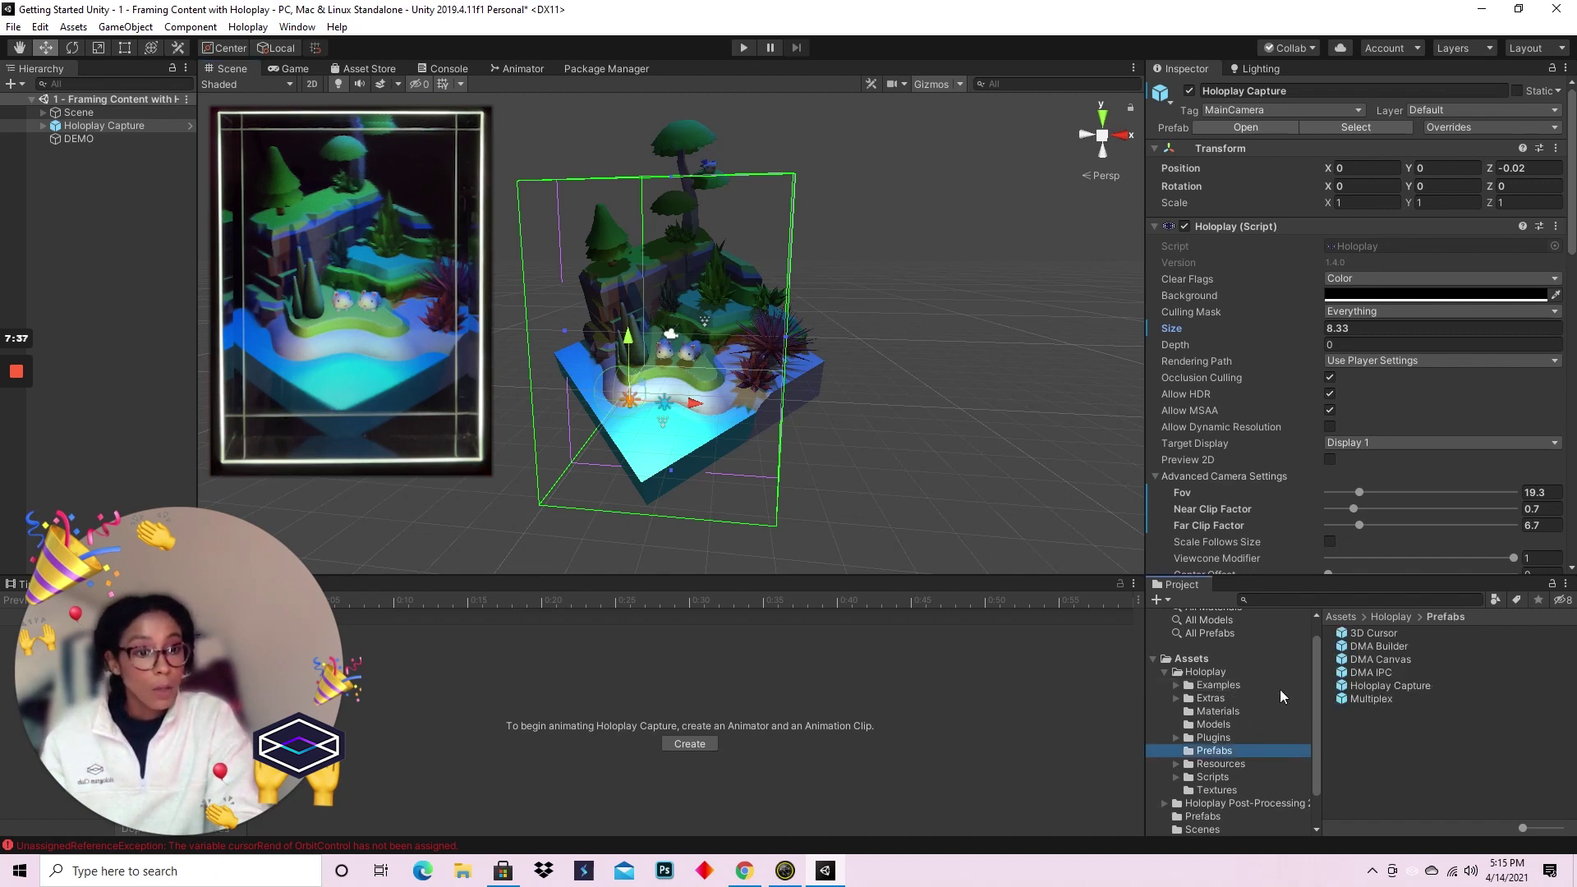
pyautogui.click(1368, 631)
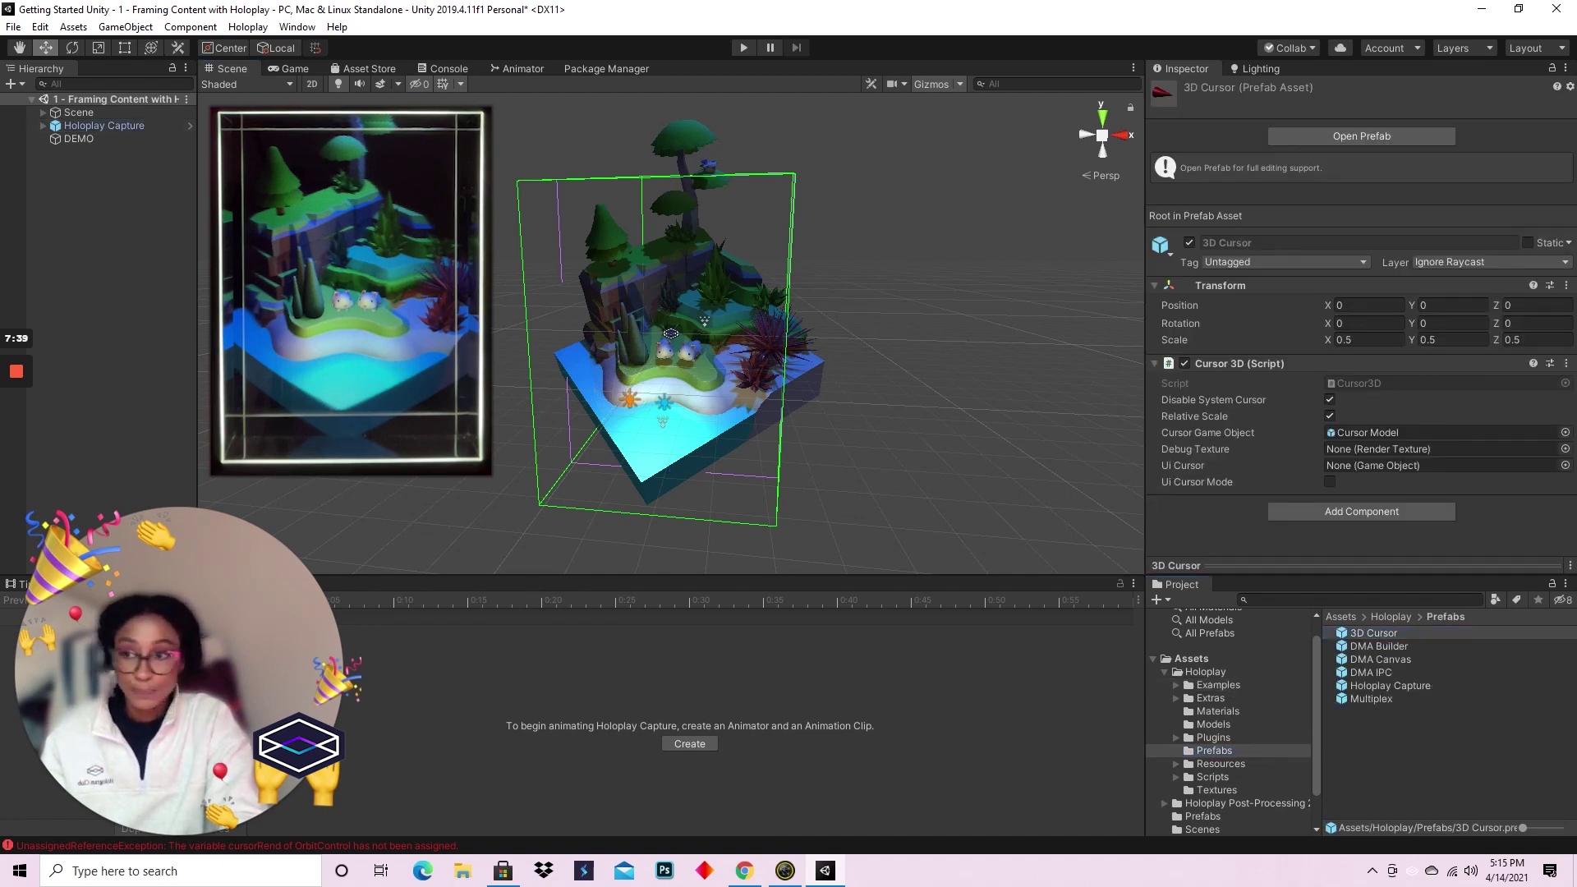
pyautogui.moveTo(1368, 632); pyautogui.dragTo(86, 160)
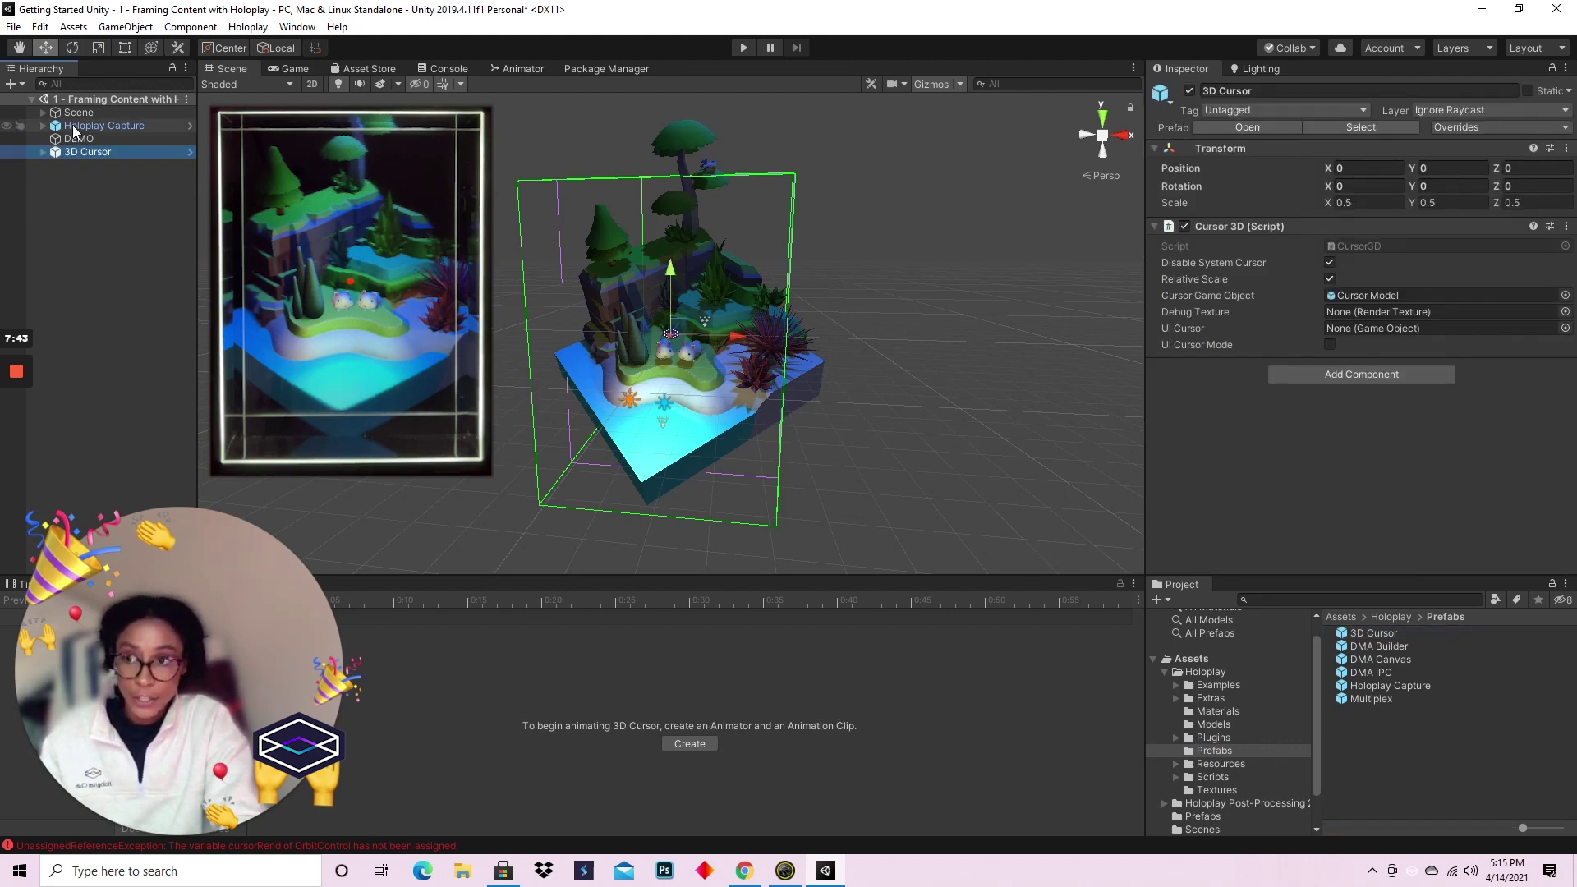
pyautogui.click(742, 48)
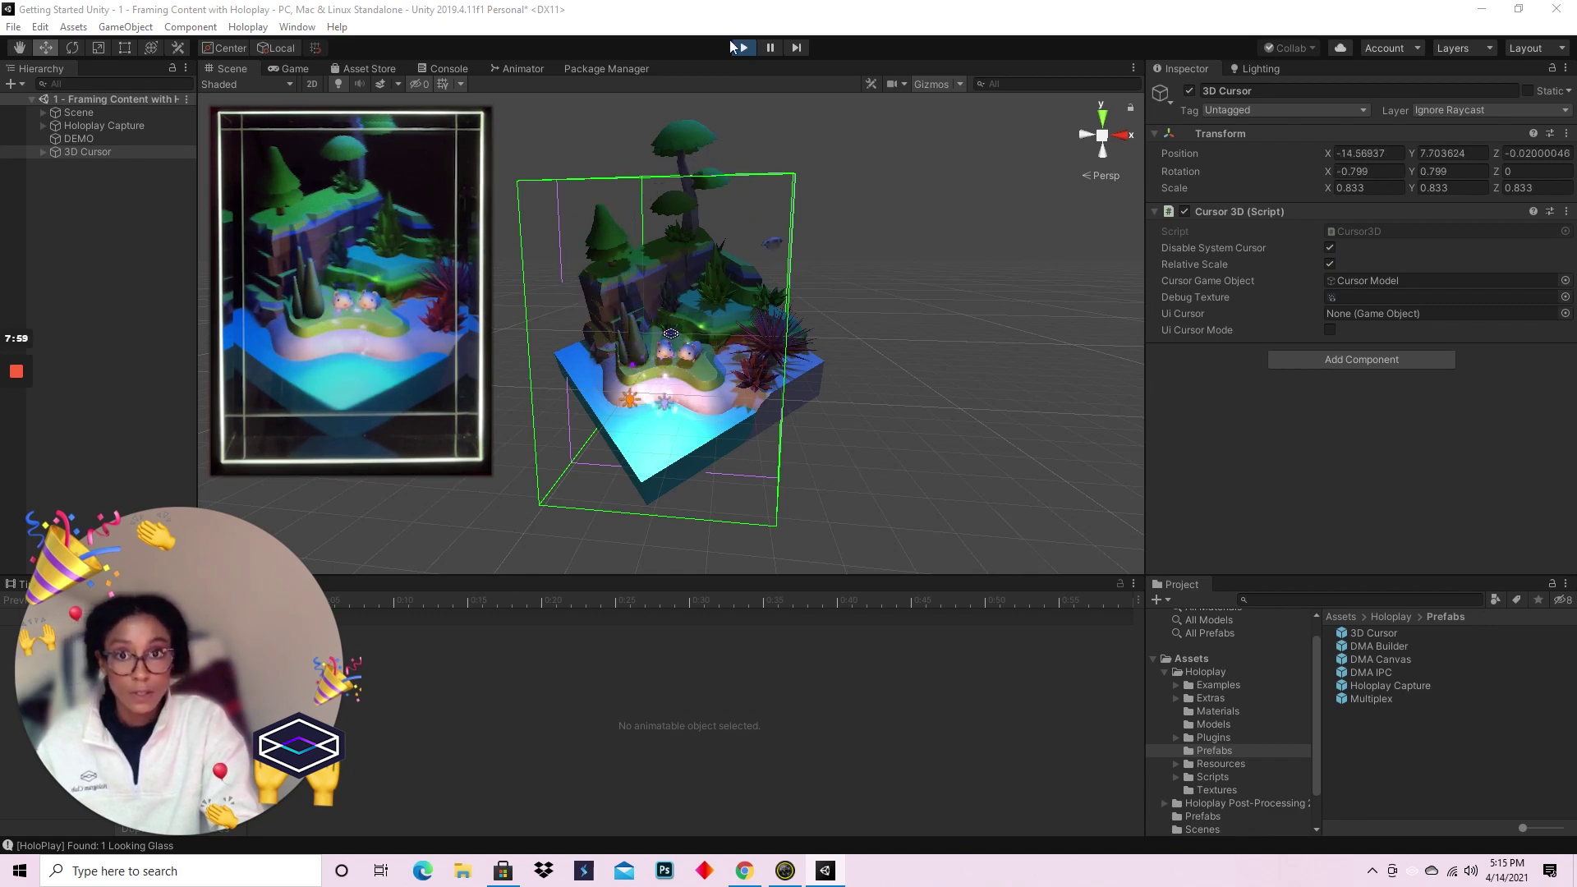
pyautogui.click(731, 46)
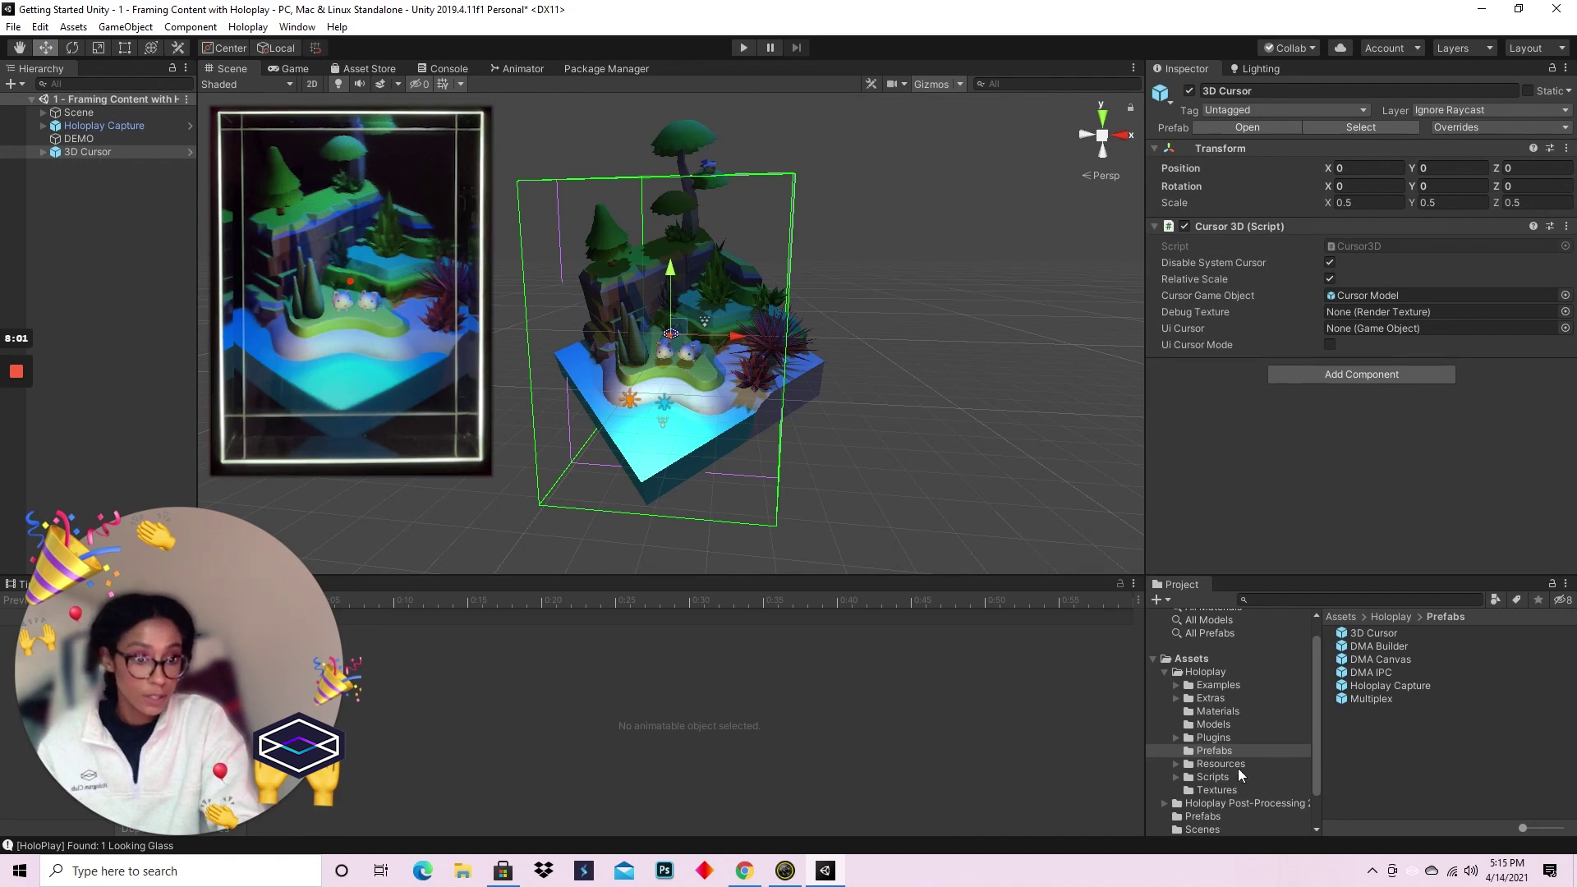
# Locate the OrbitControl script in Holoplay's Scripts folder and show its contents
pyautogui.click(1212, 777)
pyautogui.scroll(-3, 1430, 729)
pyautogui.click(1384, 745)
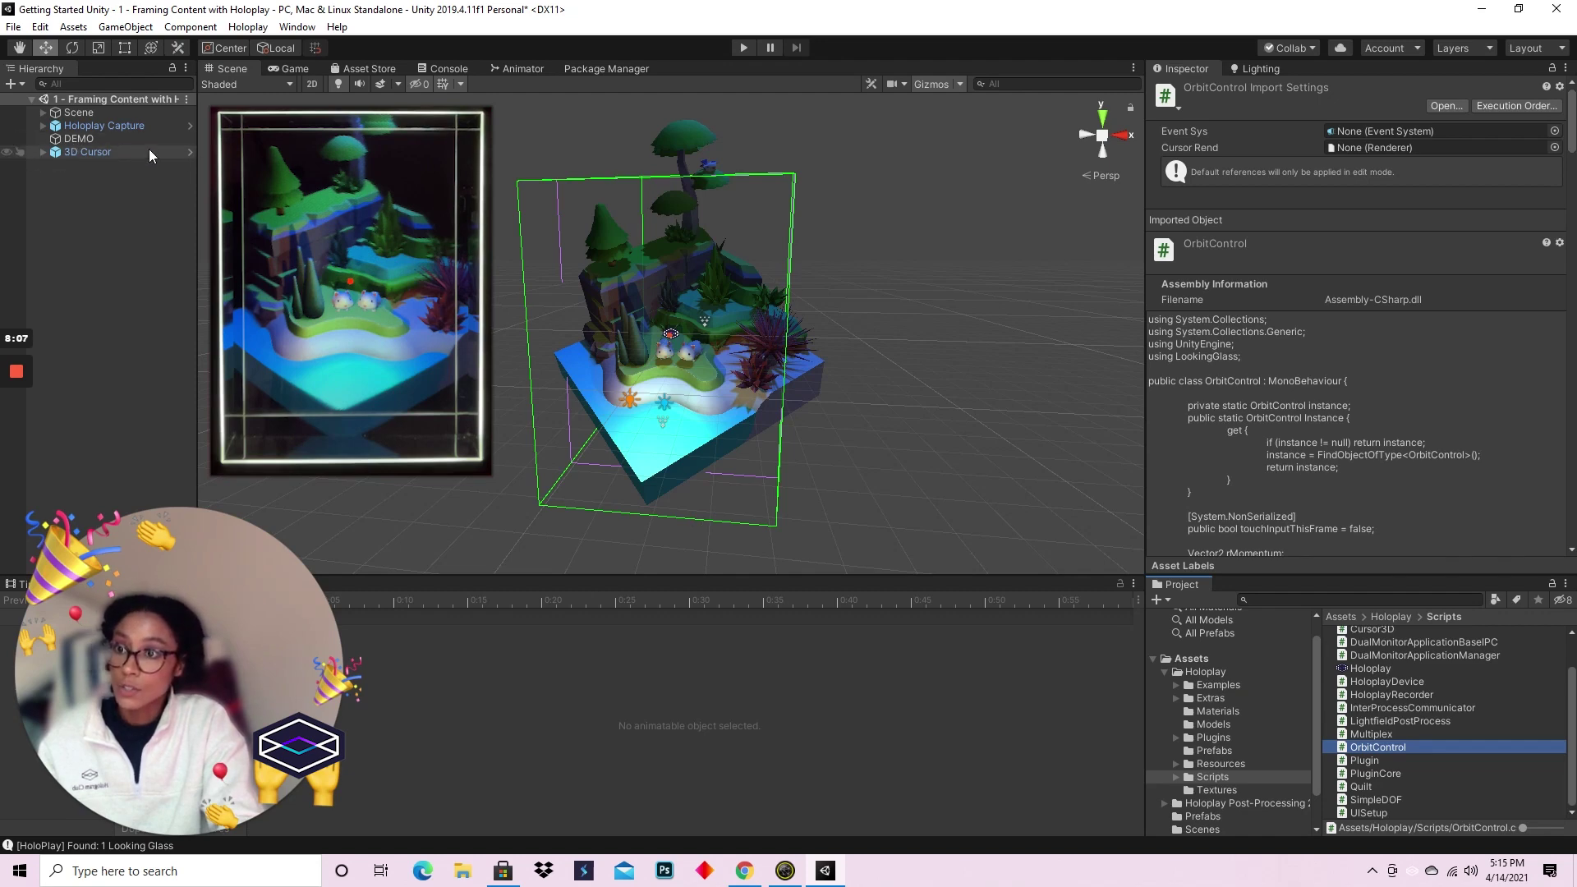
# Examine the Holoplay Capture's components, including the rotation, pan and zoom settings of its Orbit Control script
pyautogui.click(140, 122)
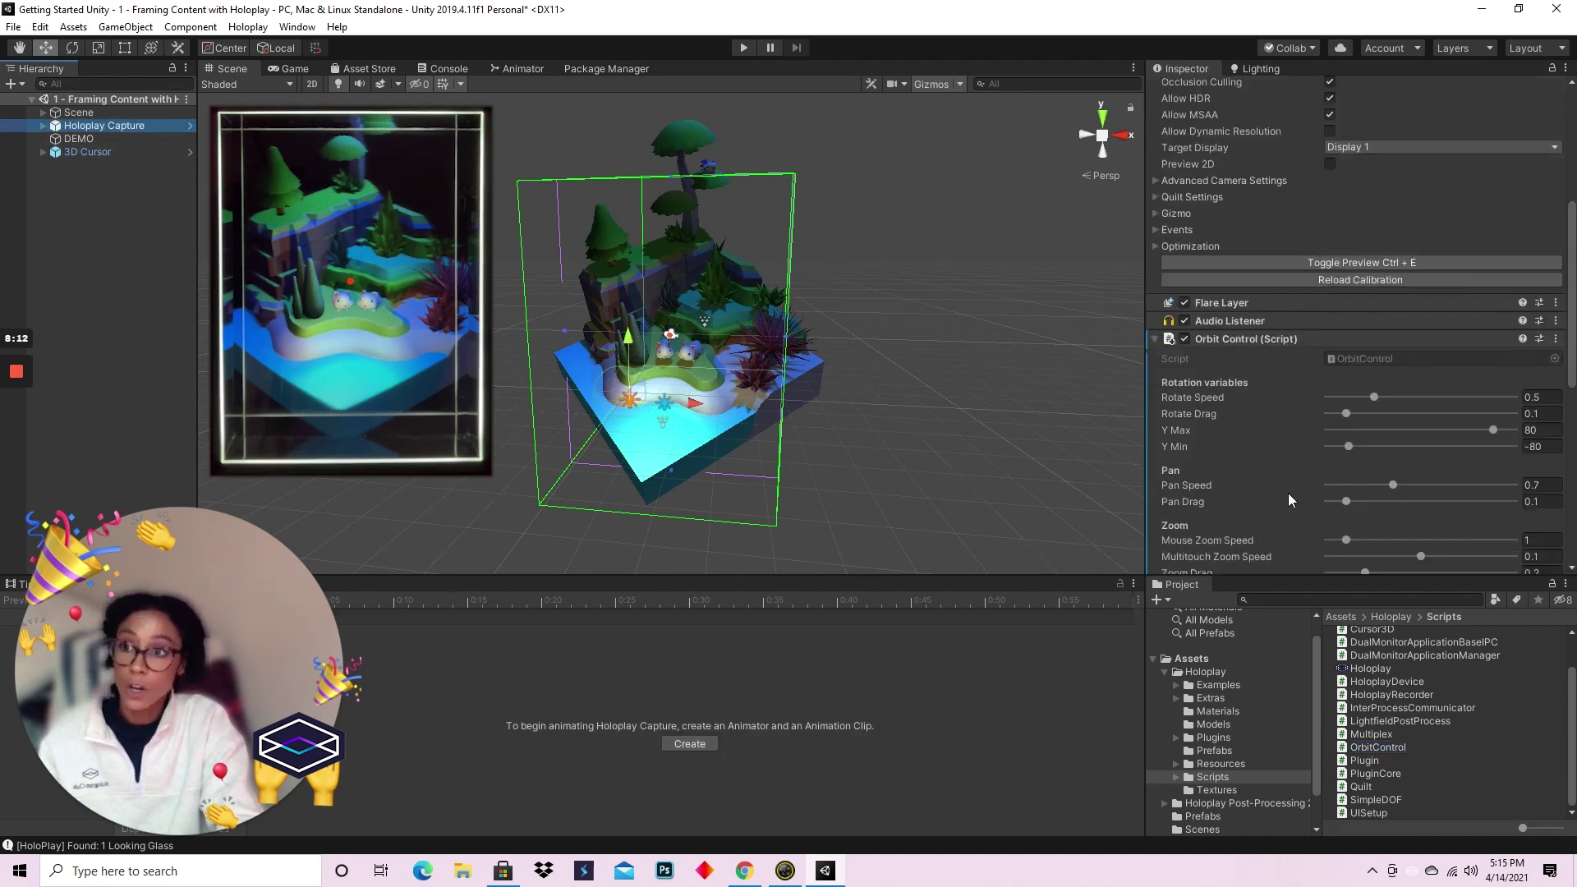
pyautogui.scroll(-3, 1291, 505)
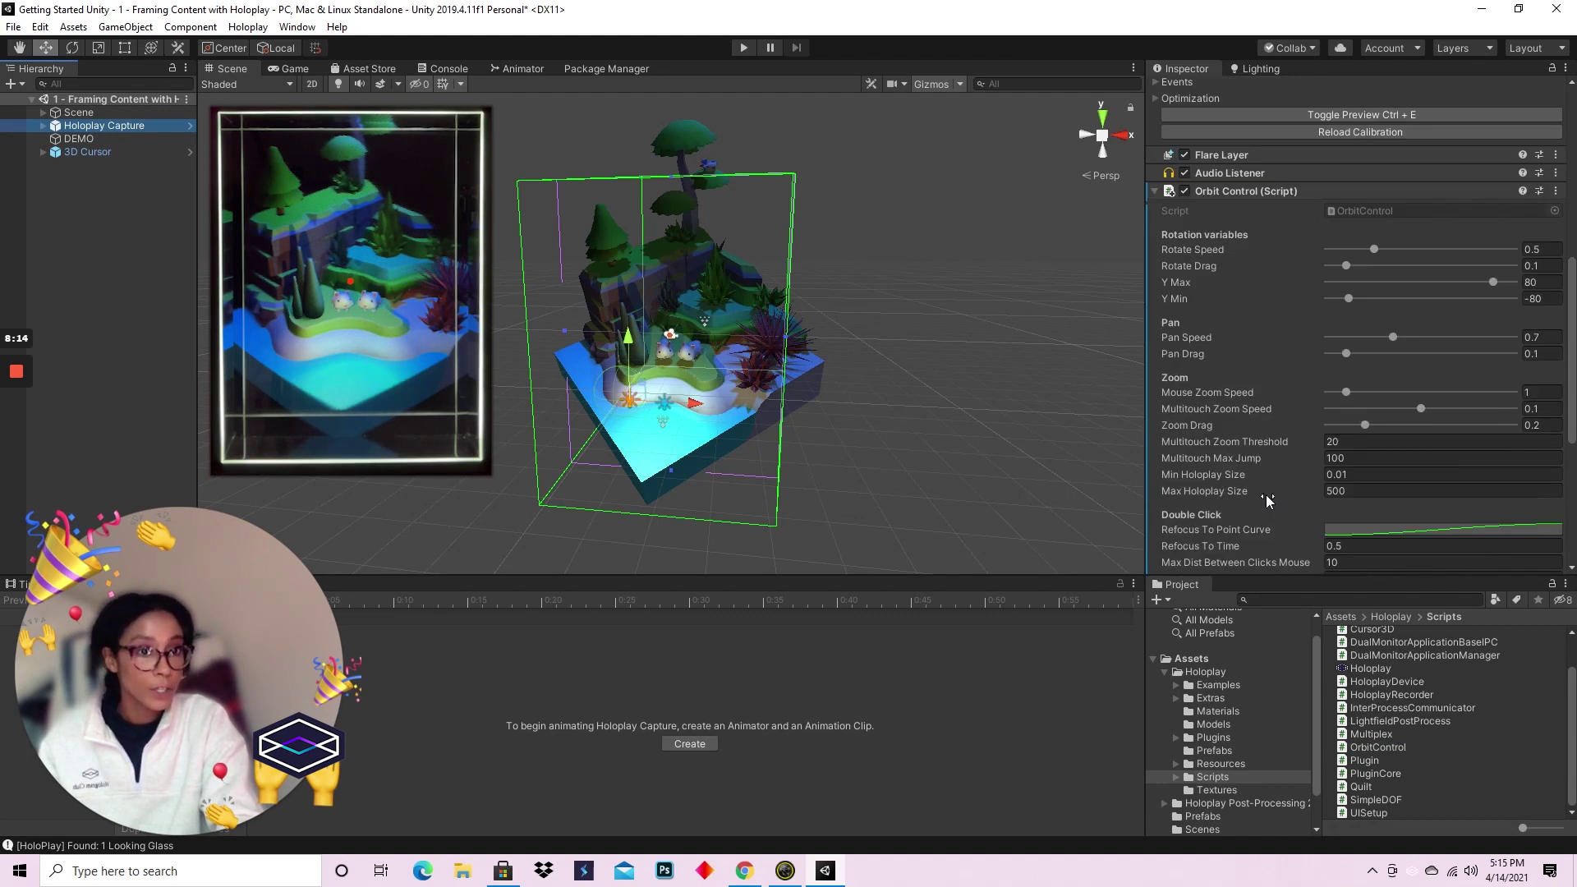
pyautogui.scroll(-5, 1265, 491)
pyautogui.scroll(14, 1264, 495)
pyautogui.scroll(-15, 1280, 522)
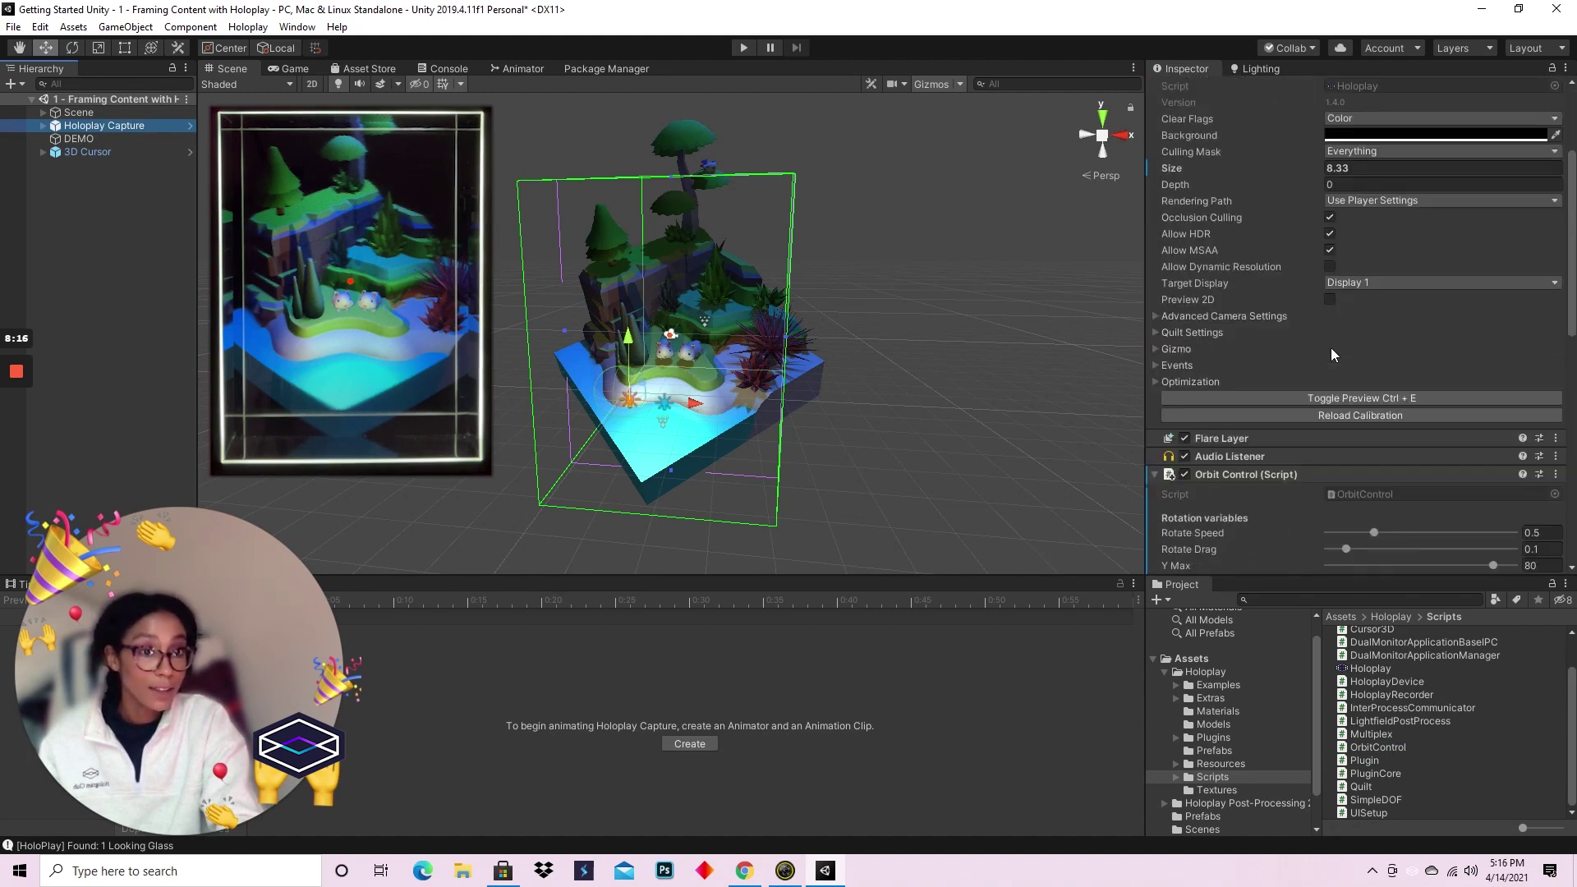
pyautogui.scroll(15, 1278, 328)
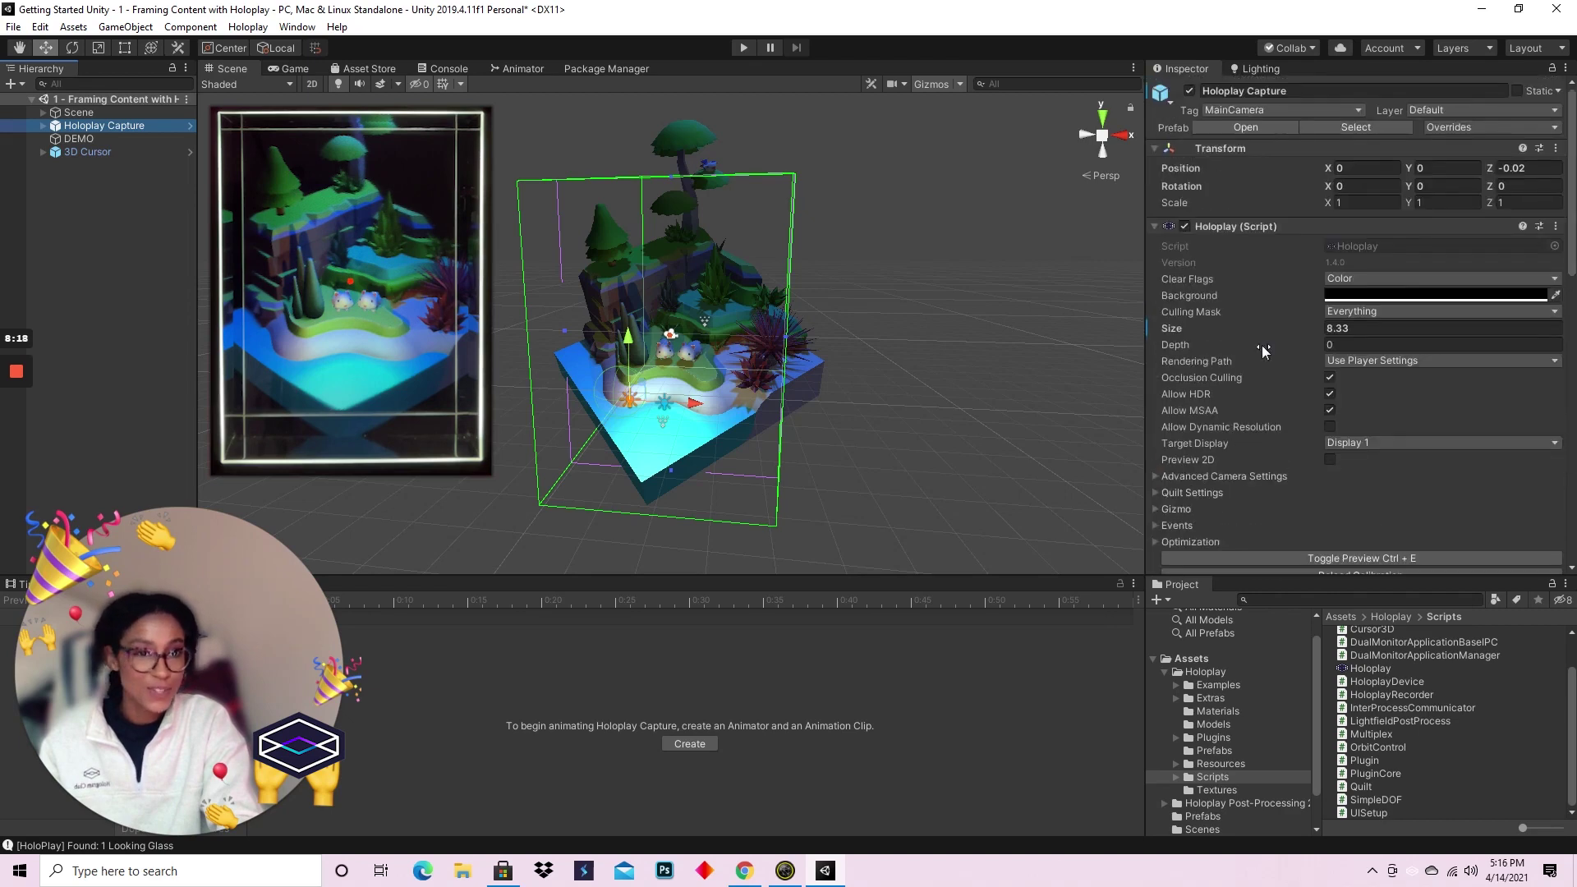
pyautogui.scroll(-10, 1255, 289)
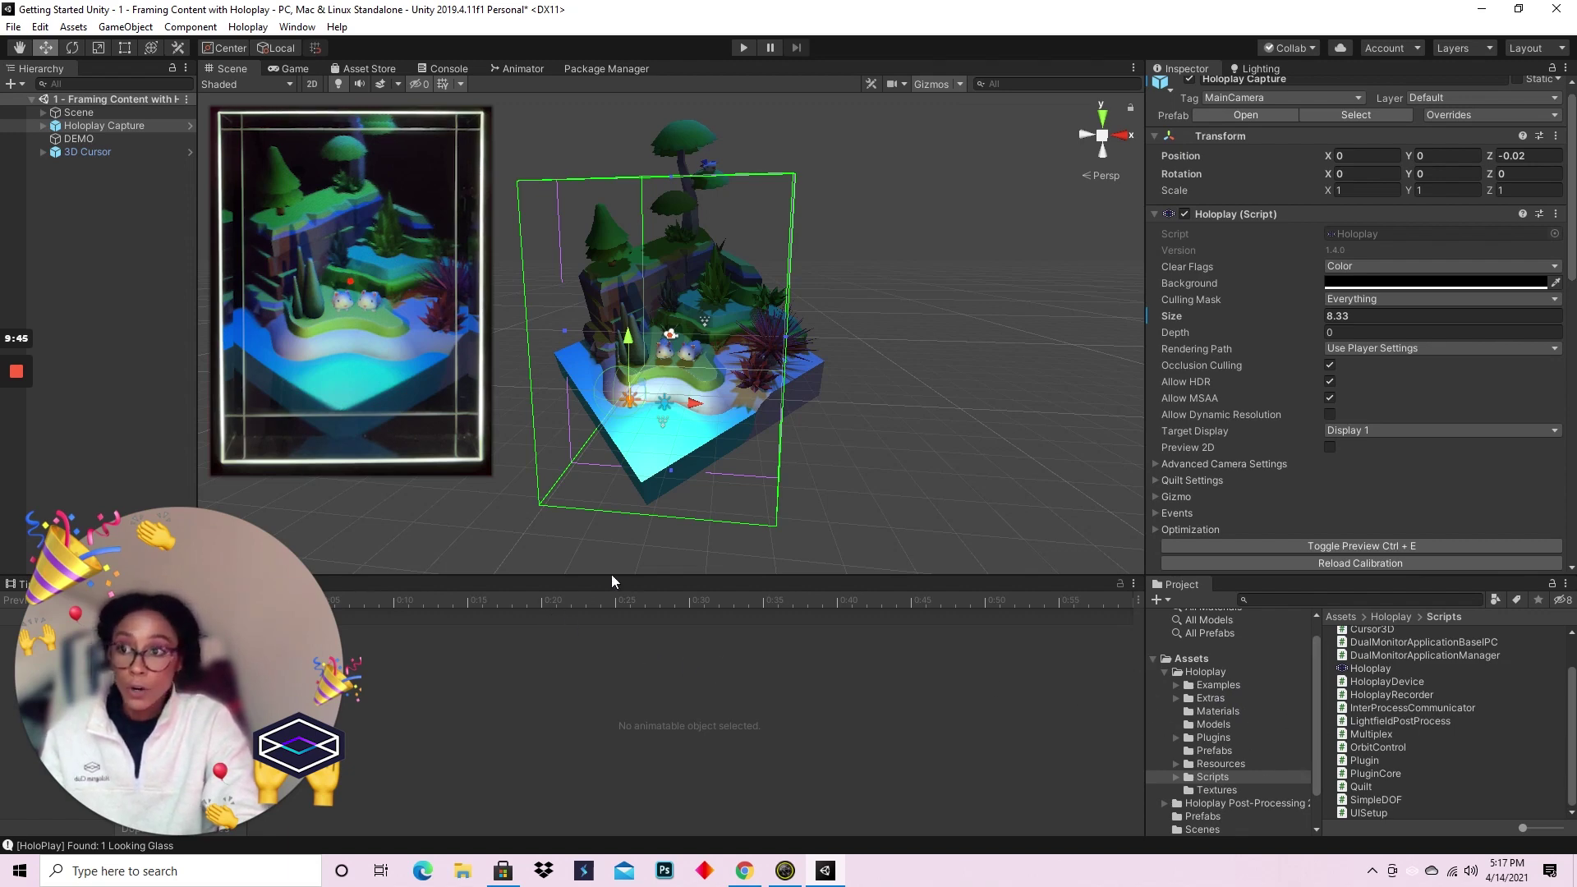
# Locate the HoloplayRecorder script in Holoplay's Scripts folder and show its contents
pyautogui.click(1228, 751)
pyautogui.click(1231, 776)
pyautogui.scroll(-2, 1387, 716)
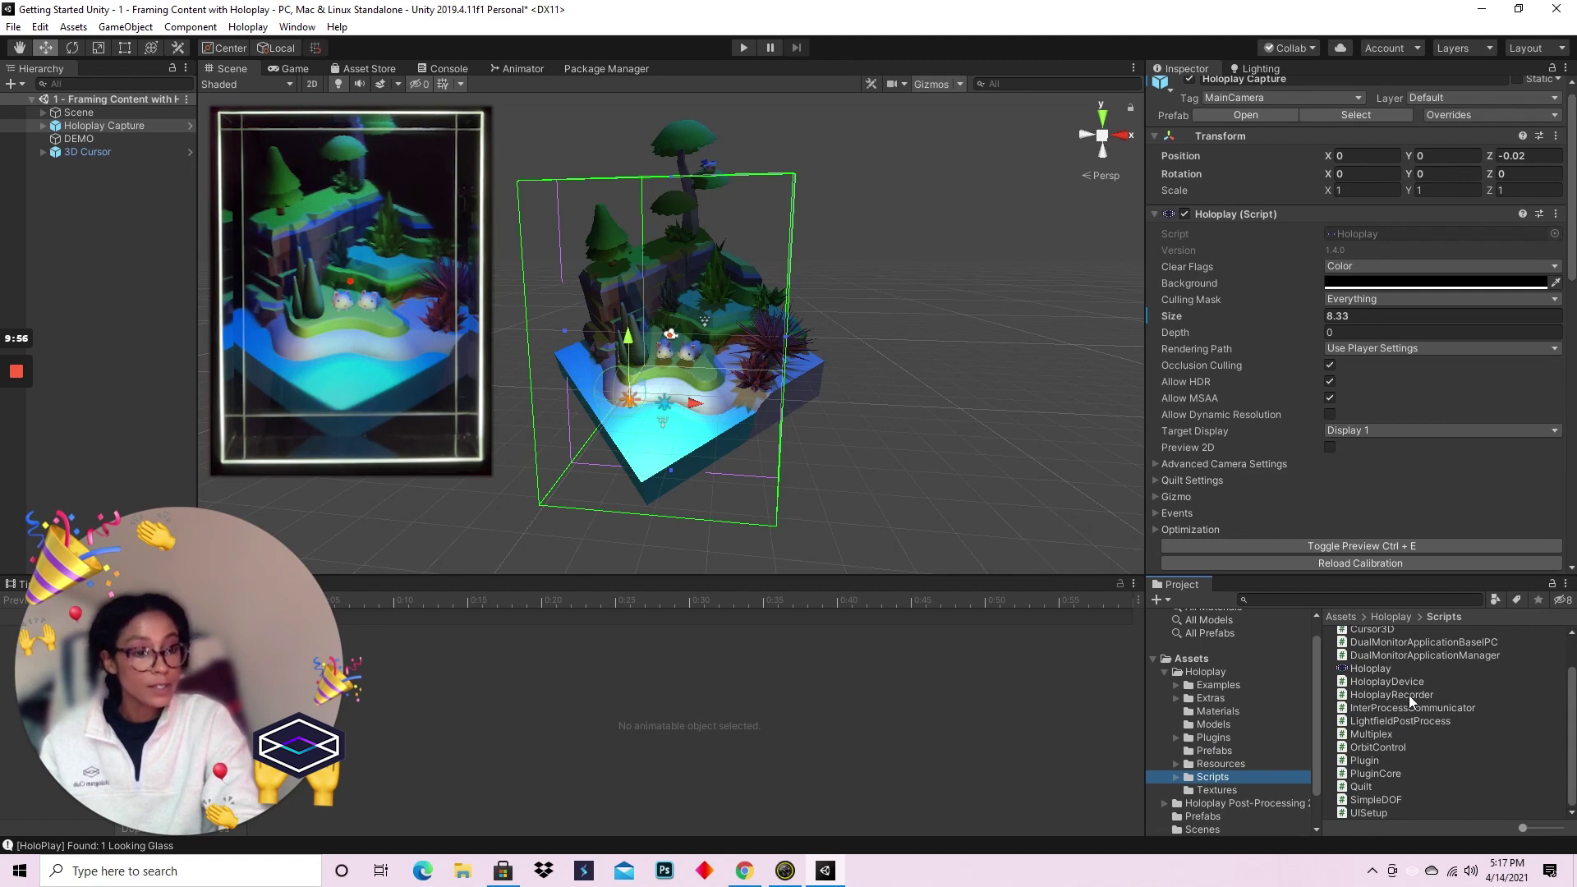
pyautogui.click(1408, 695)
pyautogui.scroll(2, 1409, 697)
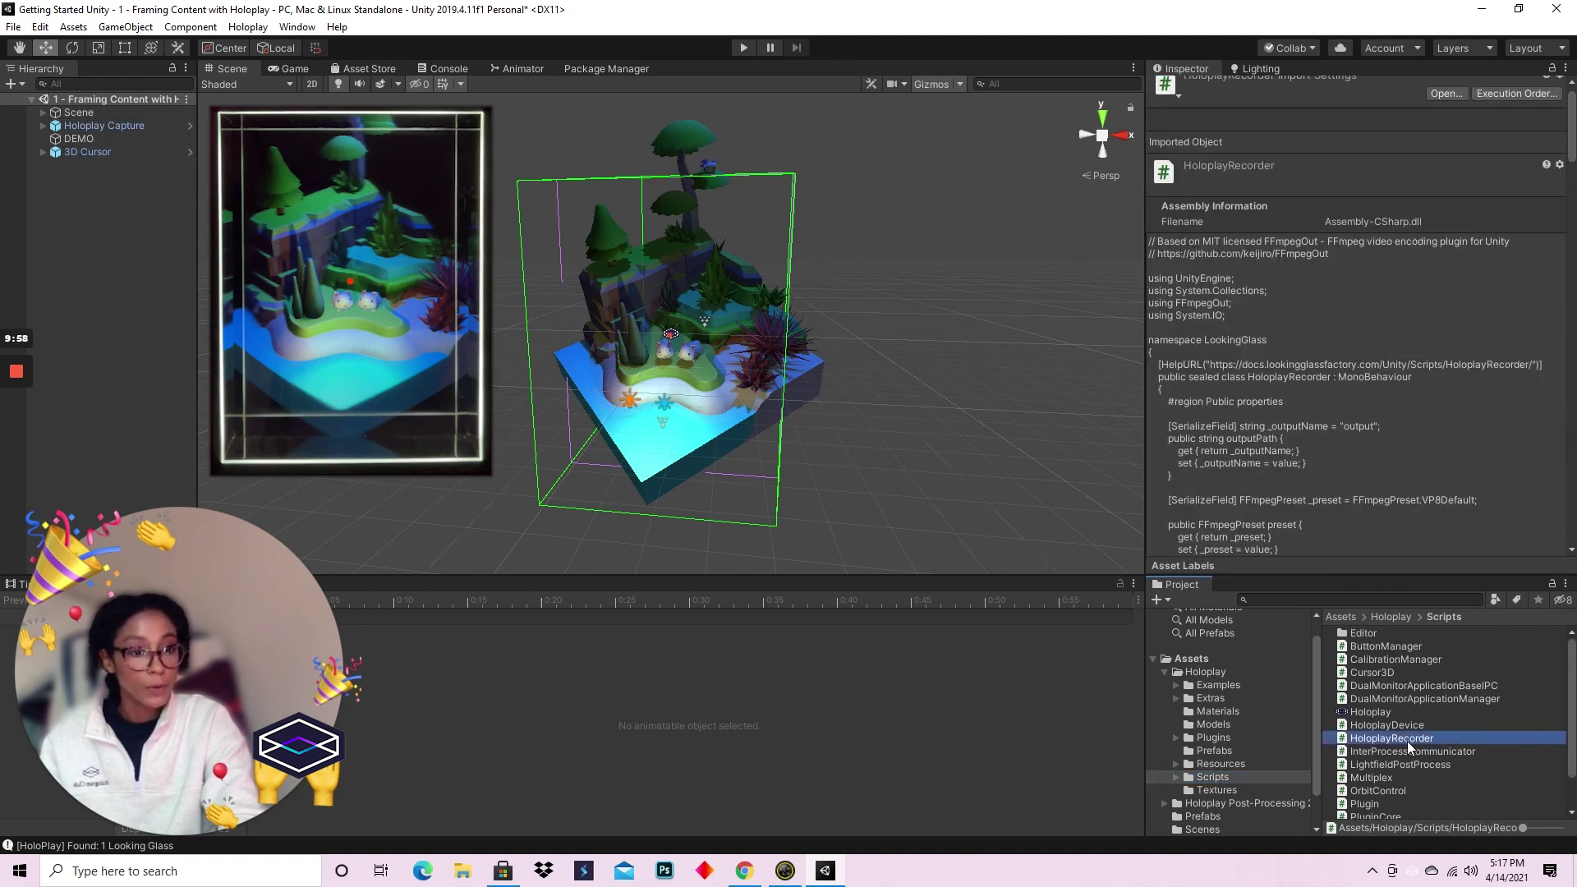
# Examine the Holoplay Recorder settings on the Holoplay Capture, including preset, output name and frame rate
pyautogui.click(106, 125)
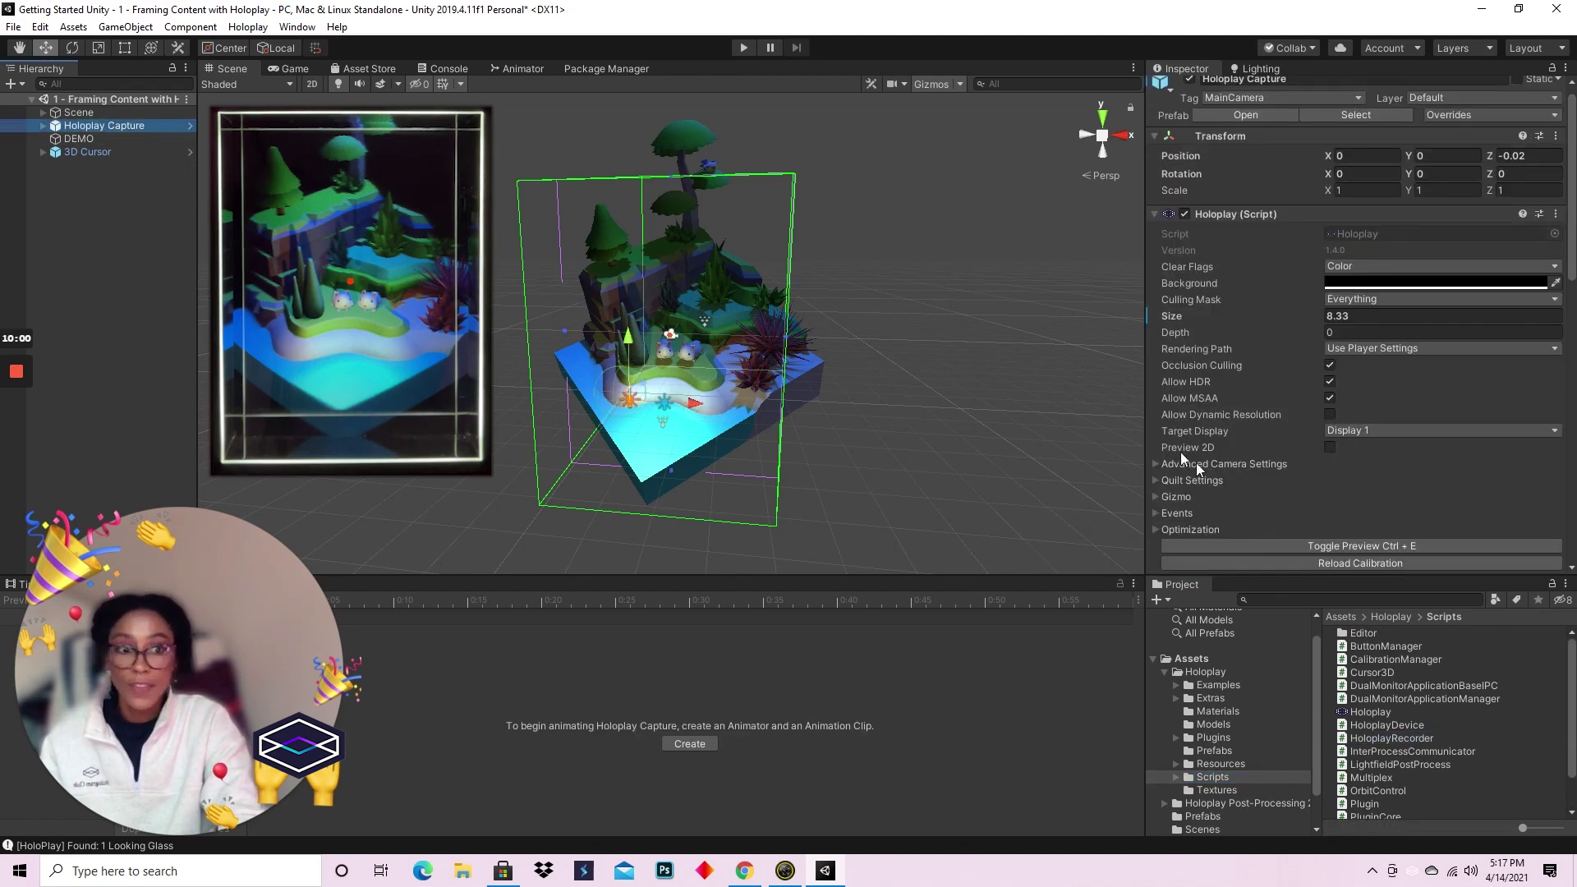
pyautogui.scroll(-10, 1216, 427)
pyautogui.scroll(10, 1269, 415)
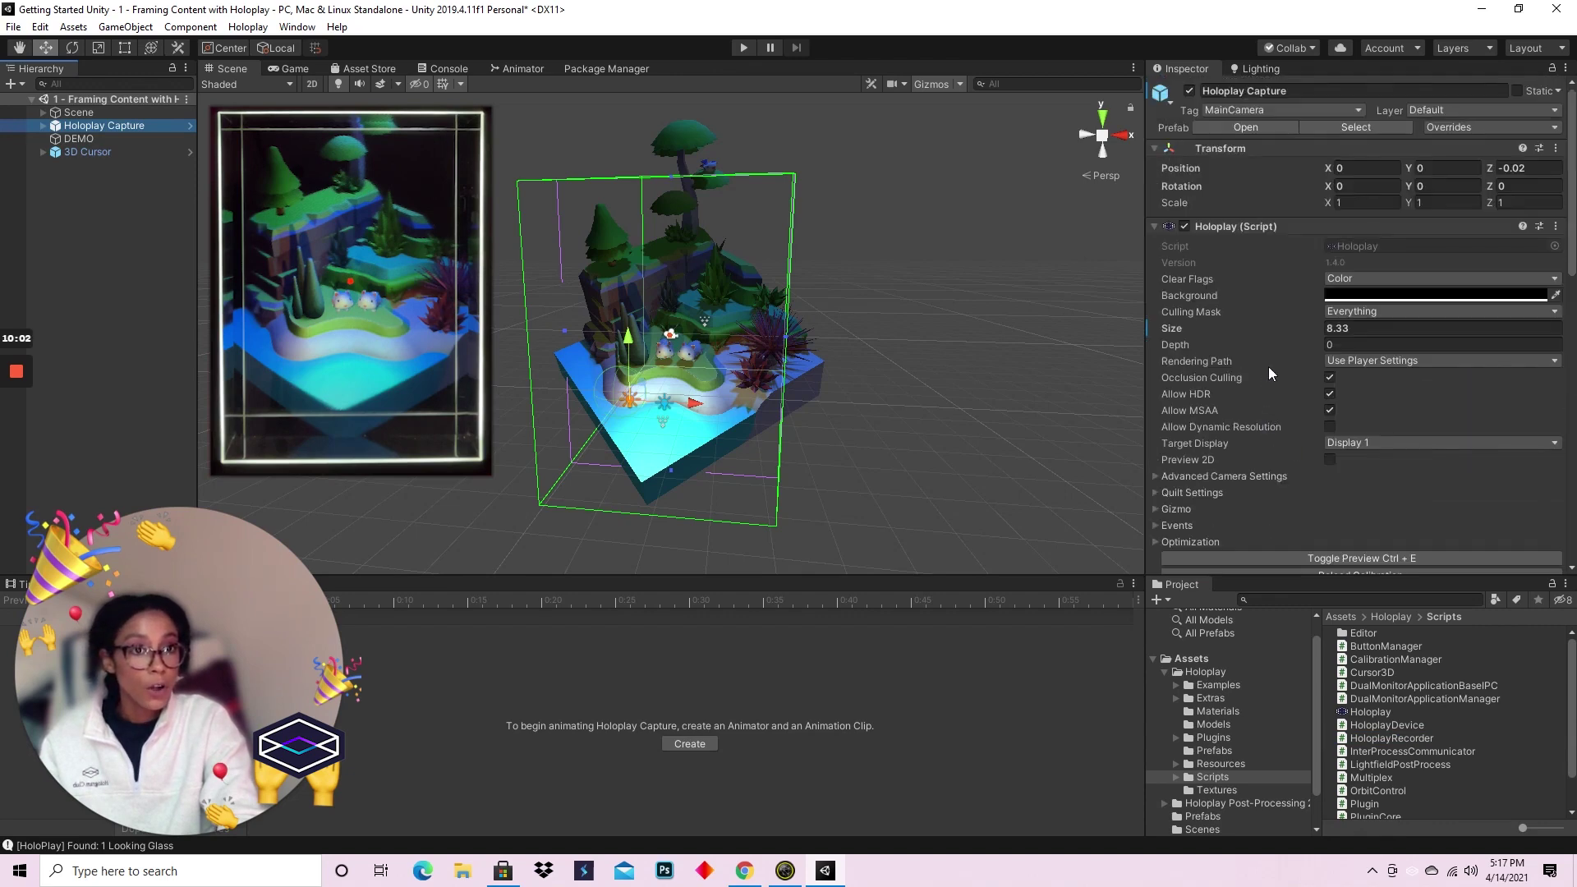
pyautogui.scroll(-10, 1261, 365)
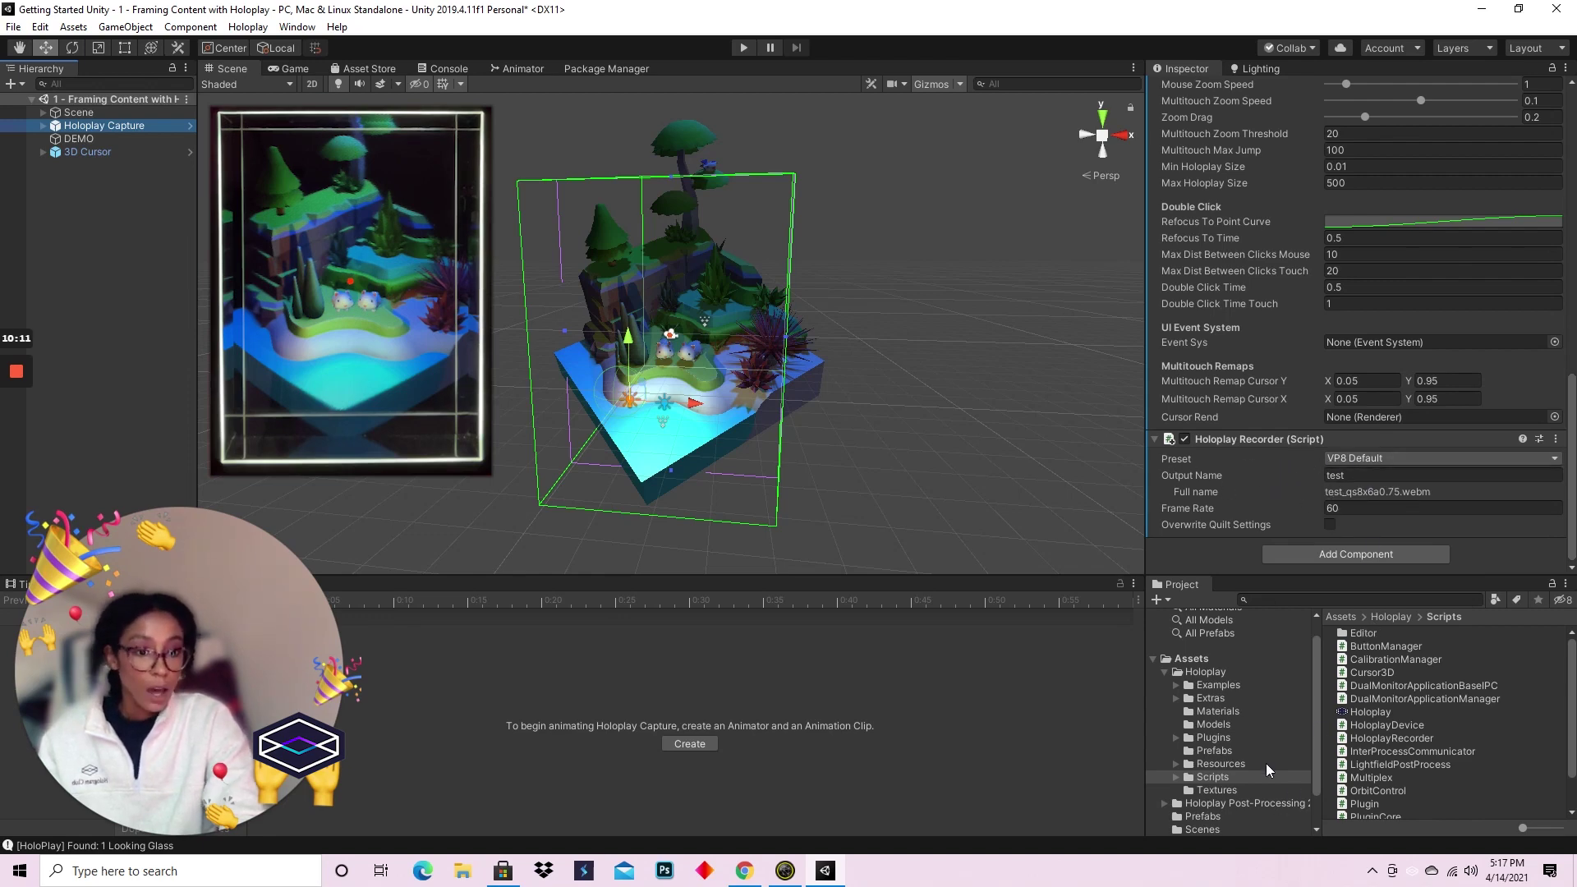
# Add the Record prefab from the project's own Prefabs folder under Assets to the scene
pyautogui.click(1214, 659)
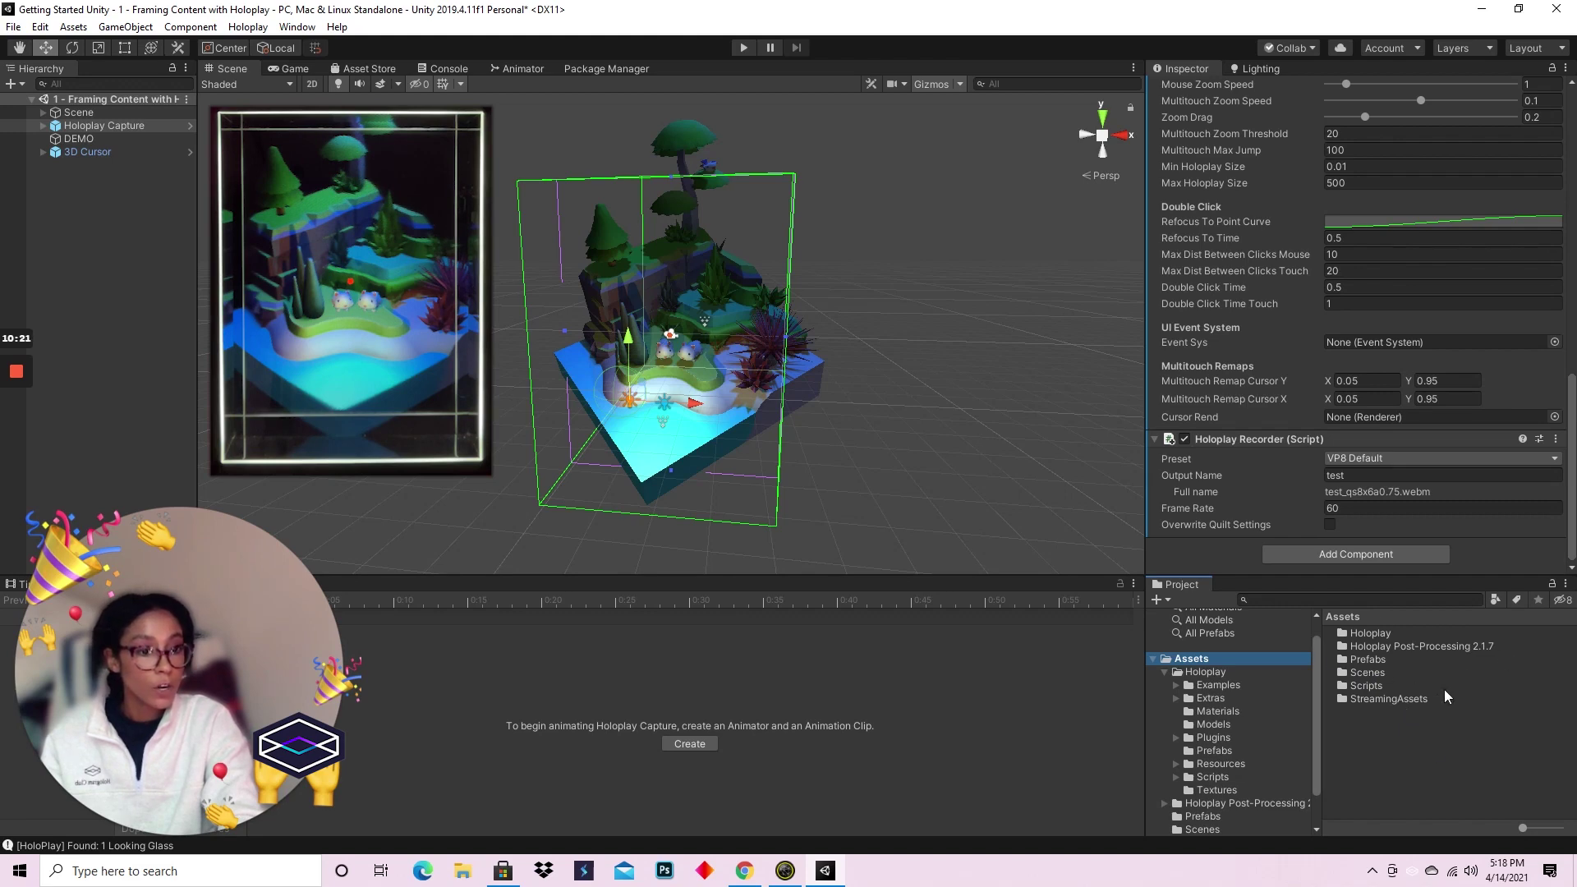
pyautogui.doubleClick(1378, 659)
pyautogui.click(1357, 629)
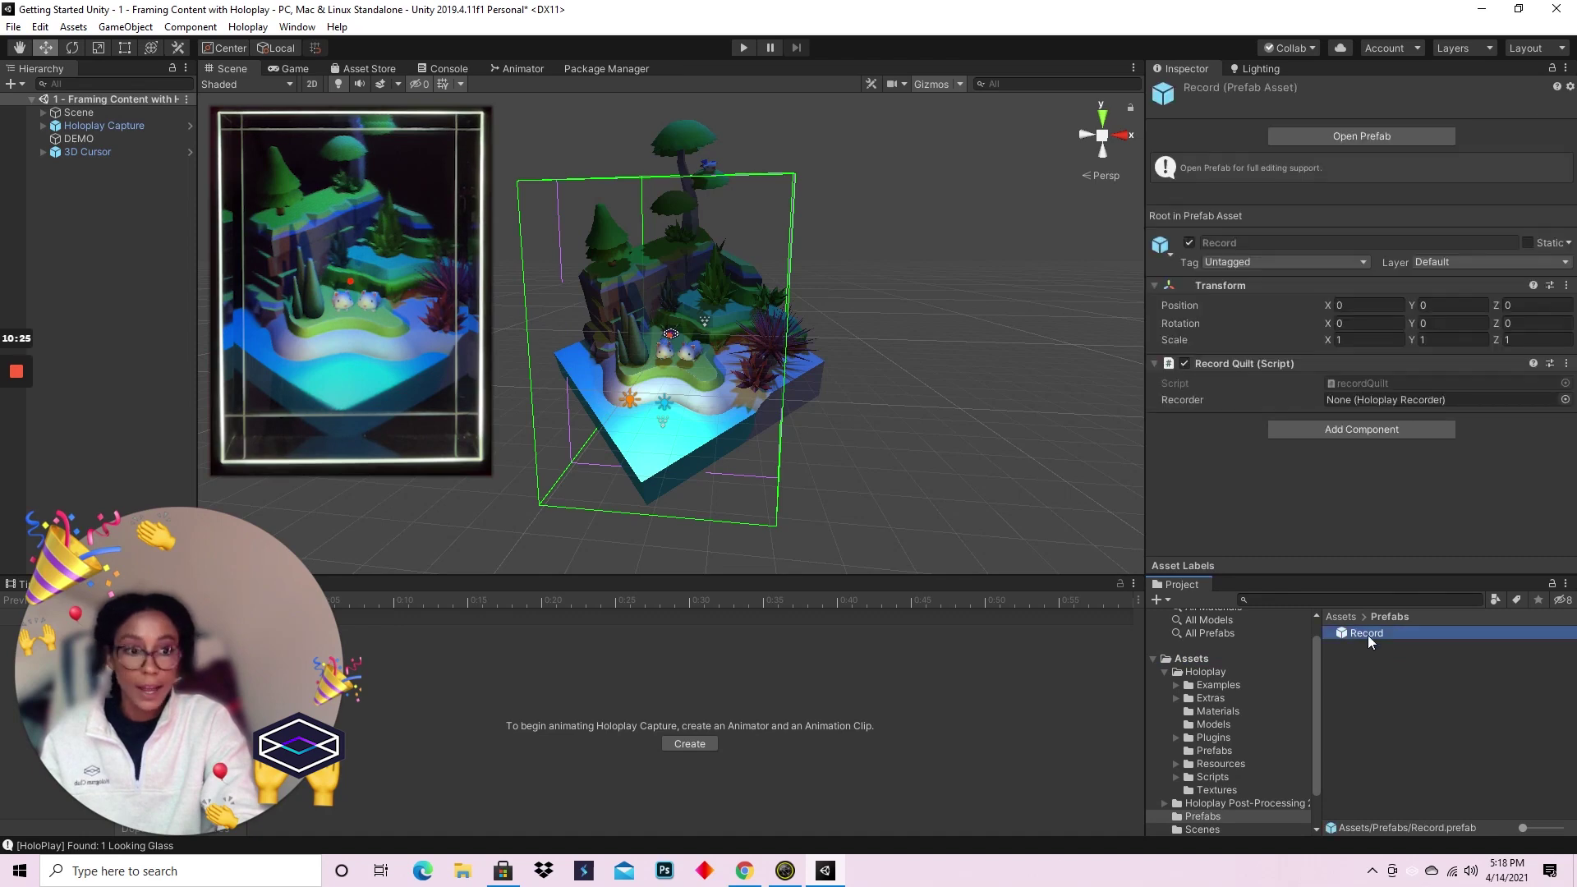
pyautogui.moveTo(1367, 633); pyautogui.dragTo(166, 229)
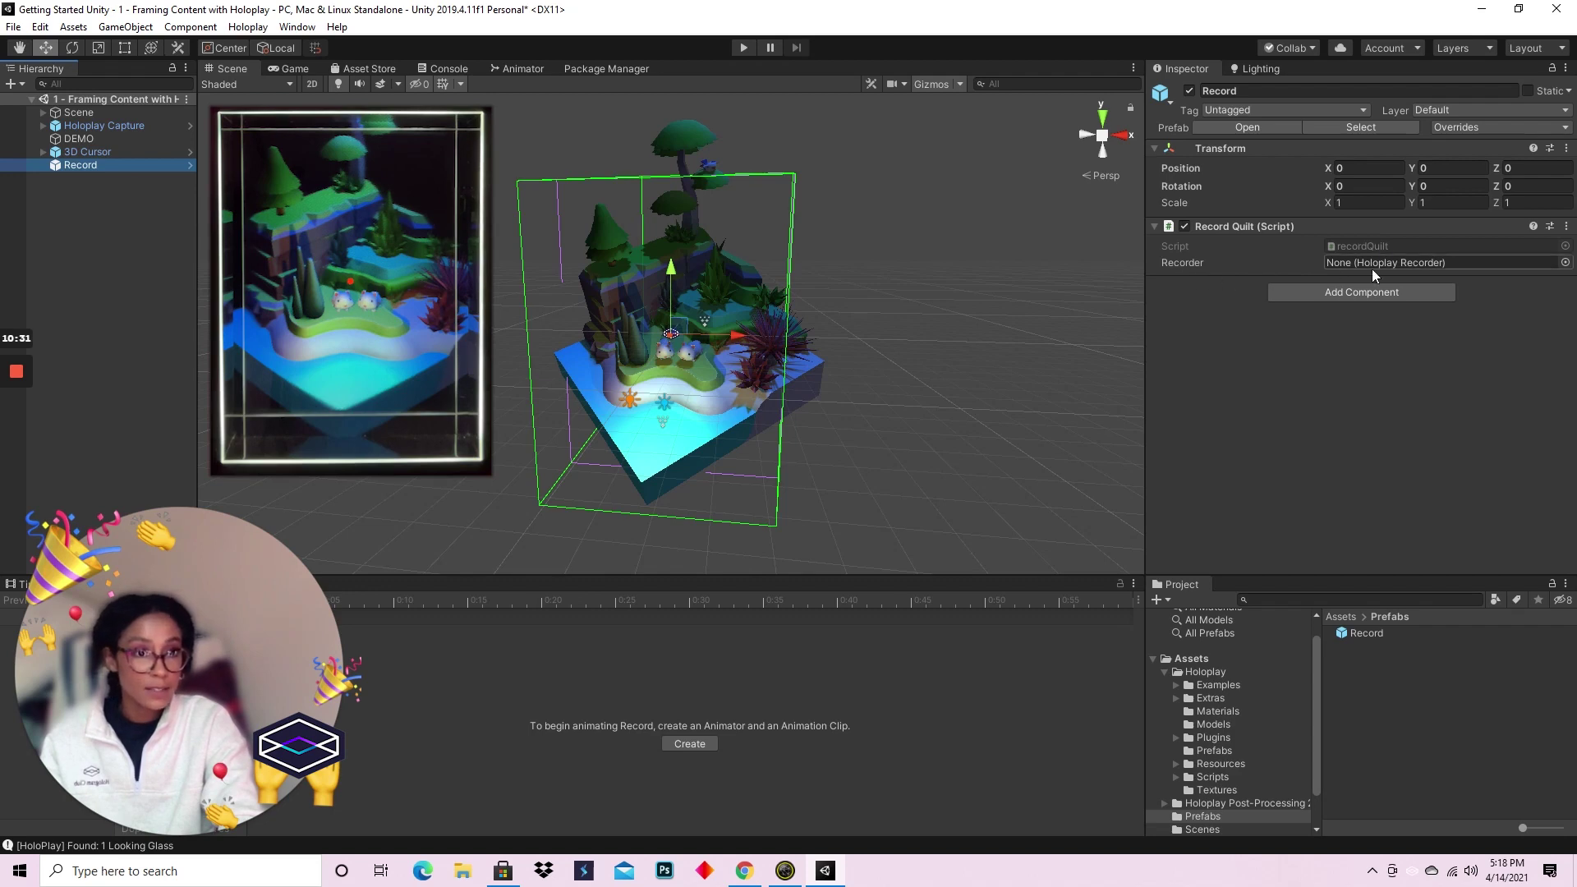
# Open the Record object's recordQuilt script in Visual Studio and read its start, pause, resume and stop recording conditions
pyautogui.doubleClick(1363, 246)
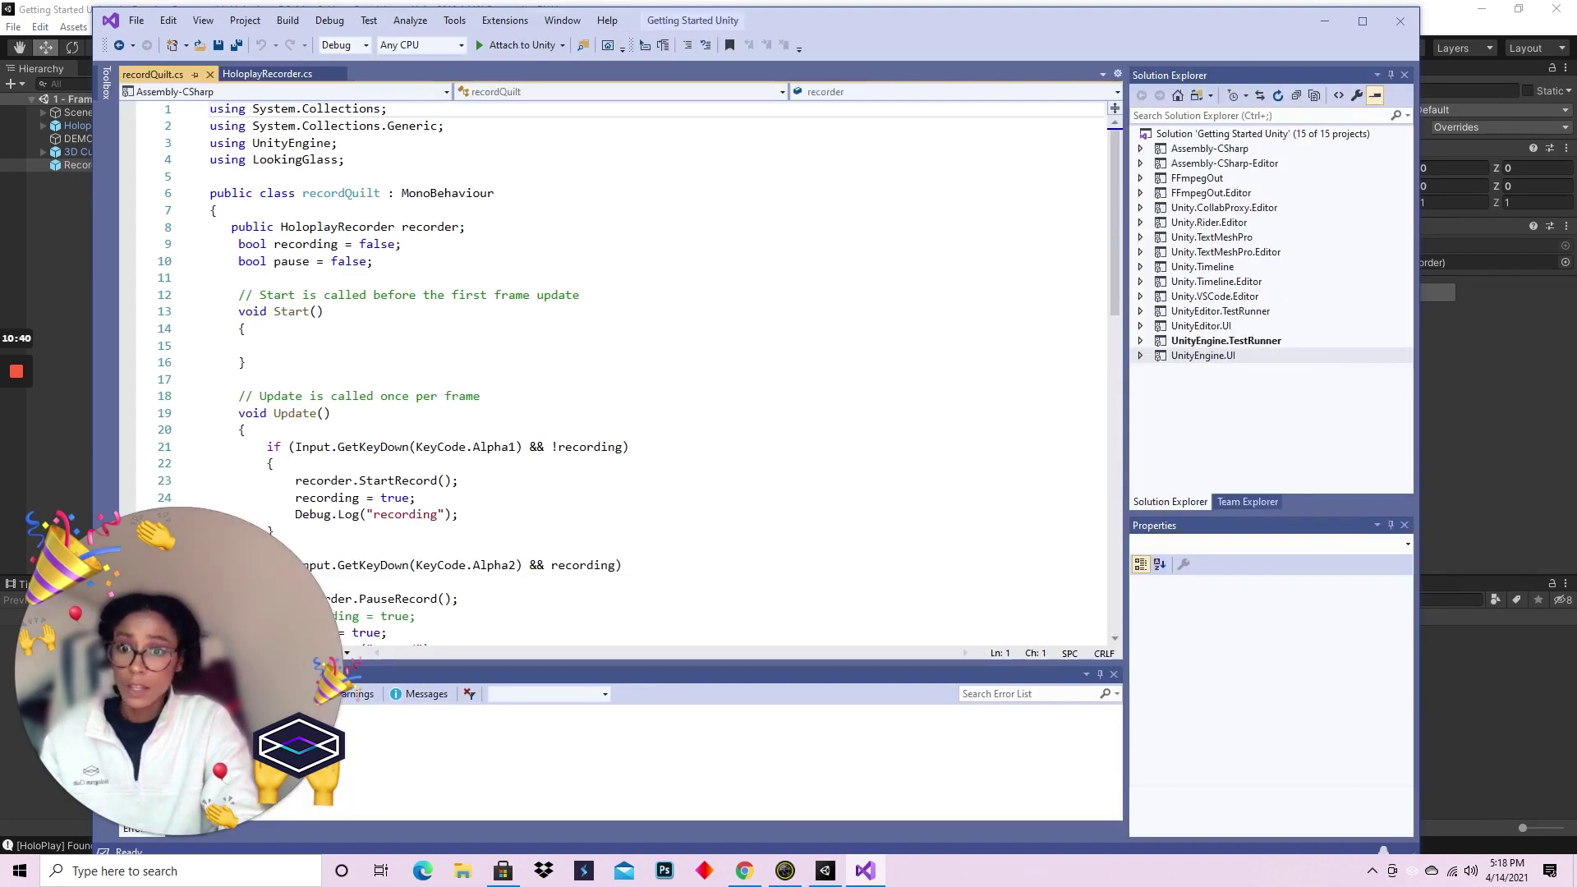
pyautogui.scroll(-4, 616, 370)
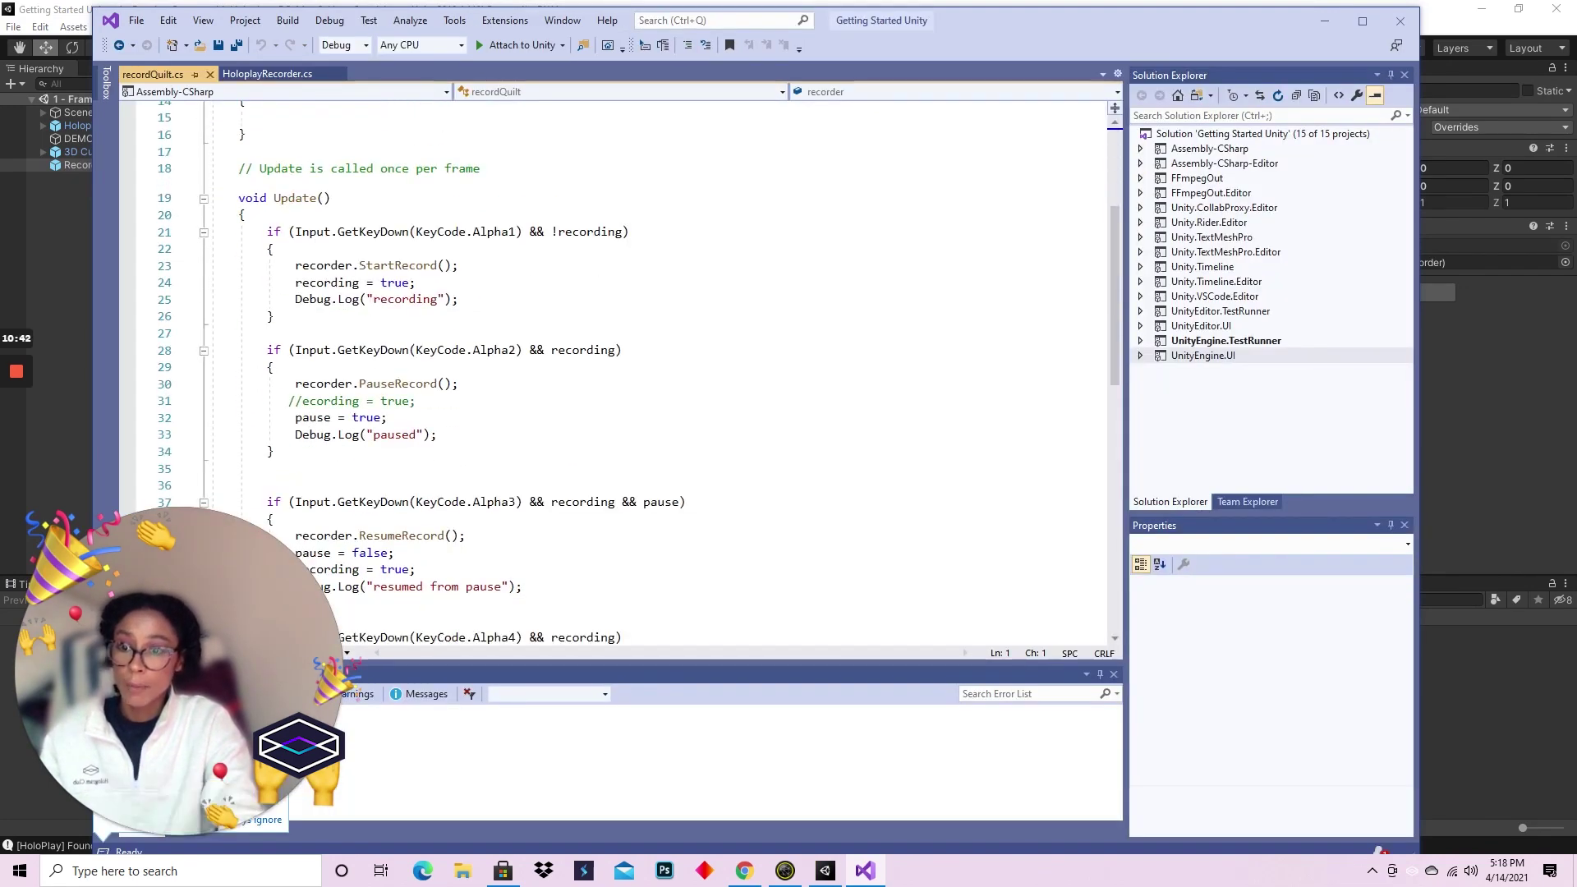
pyautogui.scroll(-5, 616, 369)
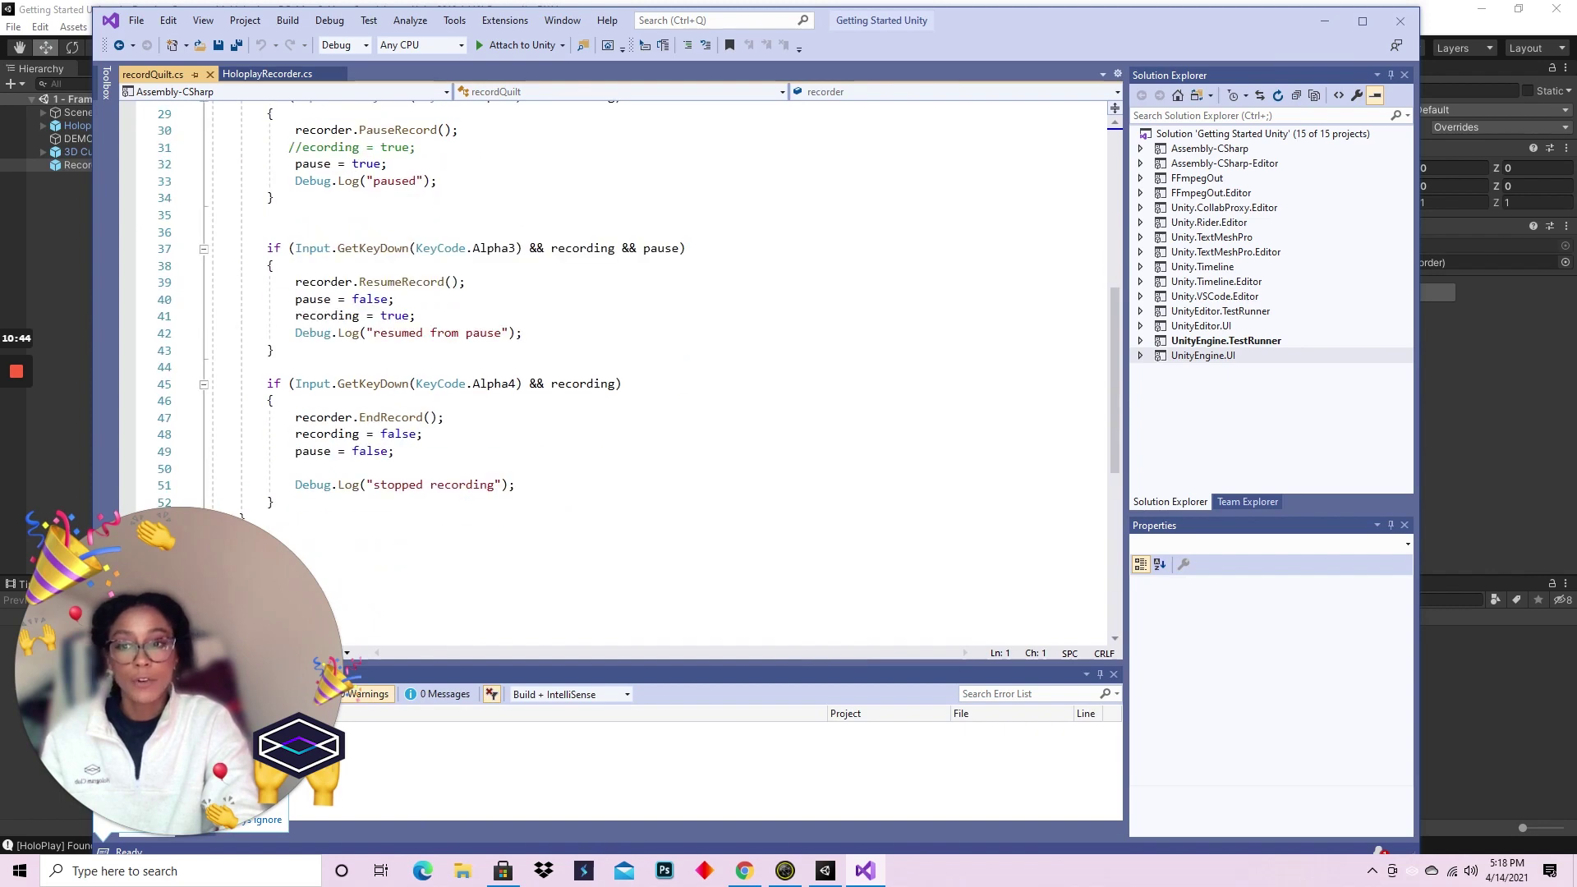
# Close Visual Studio and assign the Holoplay Capture as the Recorder in the Record object's Record Quilt script in Unity
pyautogui.scroll(9, 616, 369)
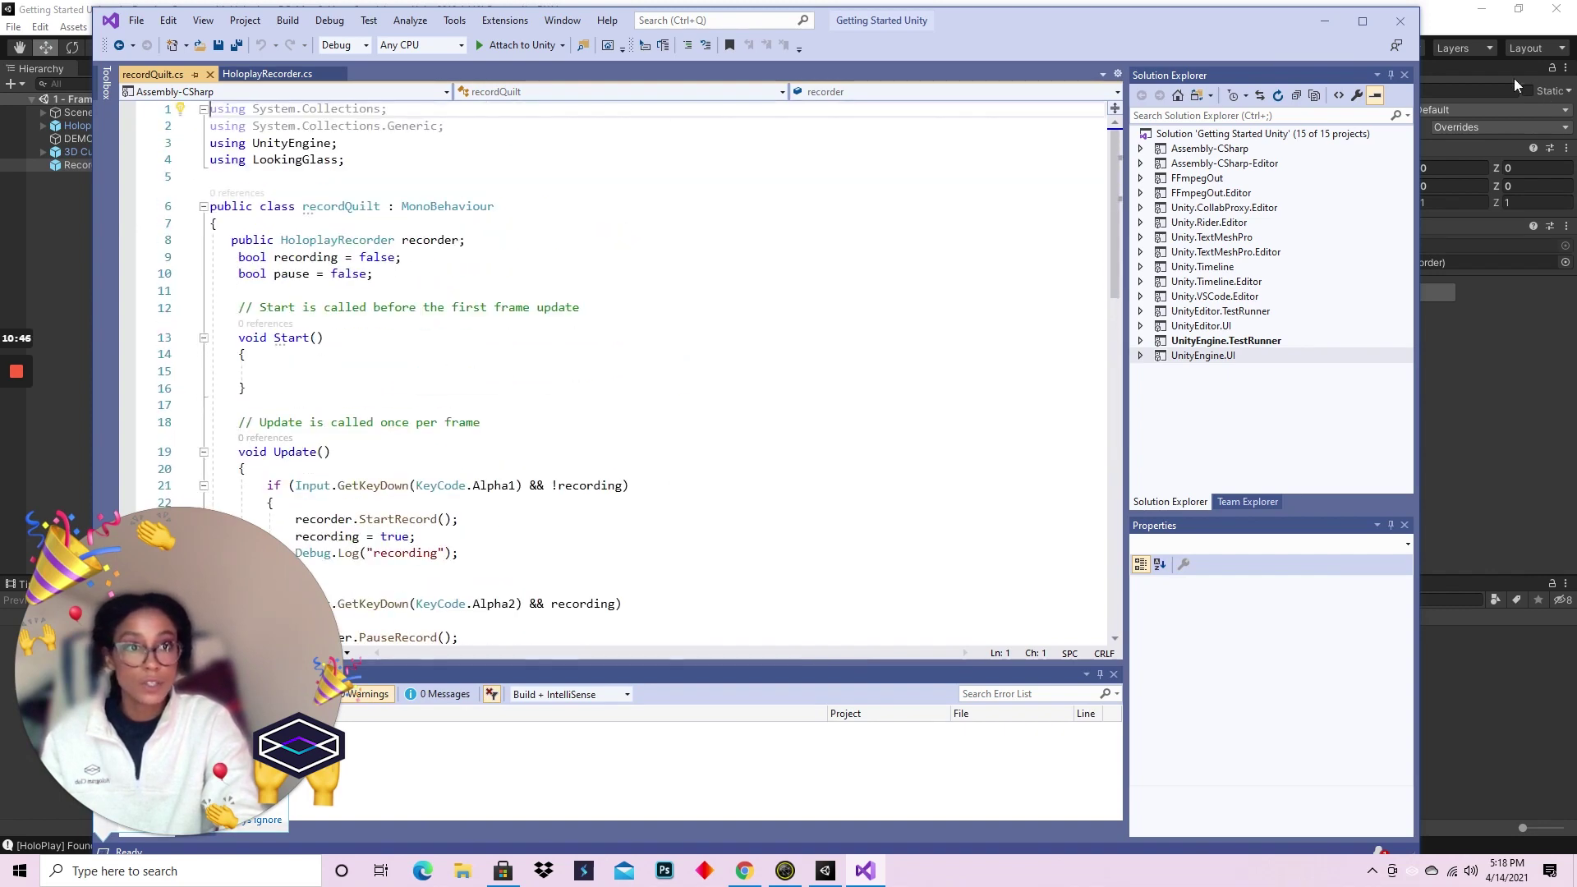
pyautogui.click(1402, 29)
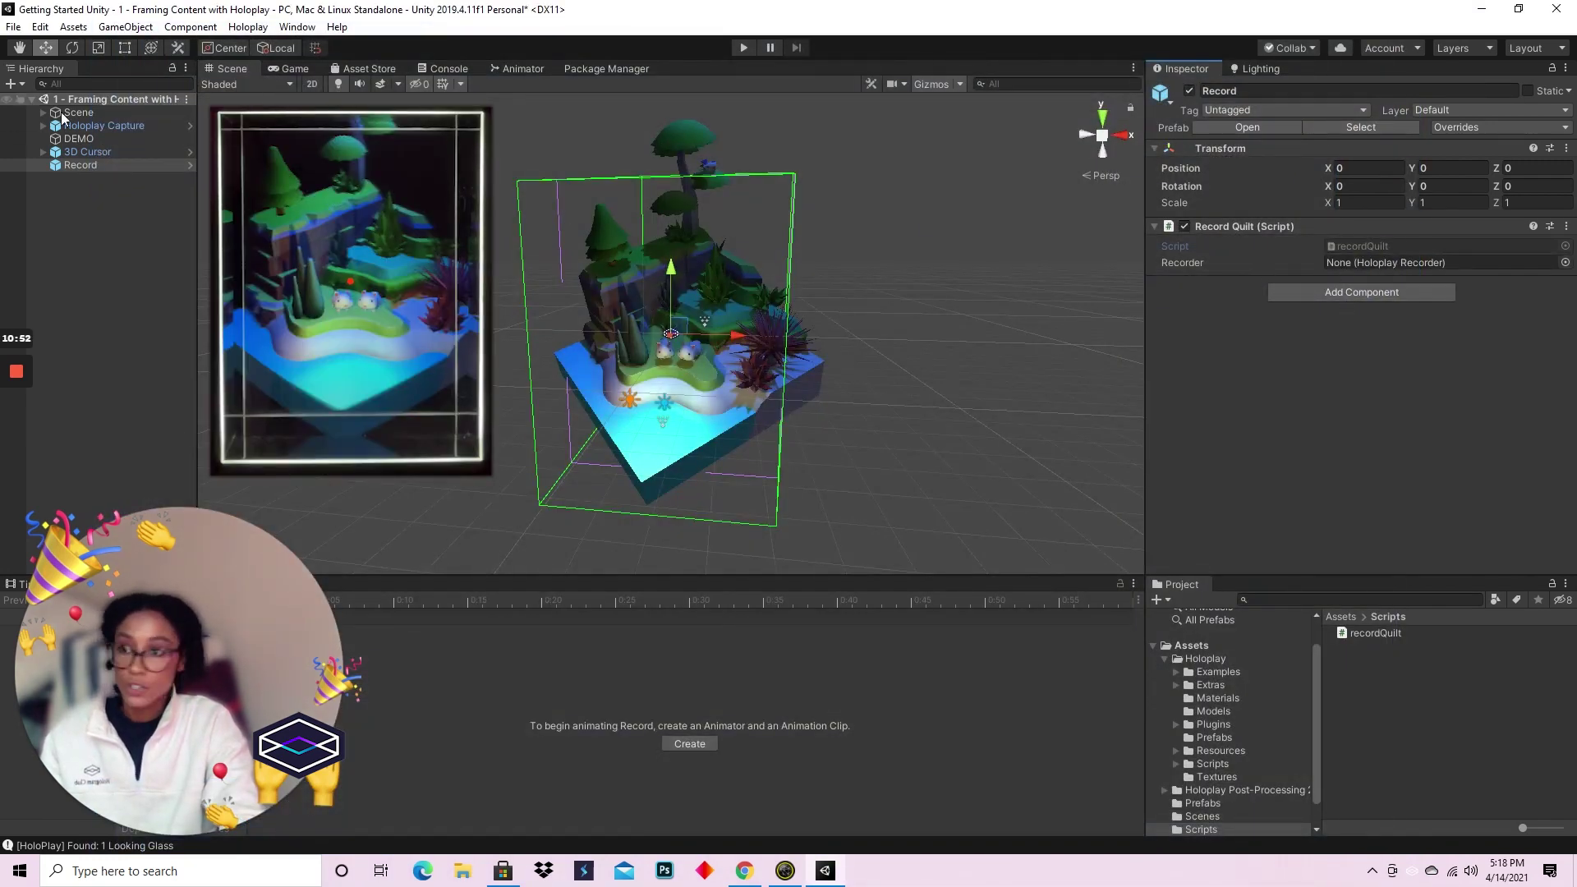
pyautogui.click(96, 125)
pyautogui.moveTo(97, 124); pyautogui.dragTo(1413, 262)
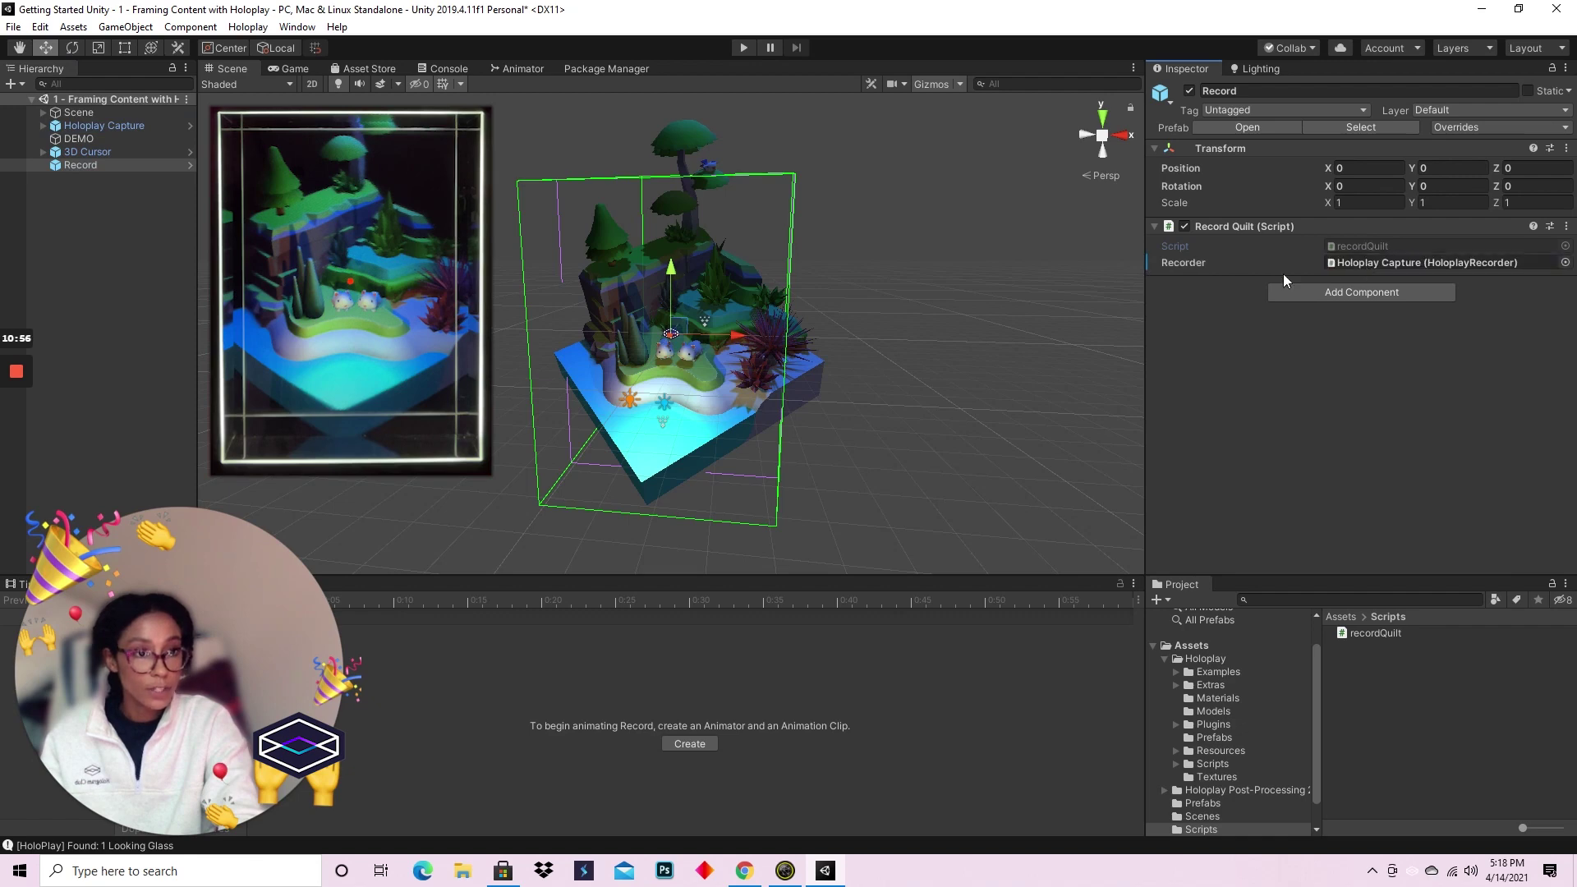
# Record a quilt video in Play mode and check the output file name in the Holoplay Capture's Holoplay Recorder settings
pyautogui.click(744, 48)
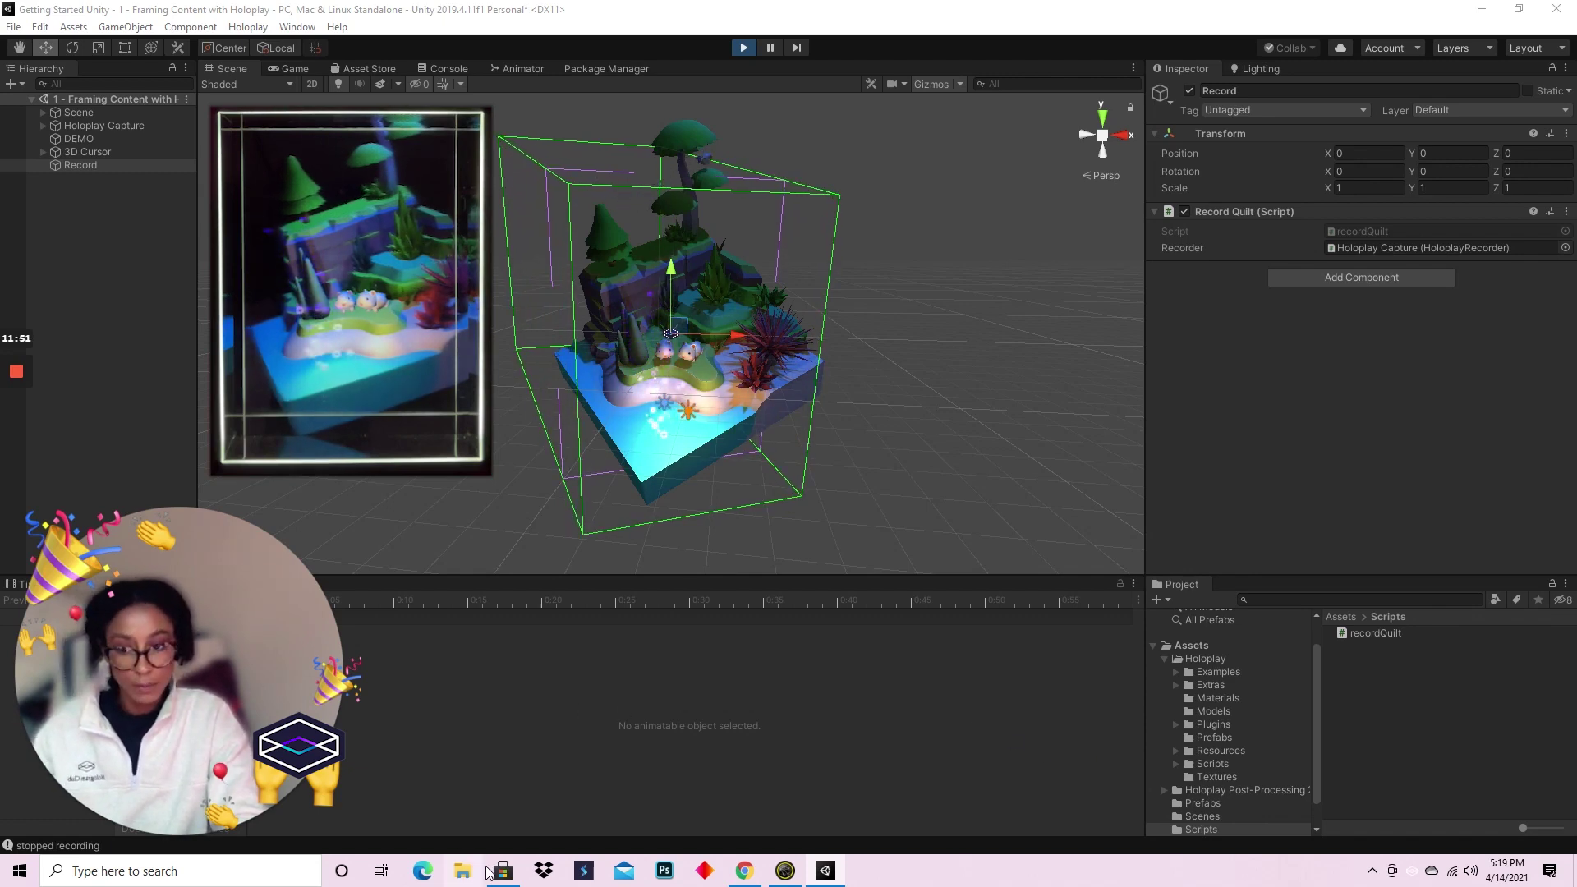
pyautogui.click(124, 124)
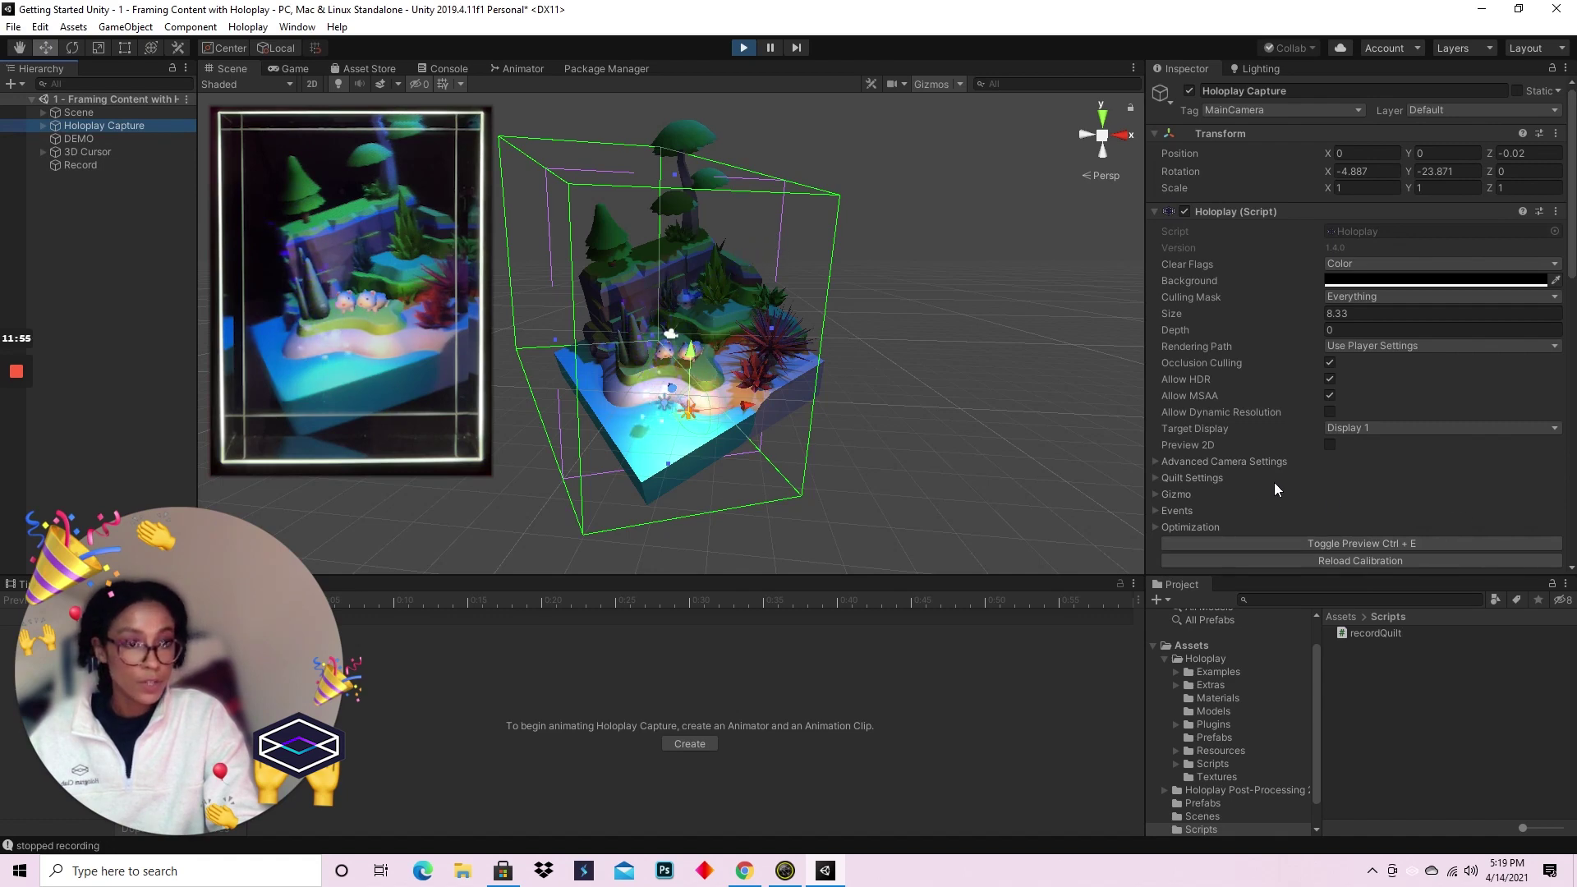
pyautogui.scroll(-10, 1275, 485)
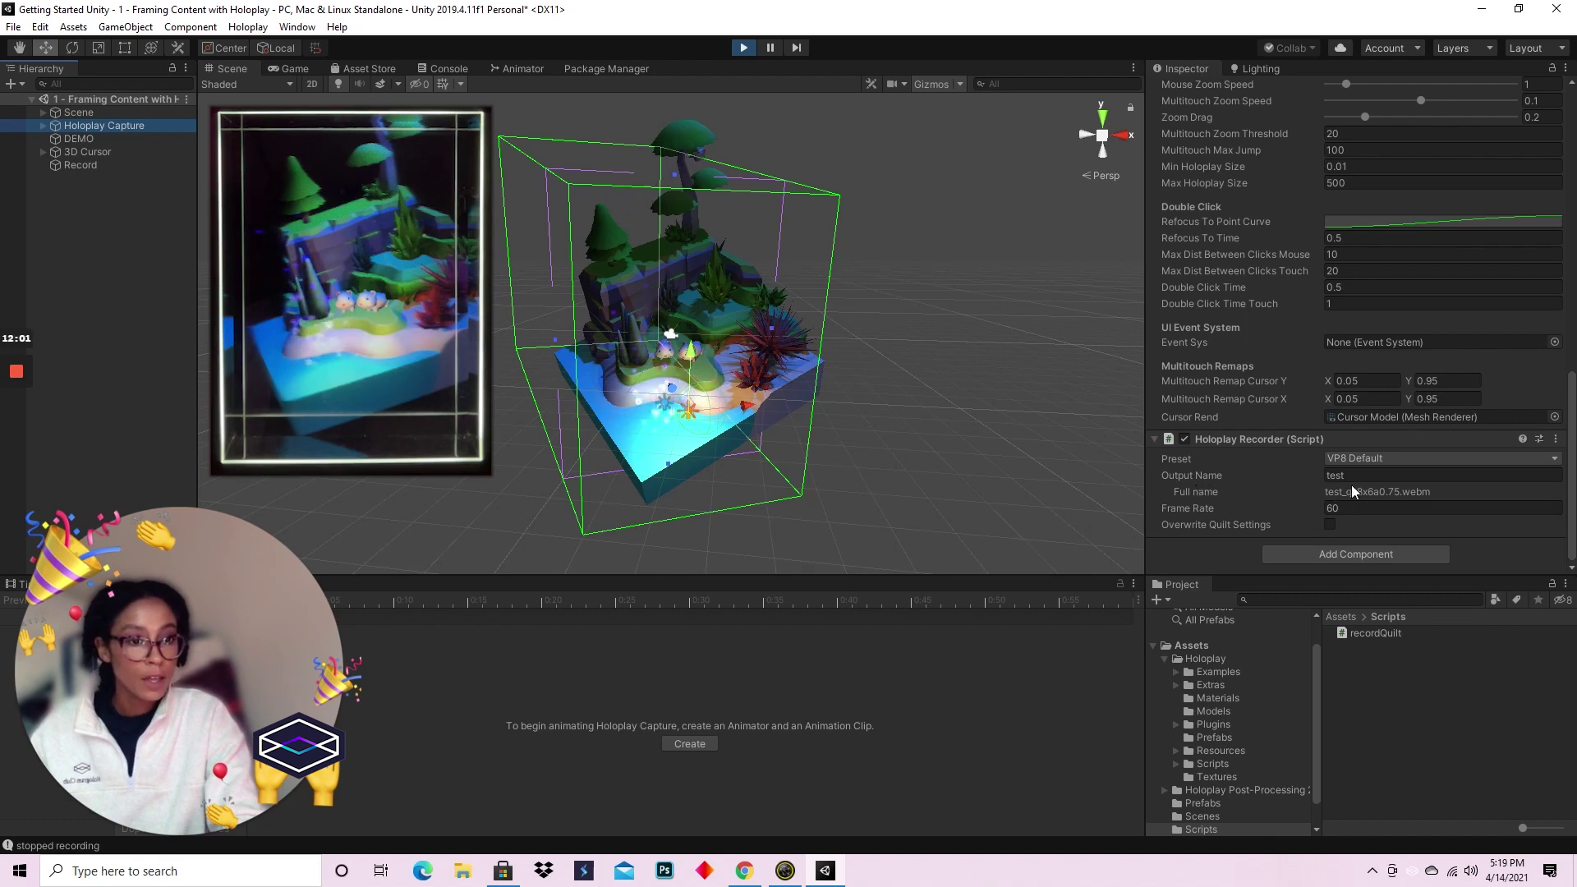
# Switch to File Explorer and locate the recorded test_qs8x6a0.75 video in the Getting Started Unity project folder under Documents > Unity
pyautogui.click(463, 871)
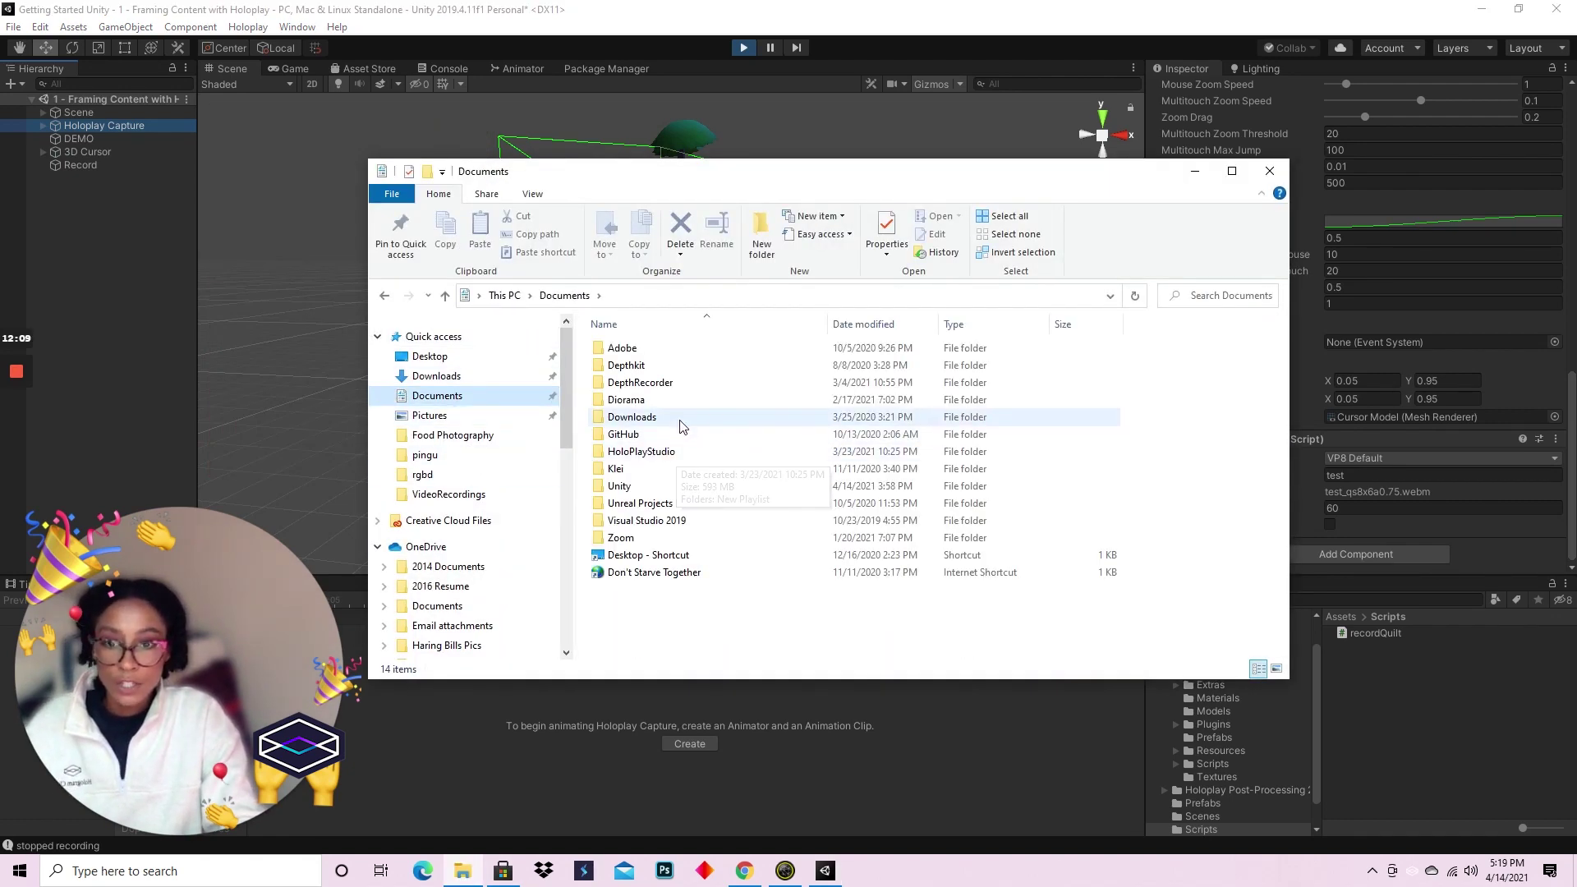
pyautogui.doubleClick(667, 491)
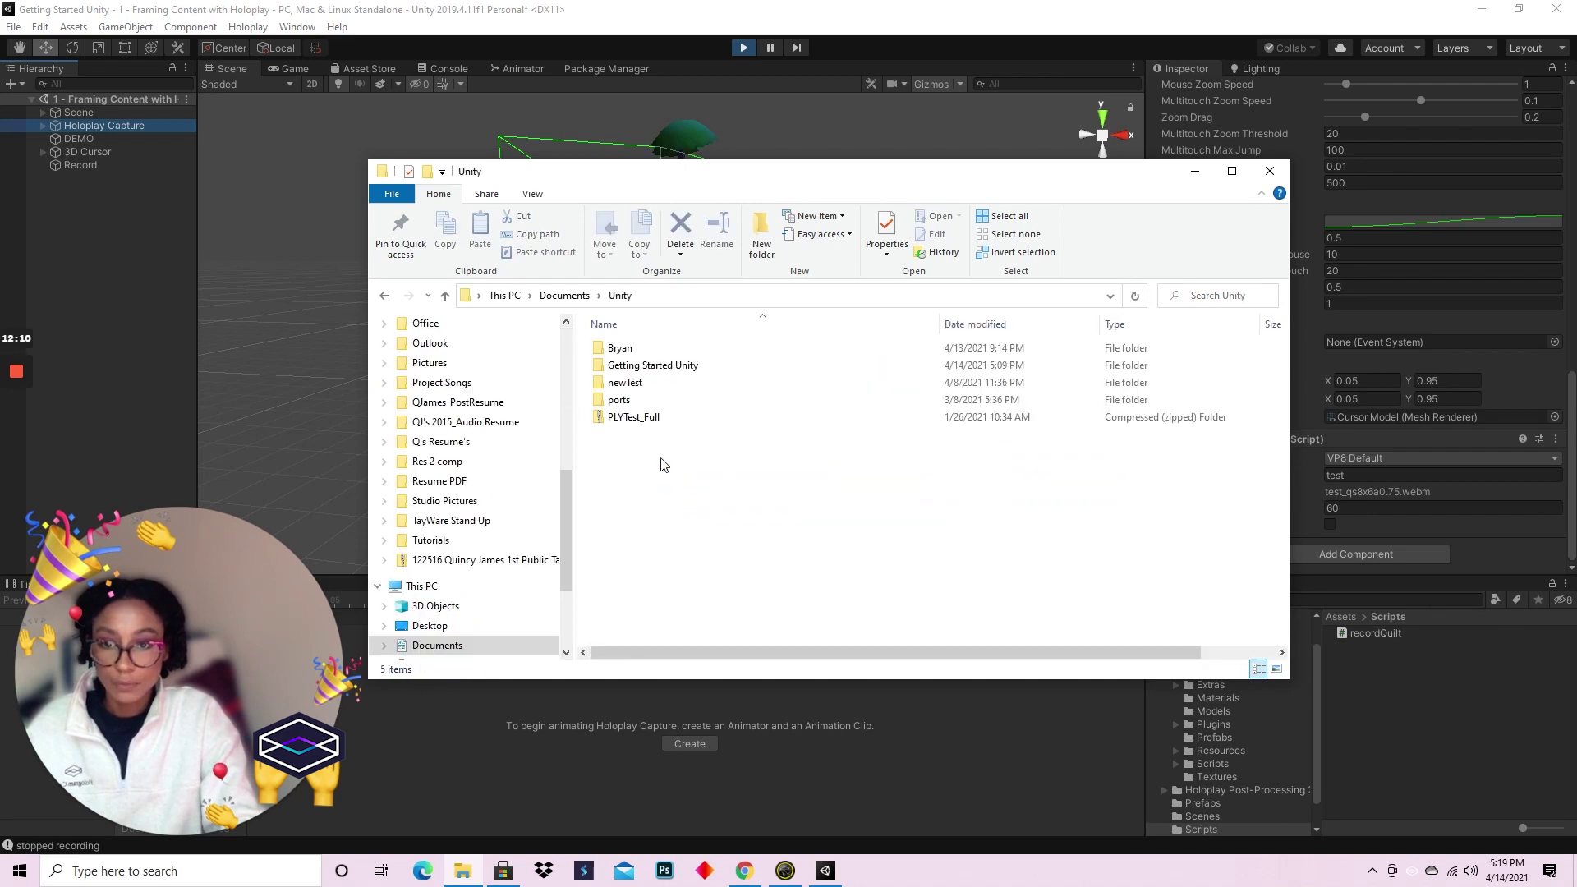
pyautogui.doubleClick(657, 365)
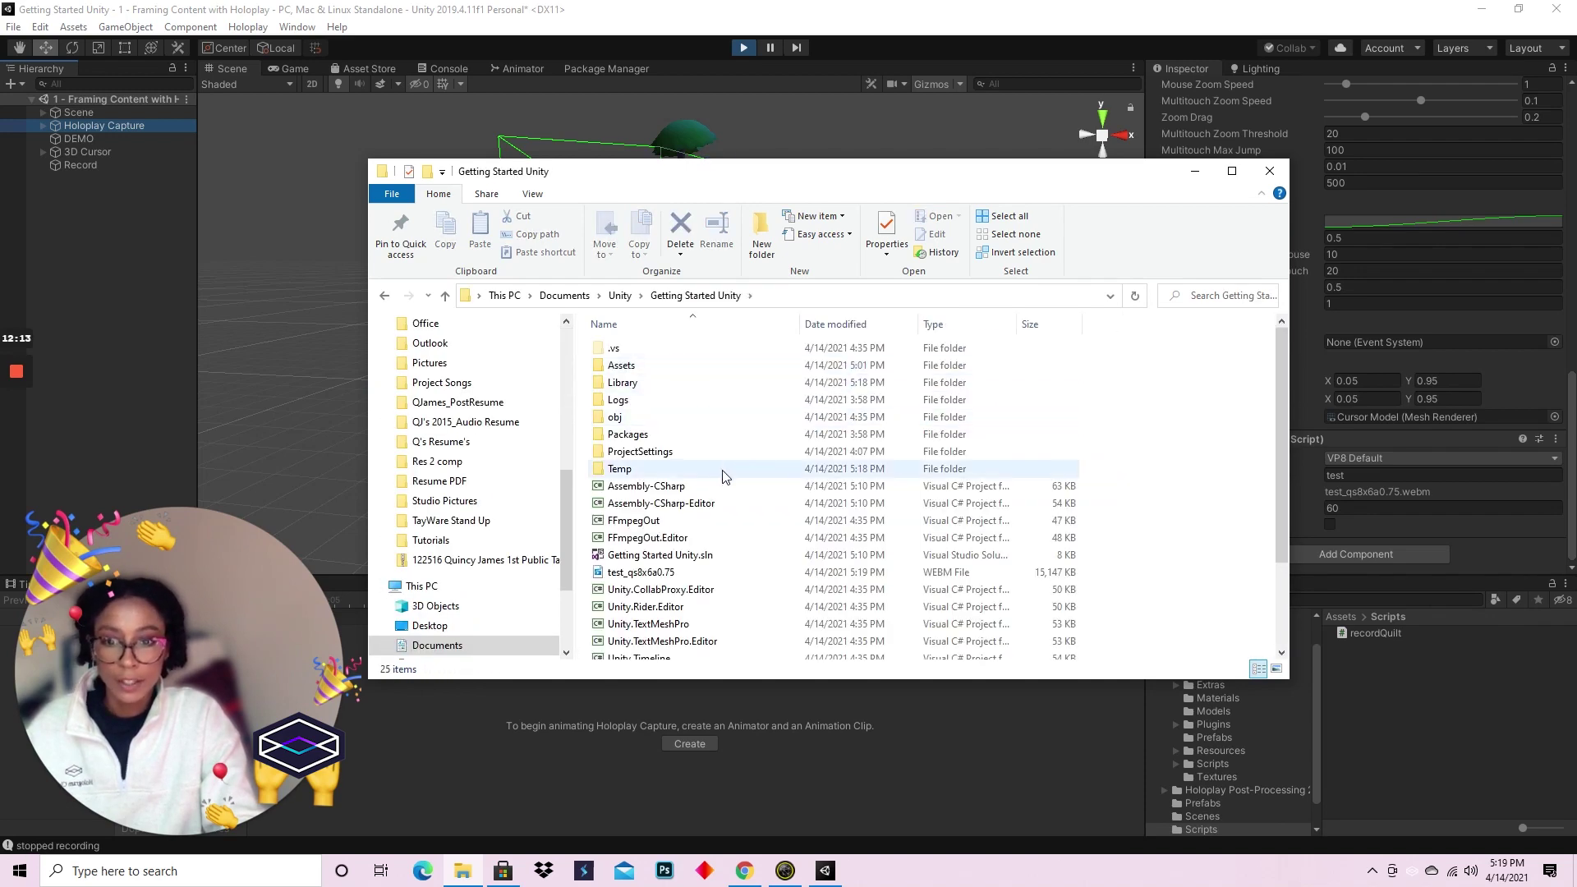
pyautogui.scroll(-3, 699, 573)
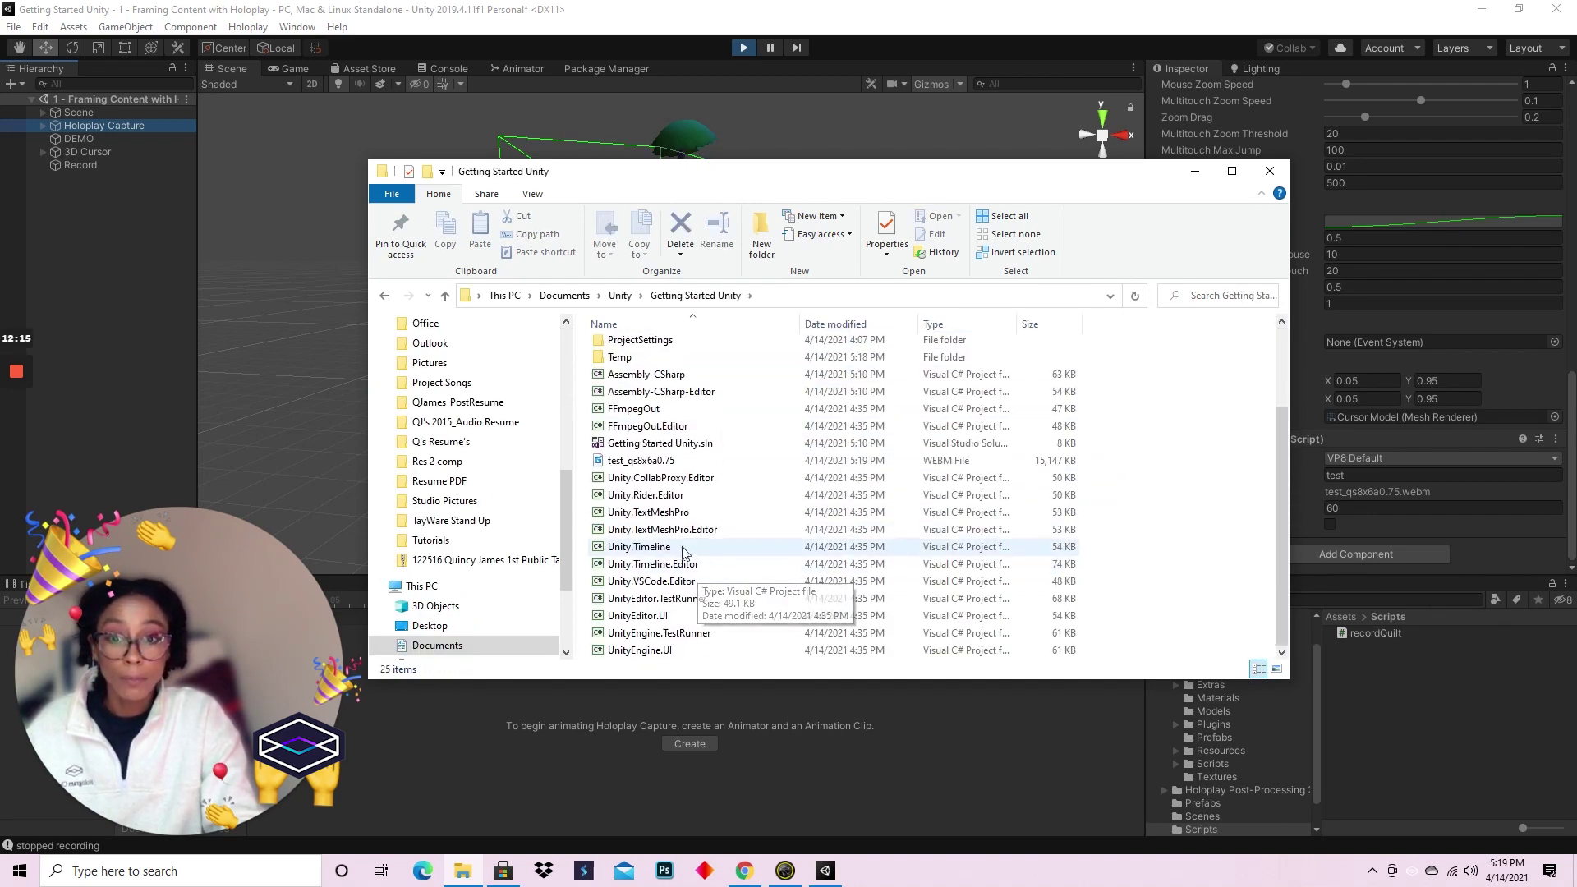
pyautogui.click(699, 462)
pyautogui.click(699, 461)
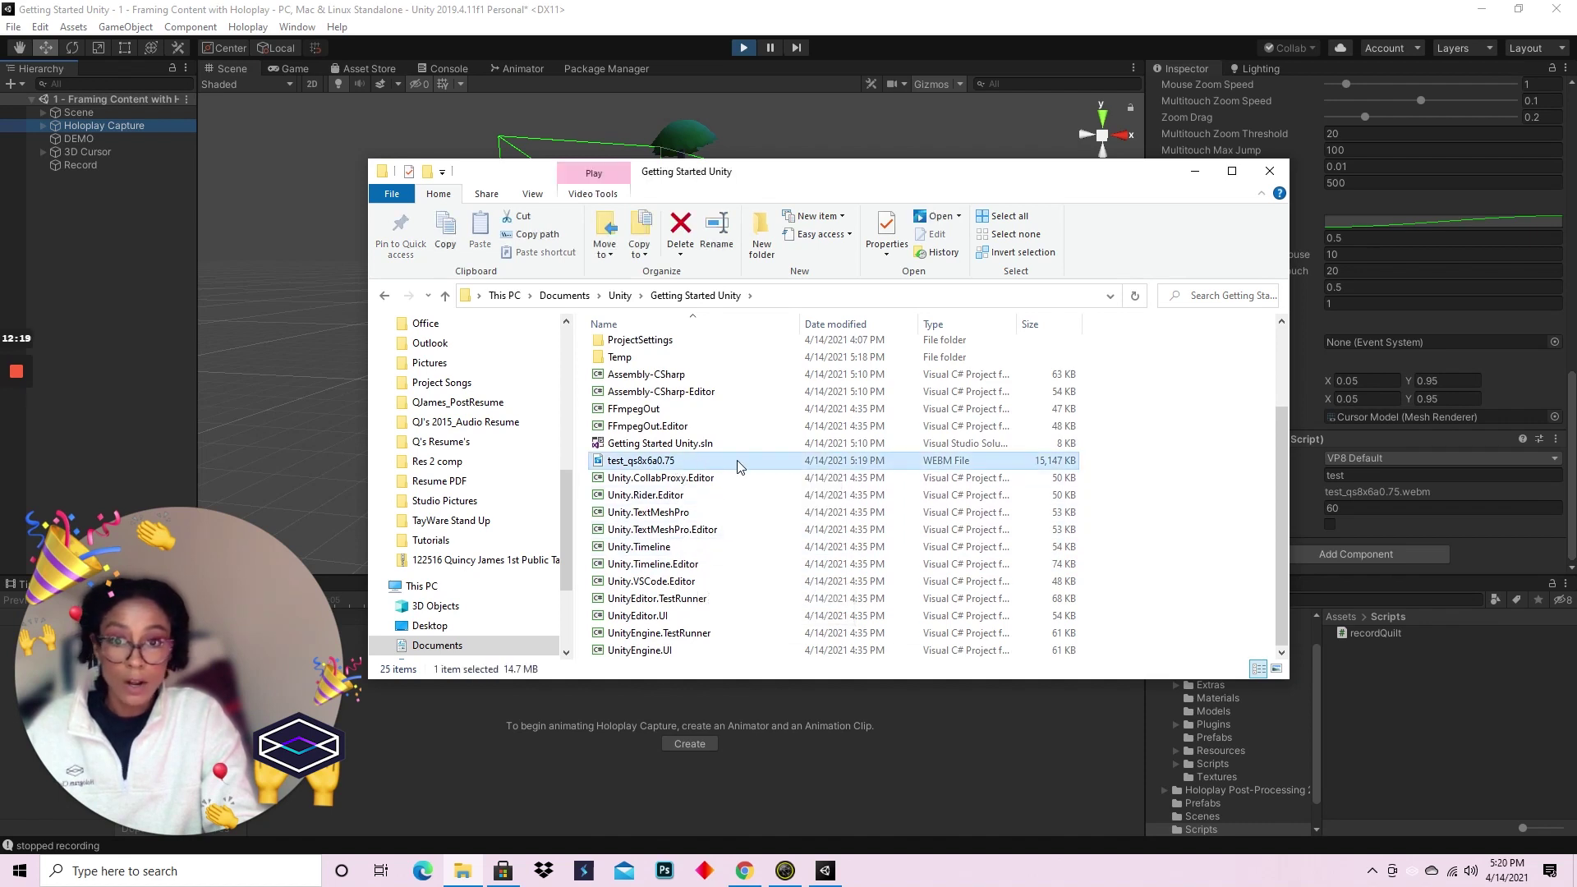
pyautogui.click(736, 426)
pyautogui.scroll(2, 738, 426)
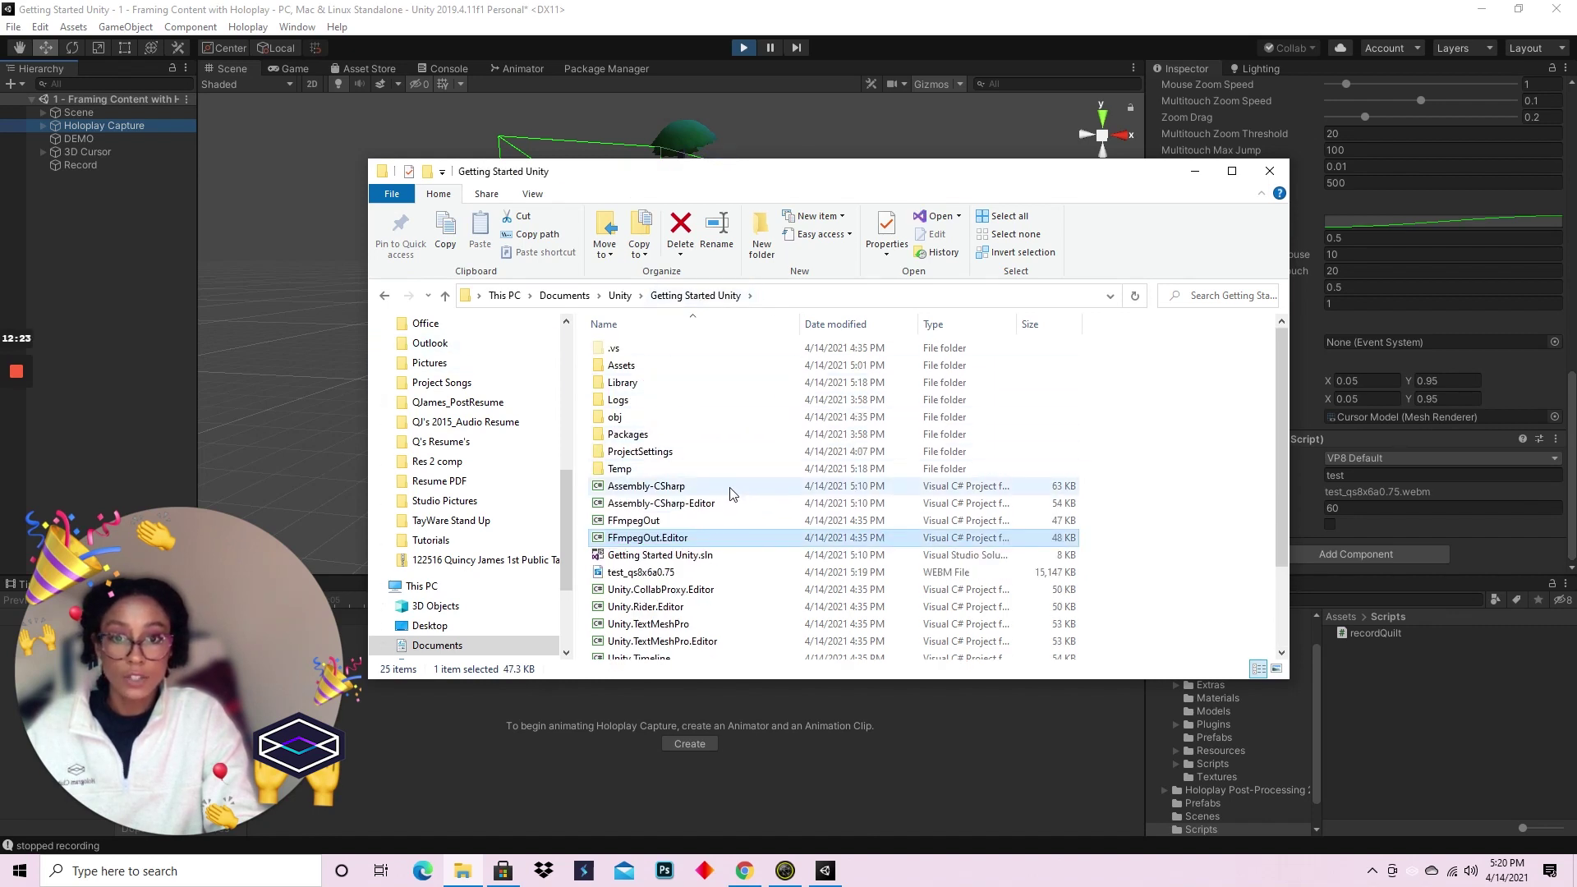
pyautogui.scroll(-2, 694, 472)
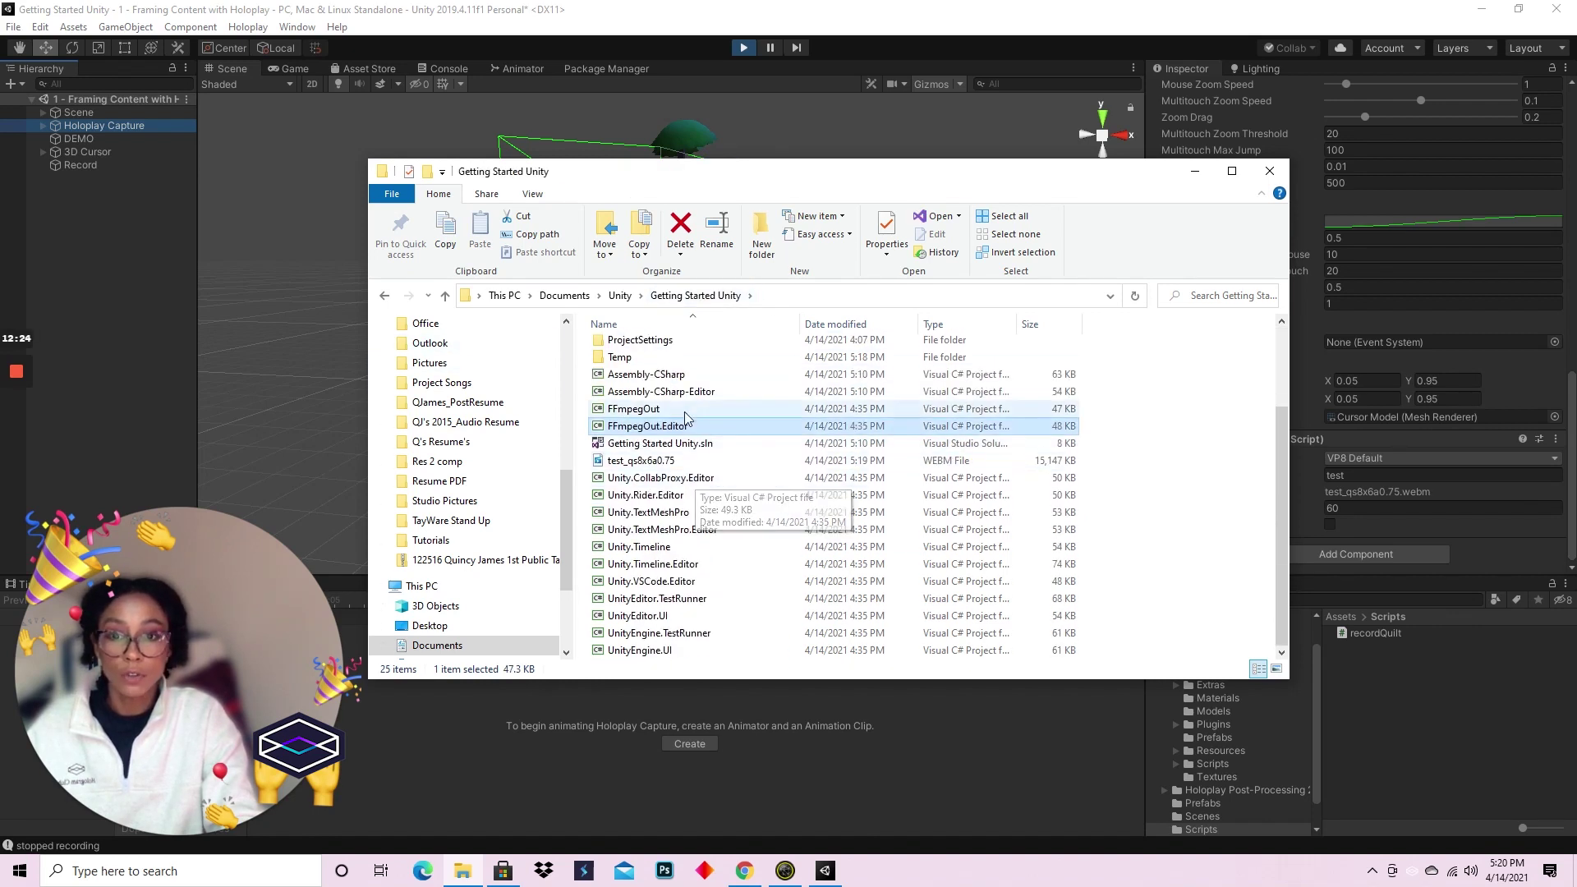
# Play the recorded quilt video test_qs8x6a0.75 in the video player, close it, and exit Play mode in Unity
pyautogui.click(711, 463)
pyautogui.doubleClick(711, 463)
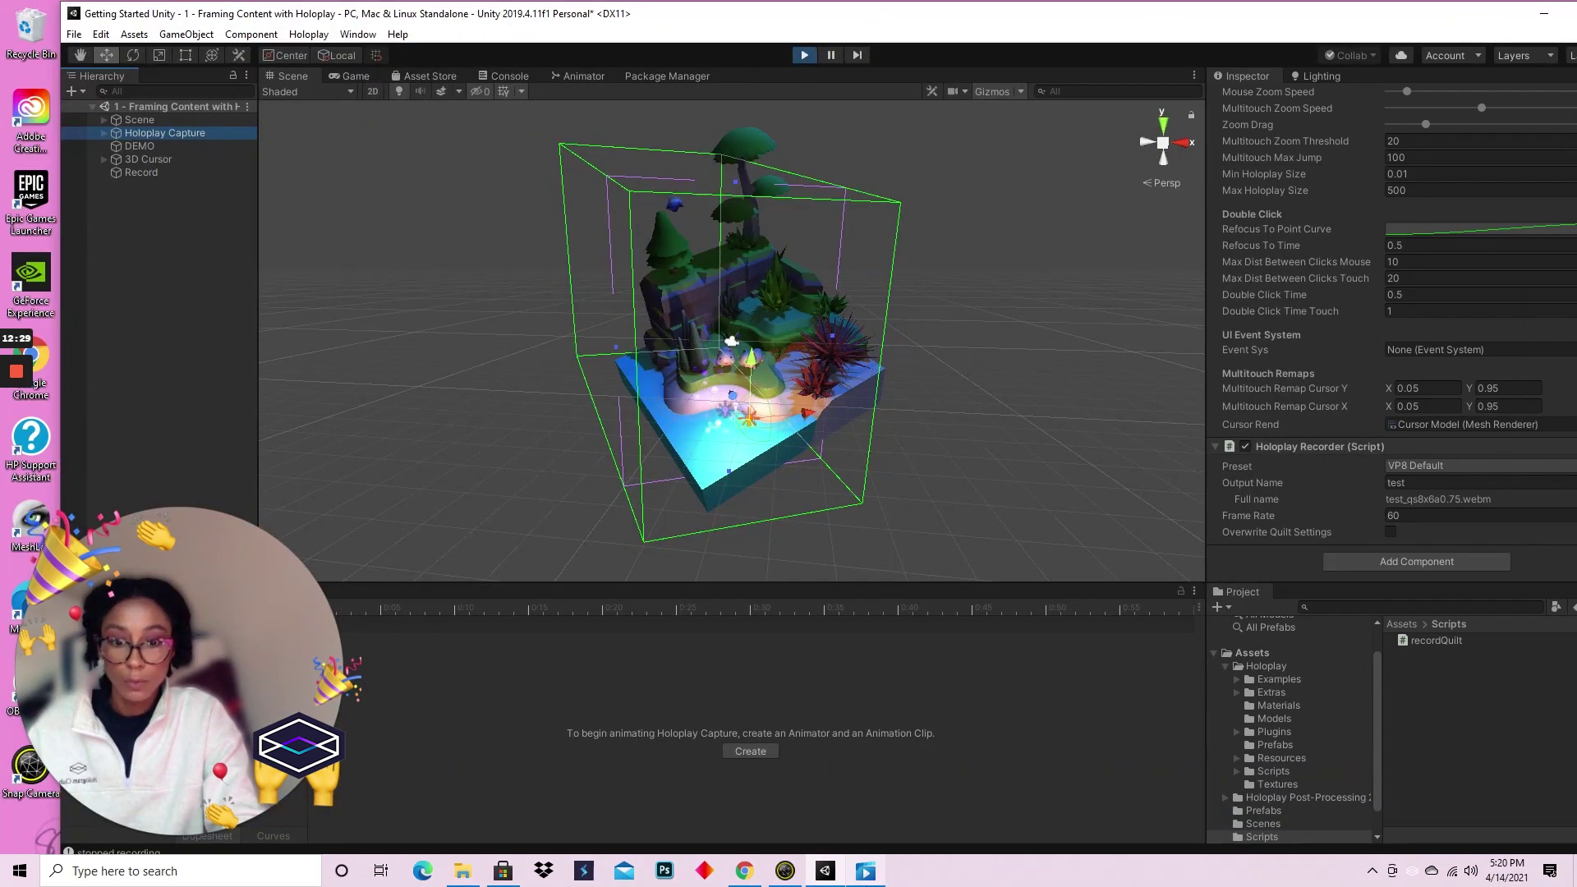
pyautogui.click(866, 870)
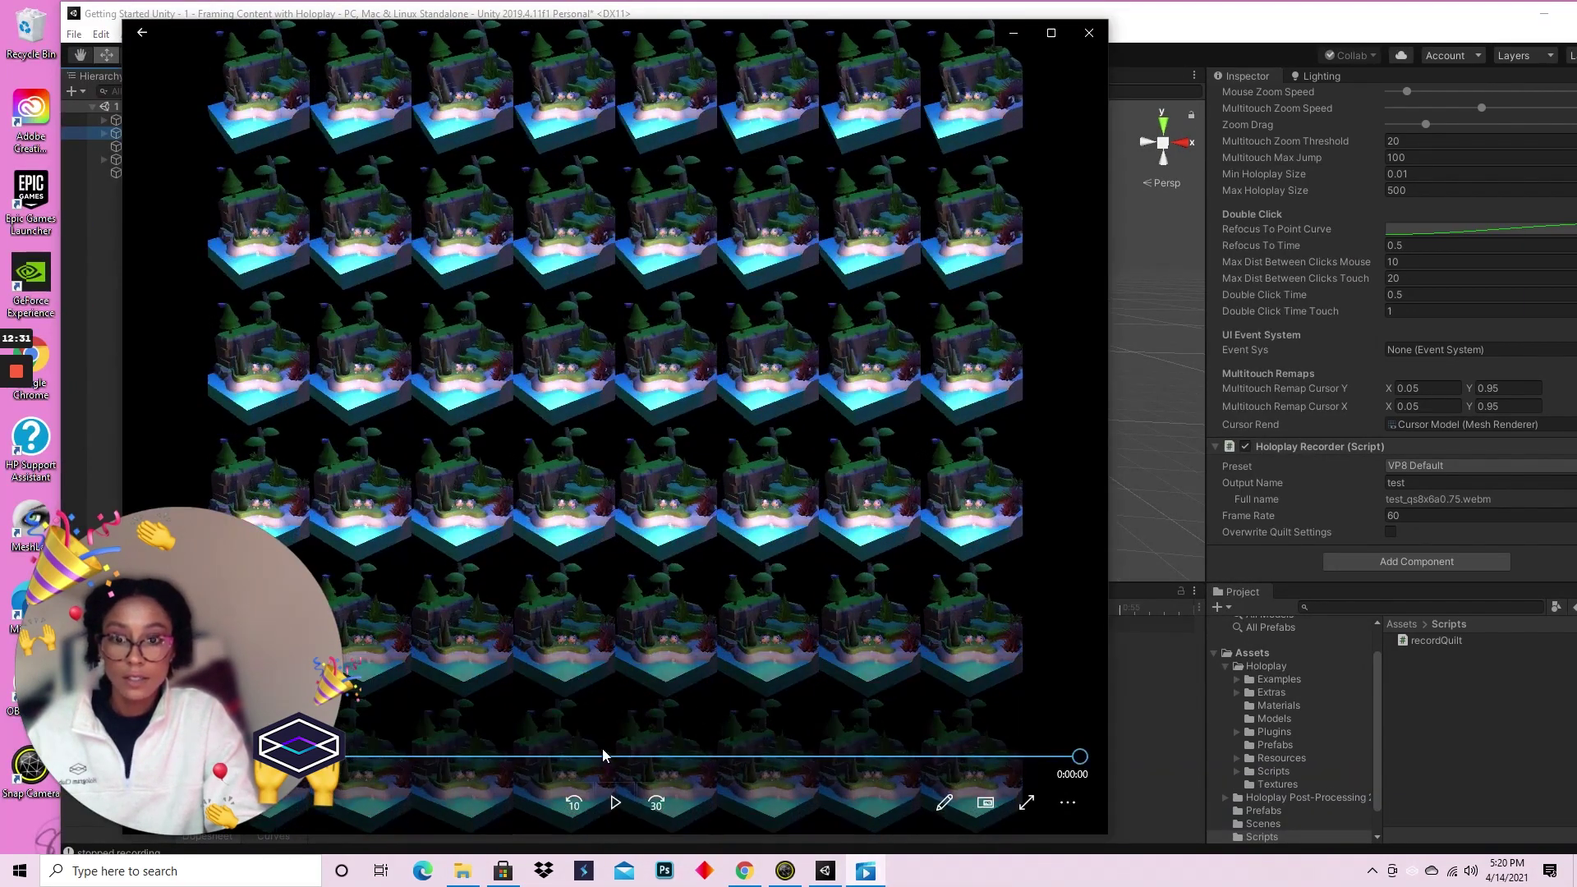
pyautogui.moveTo(920, 41); pyautogui.dragTo(1245, 49)
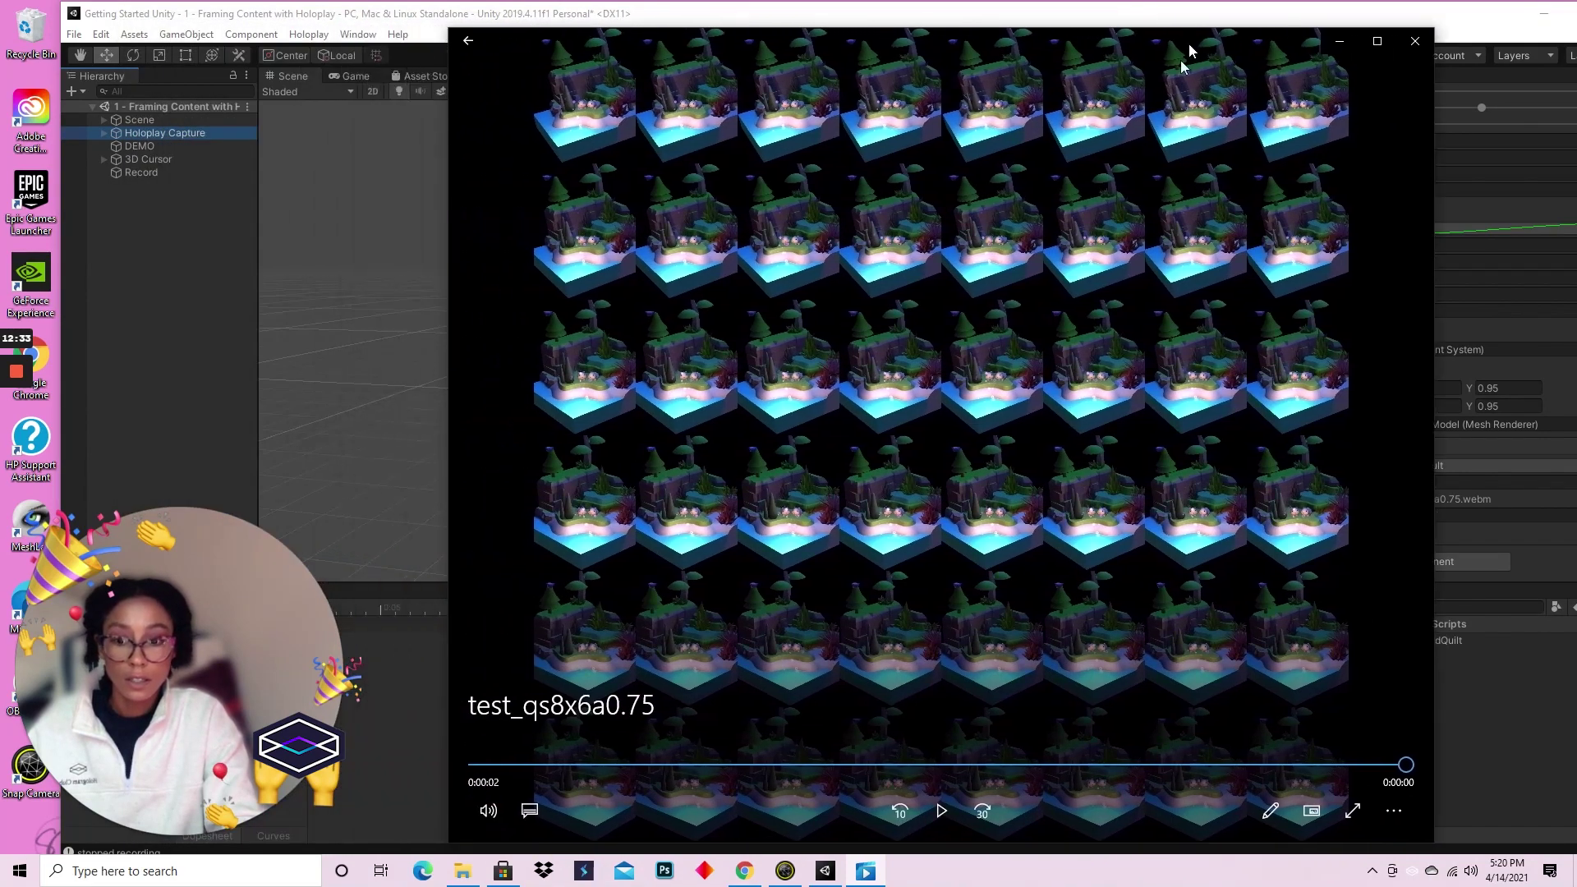
pyautogui.click(941, 810)
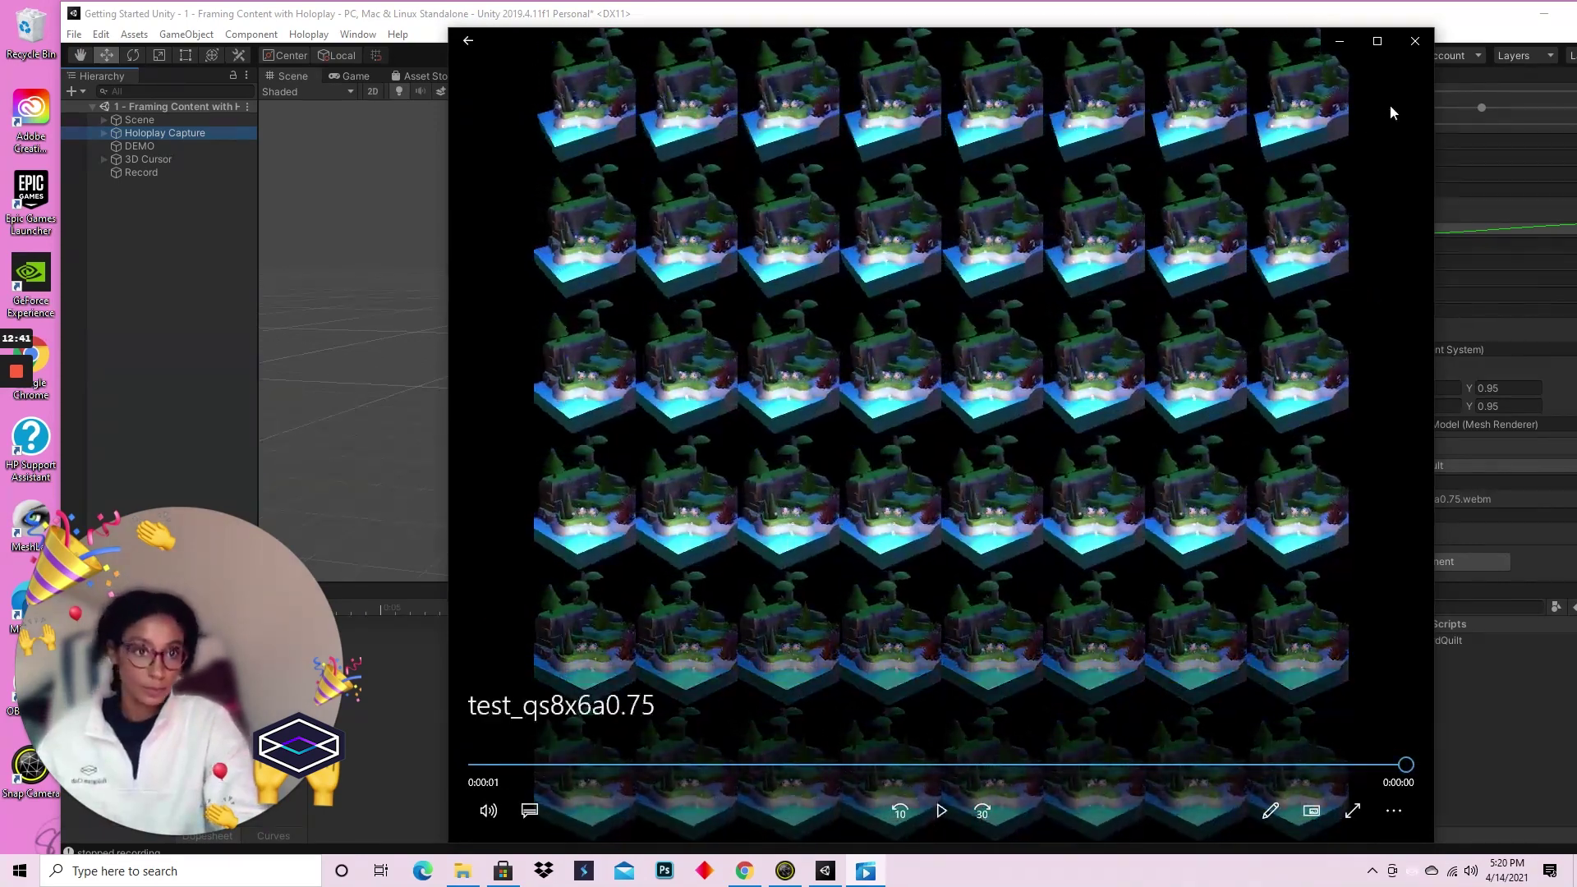
pyautogui.click(1415, 41)
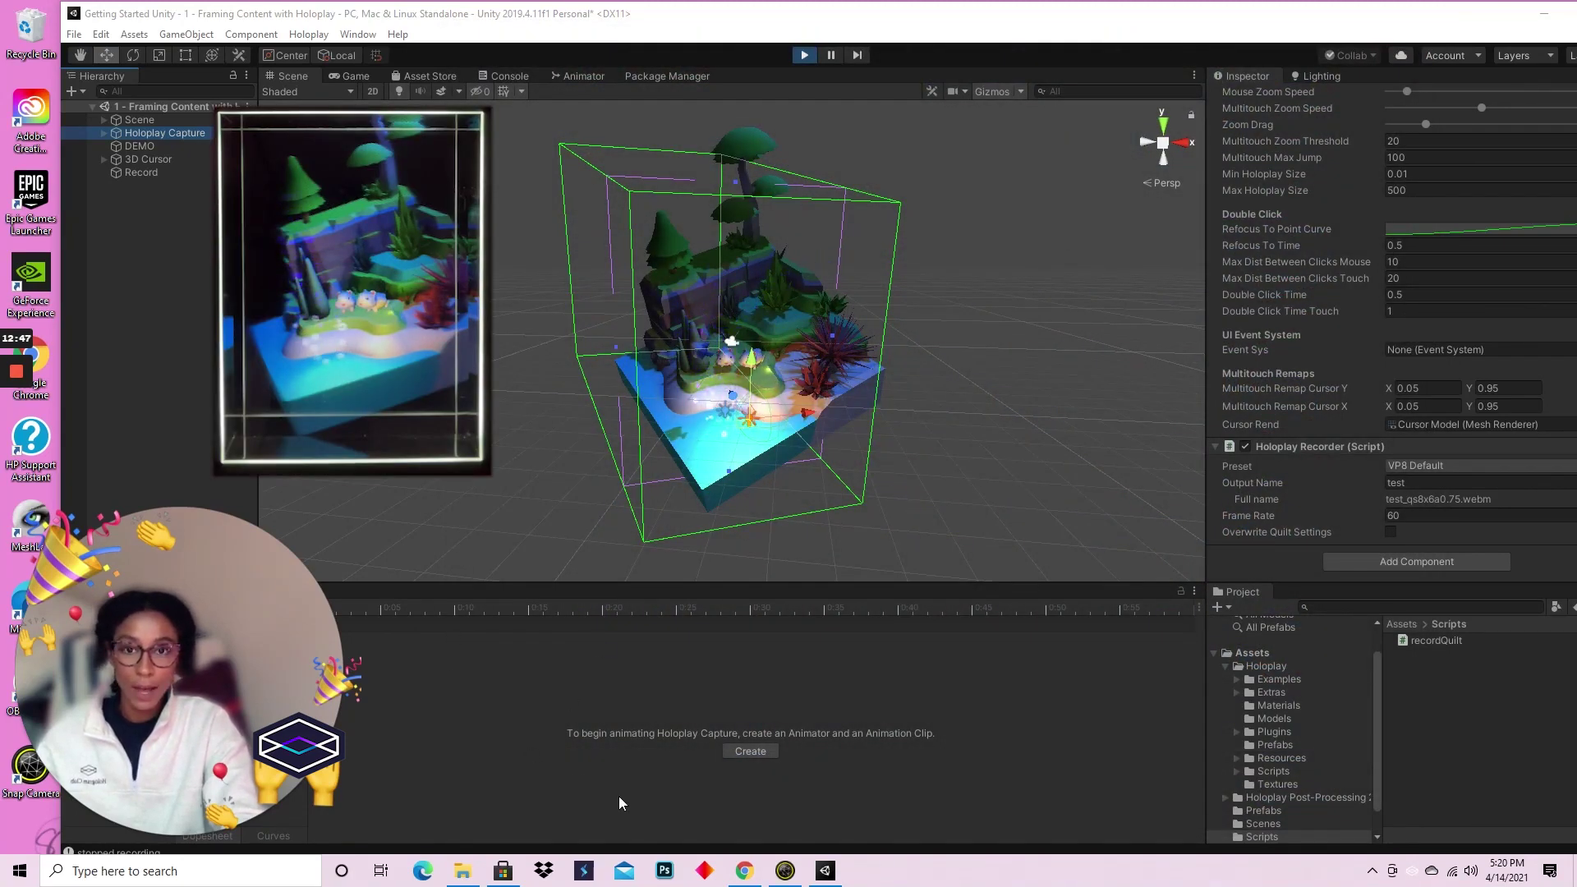
pyautogui.click(802, 56)
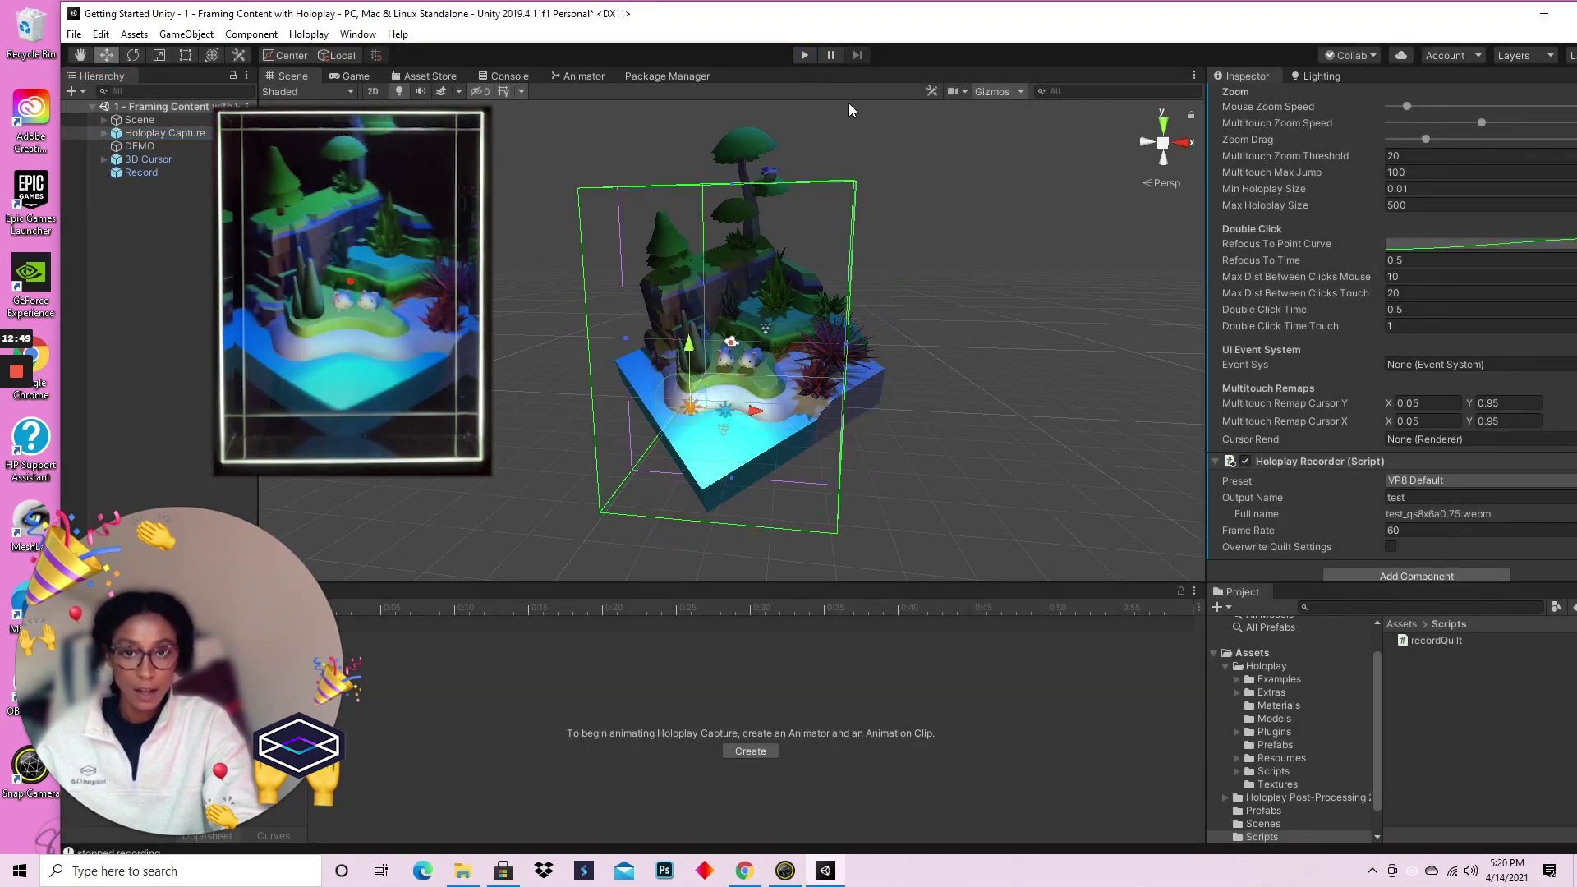